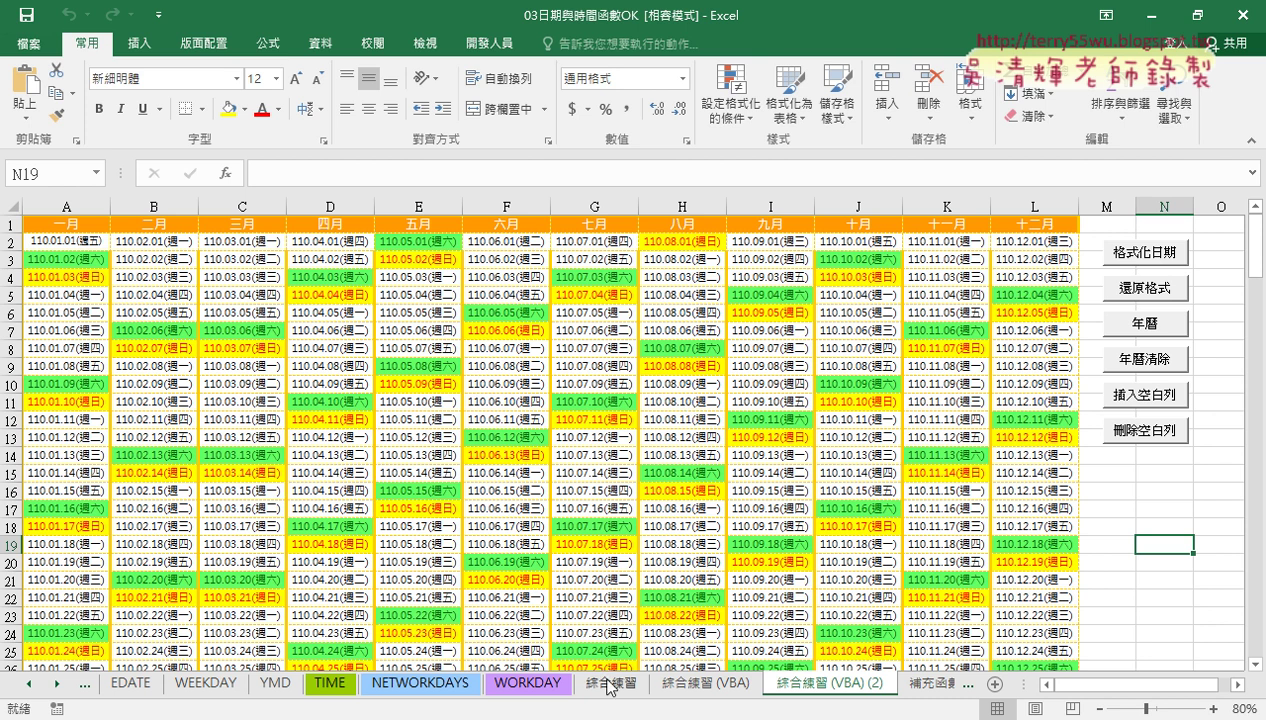
Clear the calendar with 年曆清除 so only 2021/1/1 in A2 remains, then select A2
click(1147, 362)
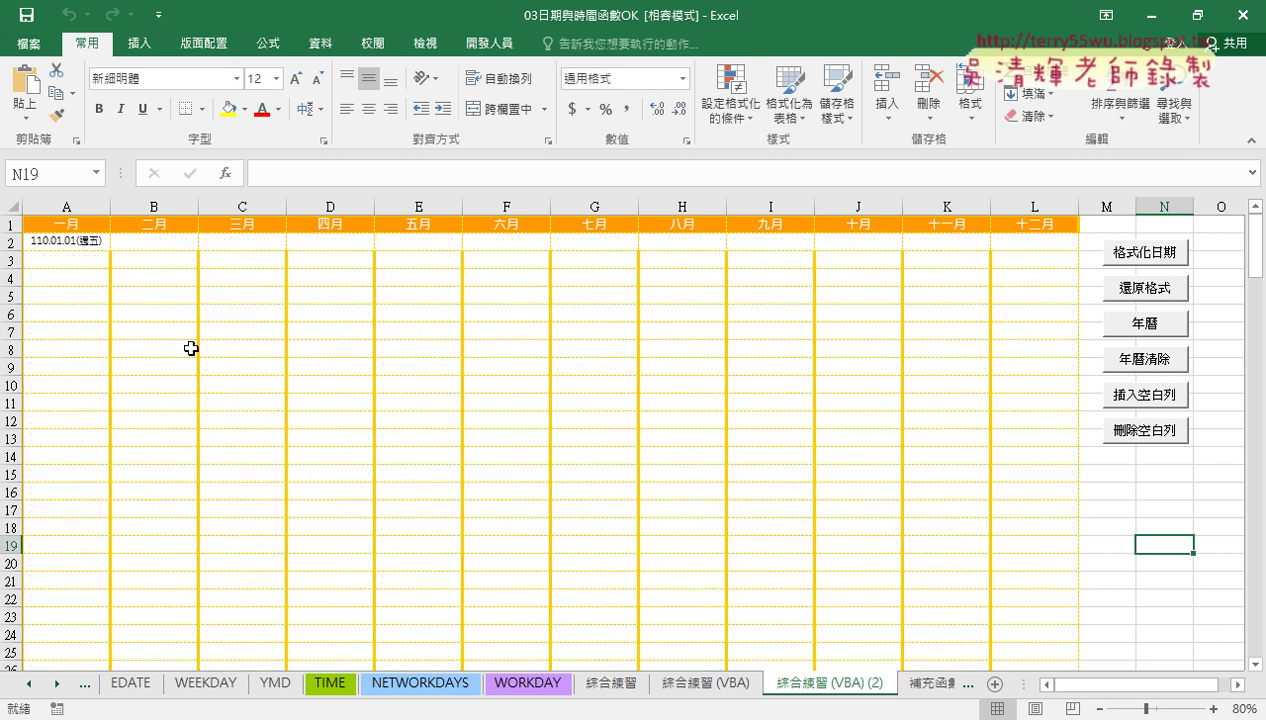
click(62, 240)
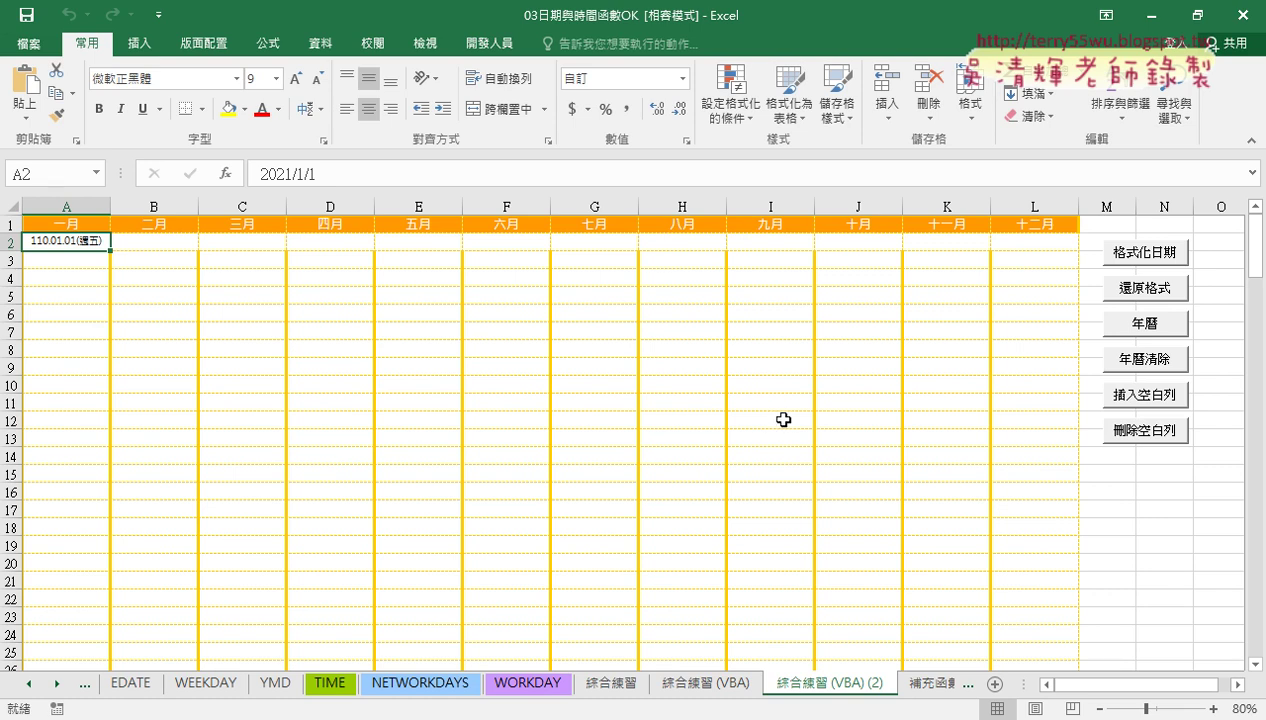
Request a new calendar with 年曆 and enter the year 2022 in the 請輸入年份 prompt
click(1152, 332)
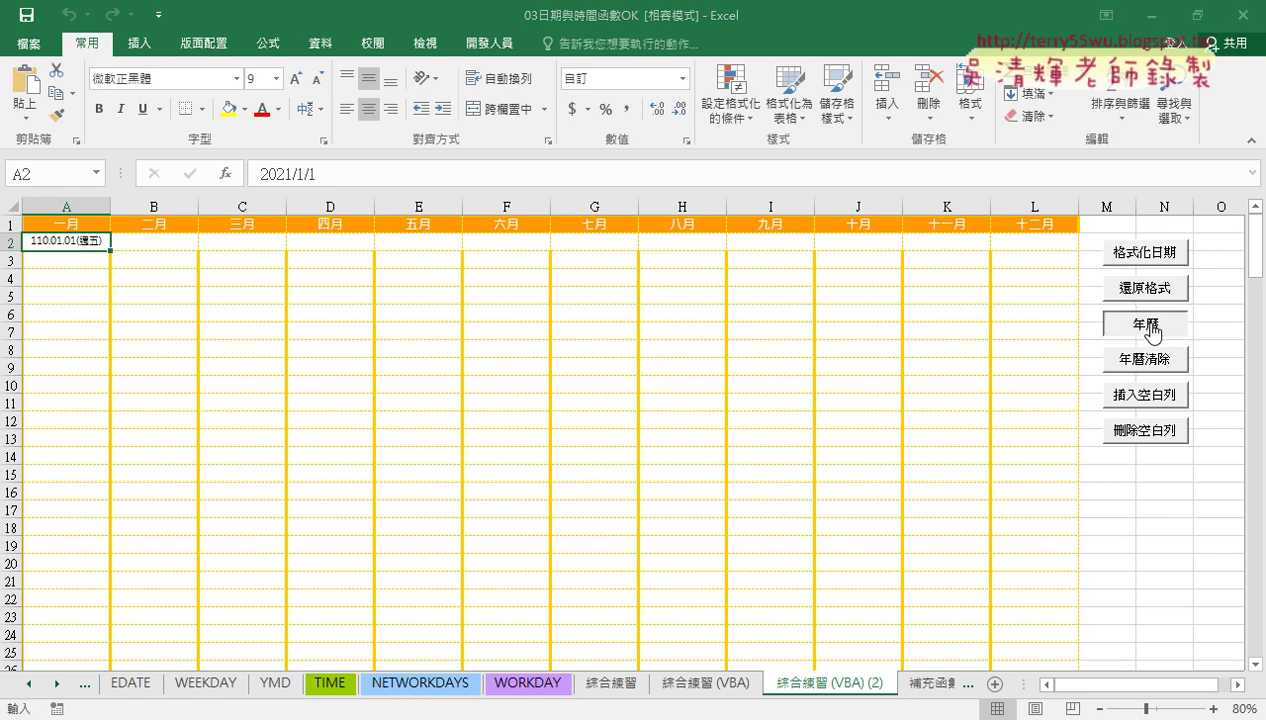
drag(599, 417, 580, 217)
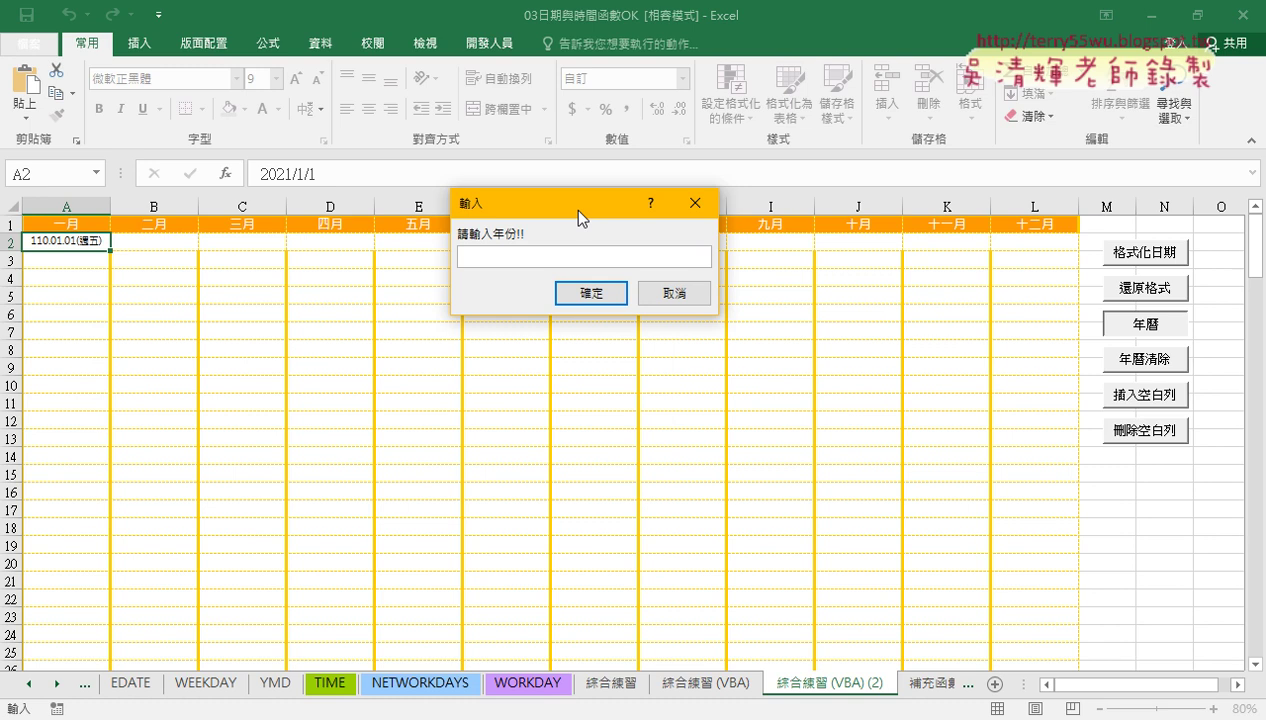
text(202)
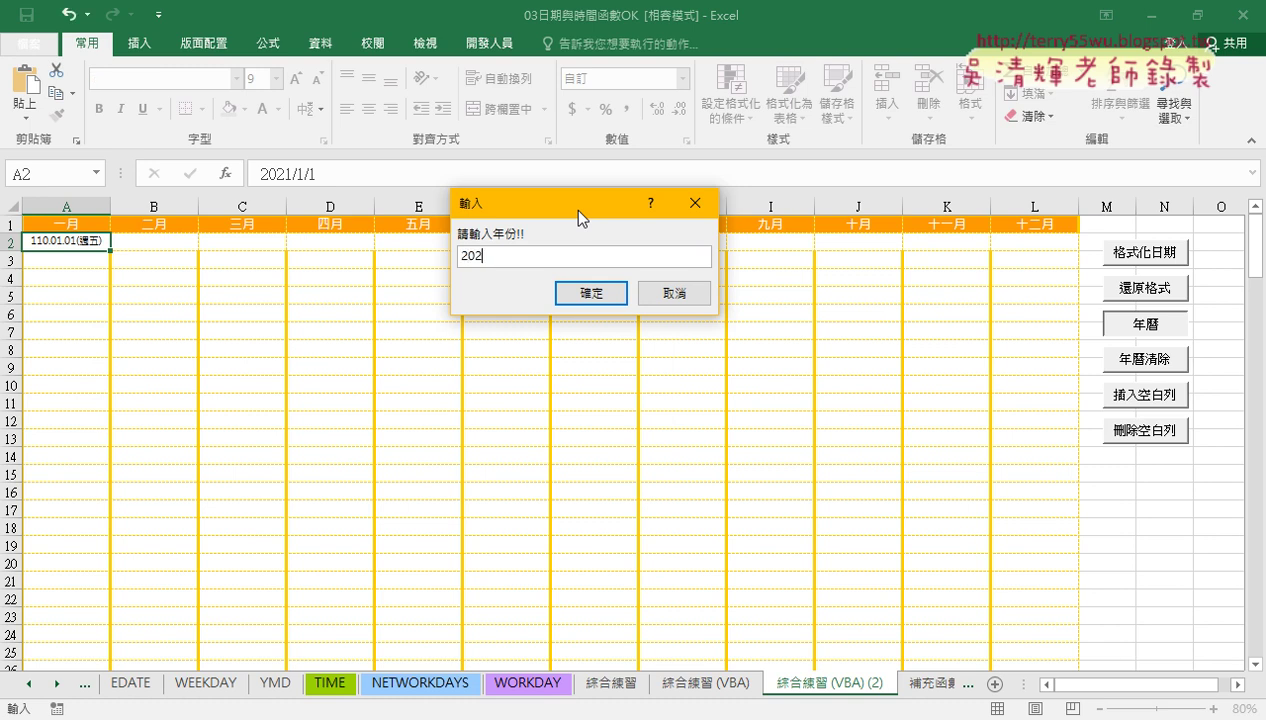
text(1)
key(BackSpace)
text(2)
click(591, 294)
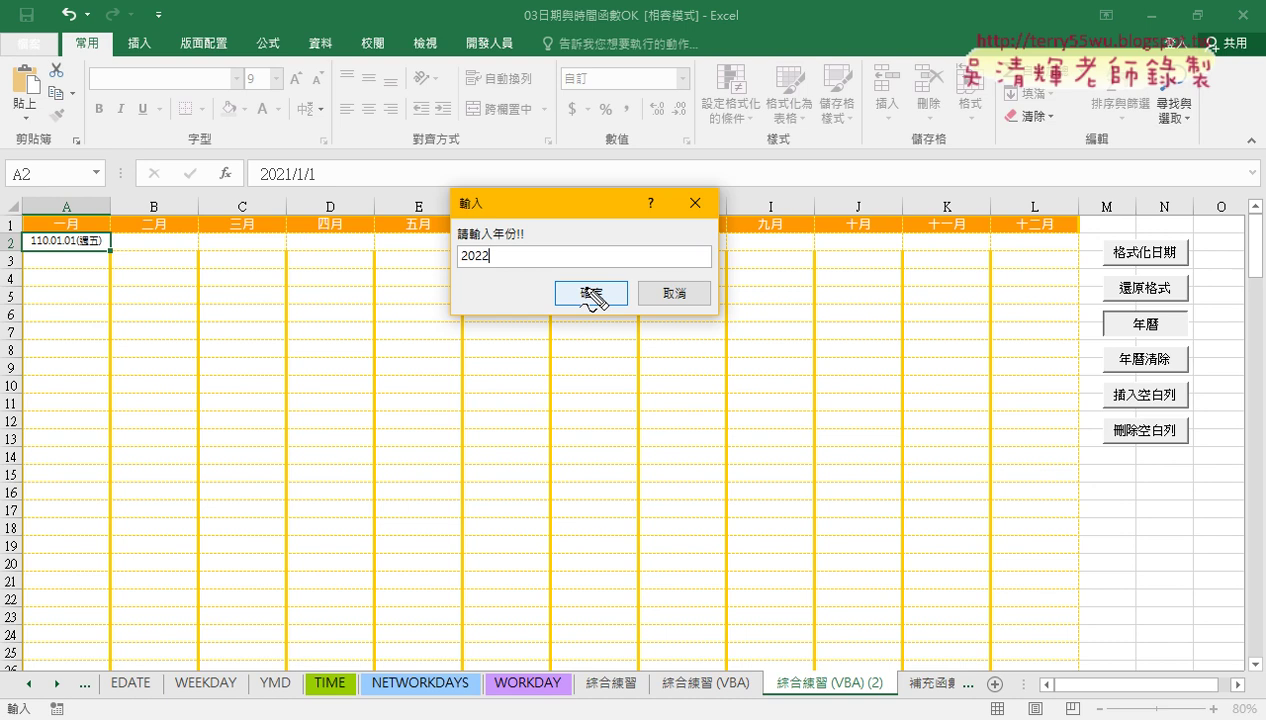
Confirm 2022 to fill all twelve months from 2022/1/1 with weekends coloured
mouse_move(499, 268)
mouse_down()
mouse_move(450, 269)
mouse_move(516, 238)
mouse_move(517, 282)
mouse_up()
drag(561, 240, 559, 276)
mouse_move(490, 238)
mouse_down()
mouse_move(160, 150)
mouse_move(50, 232)
mouse_move(100, 262)
mouse_move(306, 240)
mouse_move(297, 247)
mouse_up()
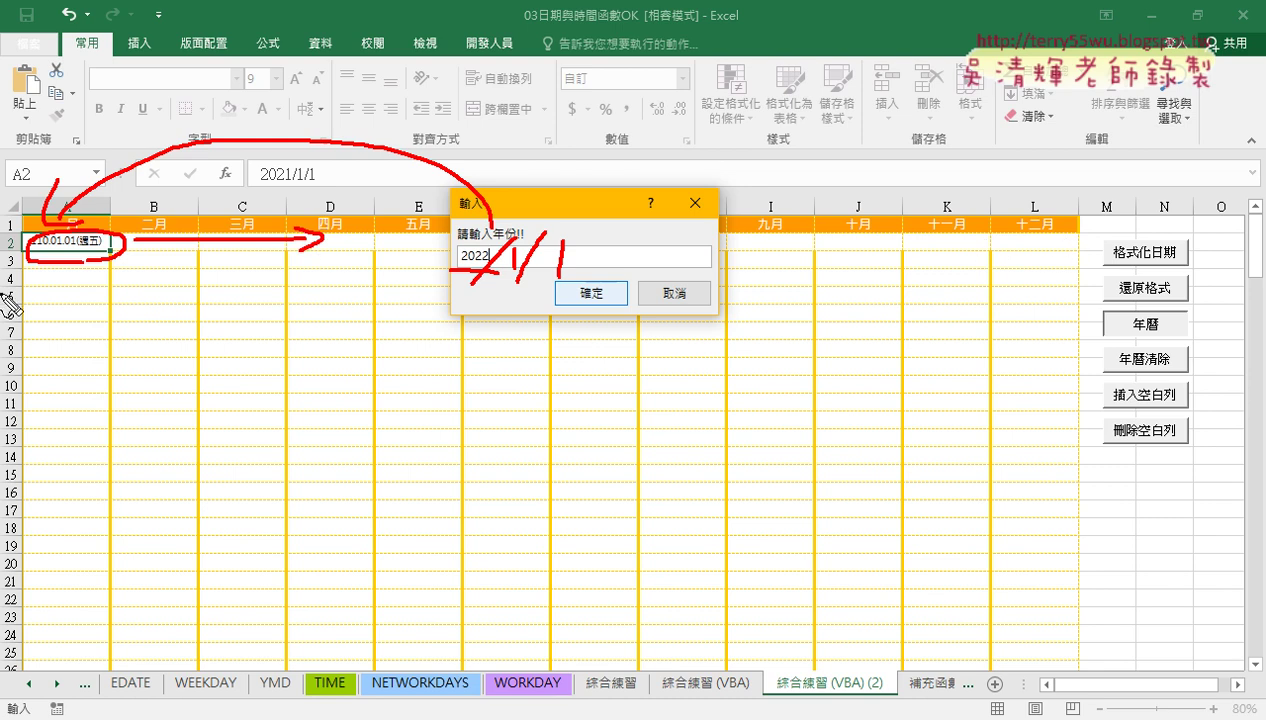
drag(74, 262, 68, 420)
drag(48, 371, 98, 386)
drag(150, 284, 148, 386)
drag(130, 326, 182, 356)
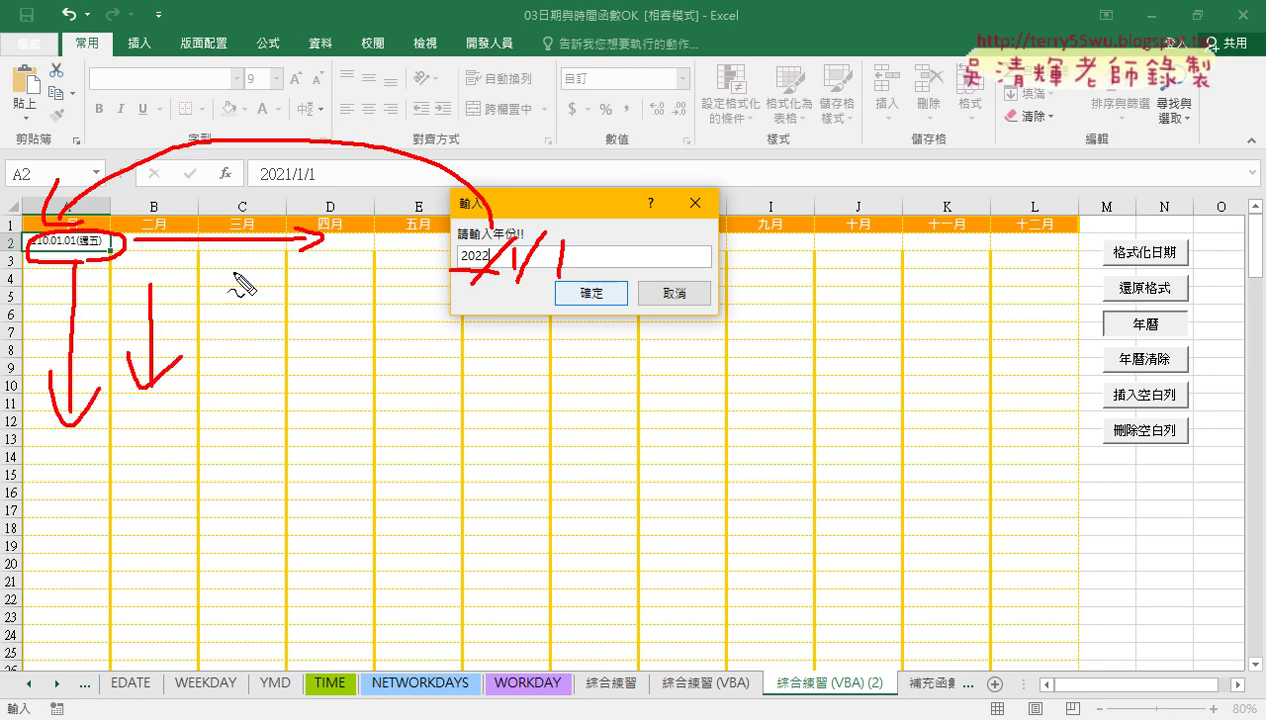
drag(240, 268, 236, 398)
drag(218, 368, 266, 370)
mouse_move(316, 272)
mouse_down()
mouse_move(314, 396)
mouse_move(334, 378)
mouse_up()
mouse_move(402, 322)
mouse_down()
mouse_move(402, 396)
mouse_move(410, 387)
mouse_up()
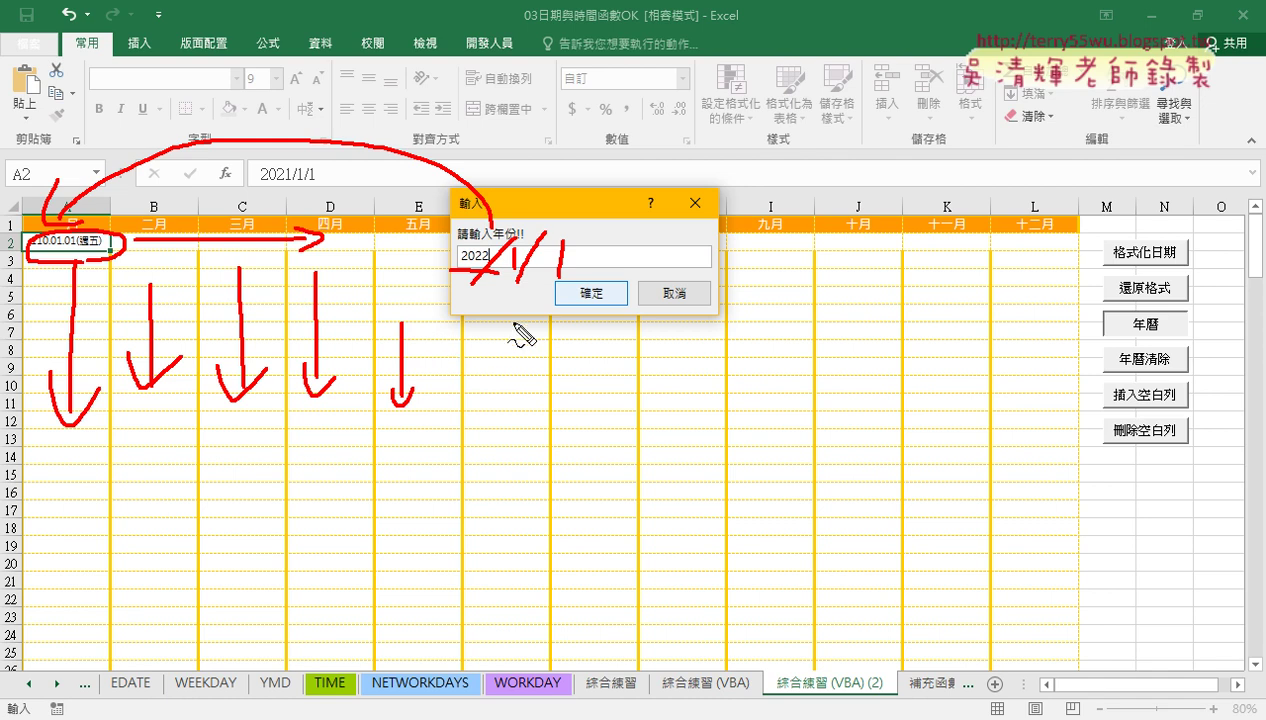
mouse_move(1196, 342)
mouse_down()
mouse_move(1125, 312)
mouse_move(1200, 332)
mouse_up()
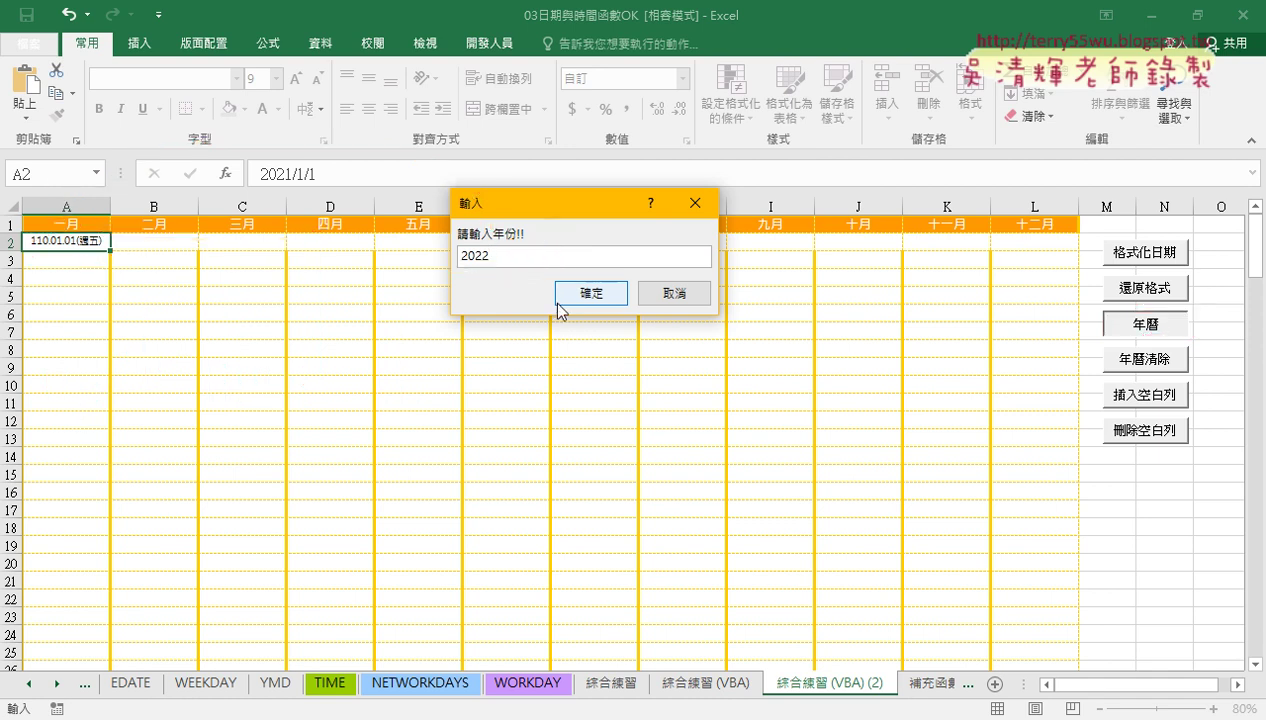
click(586, 296)
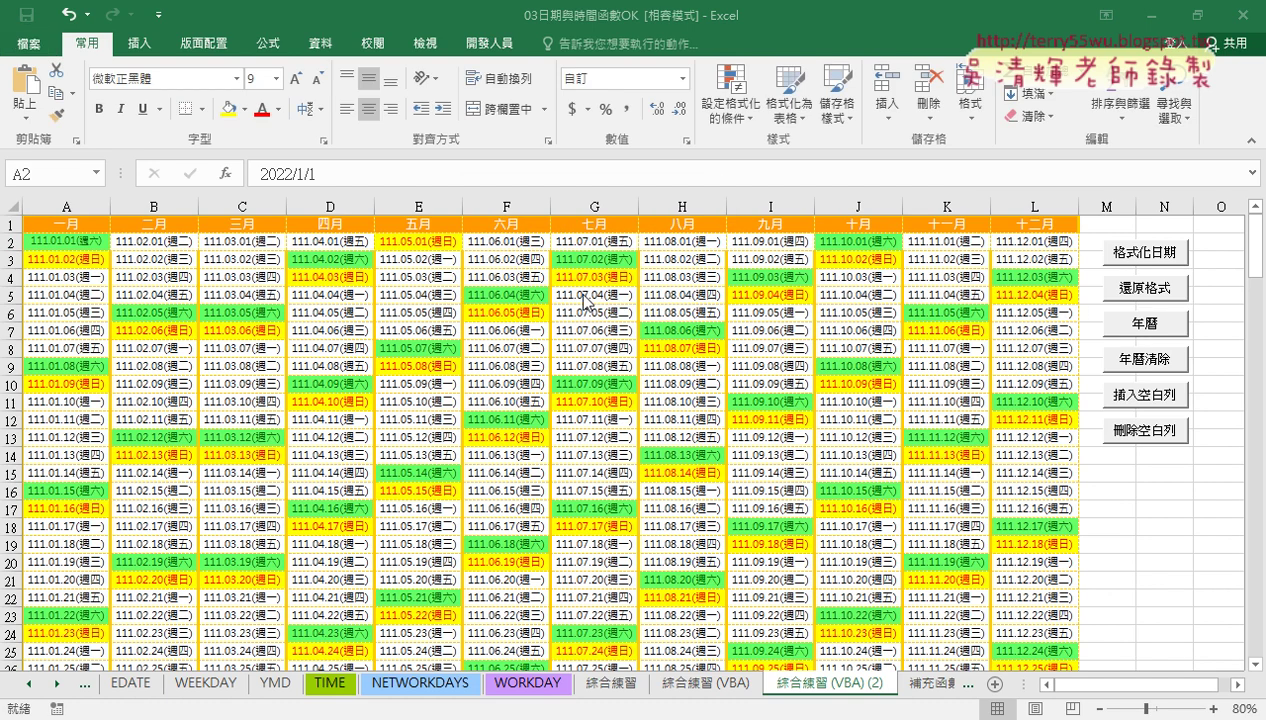
Clear the 2022 calendar and rebuild it for the year 2020 from 2020/1/1
click(1142, 368)
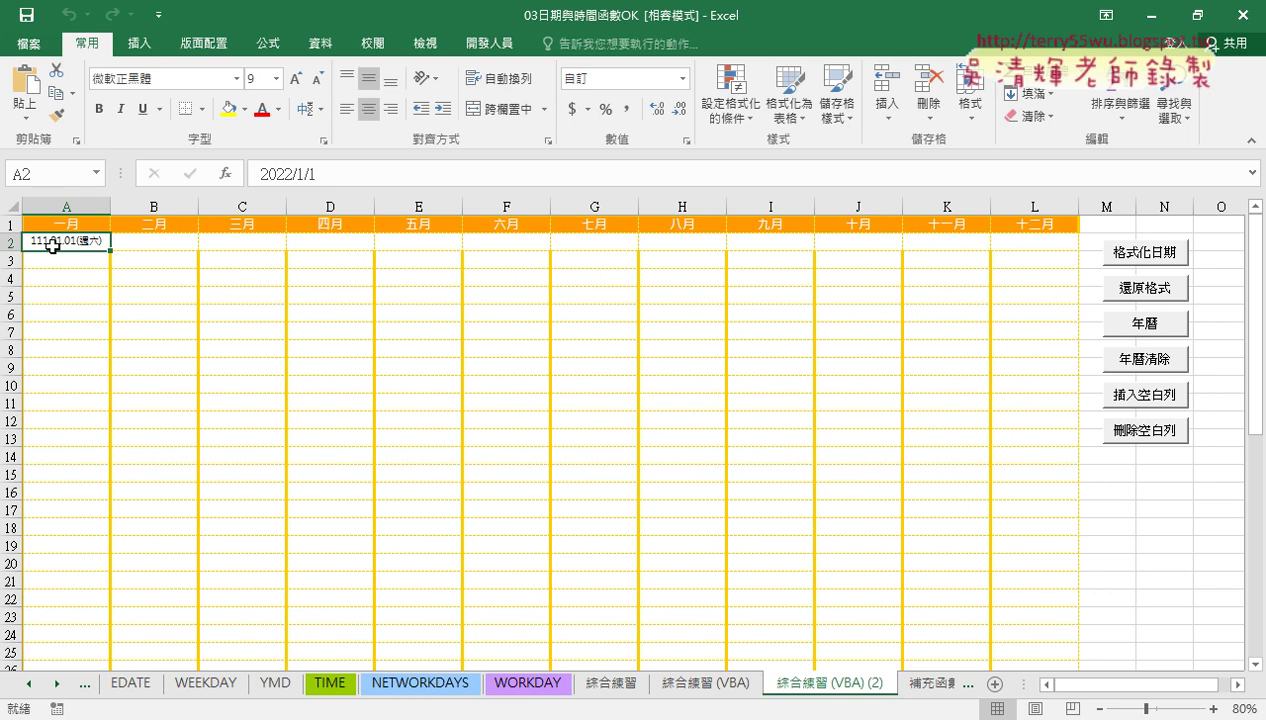
click(1145, 324)
text(20)
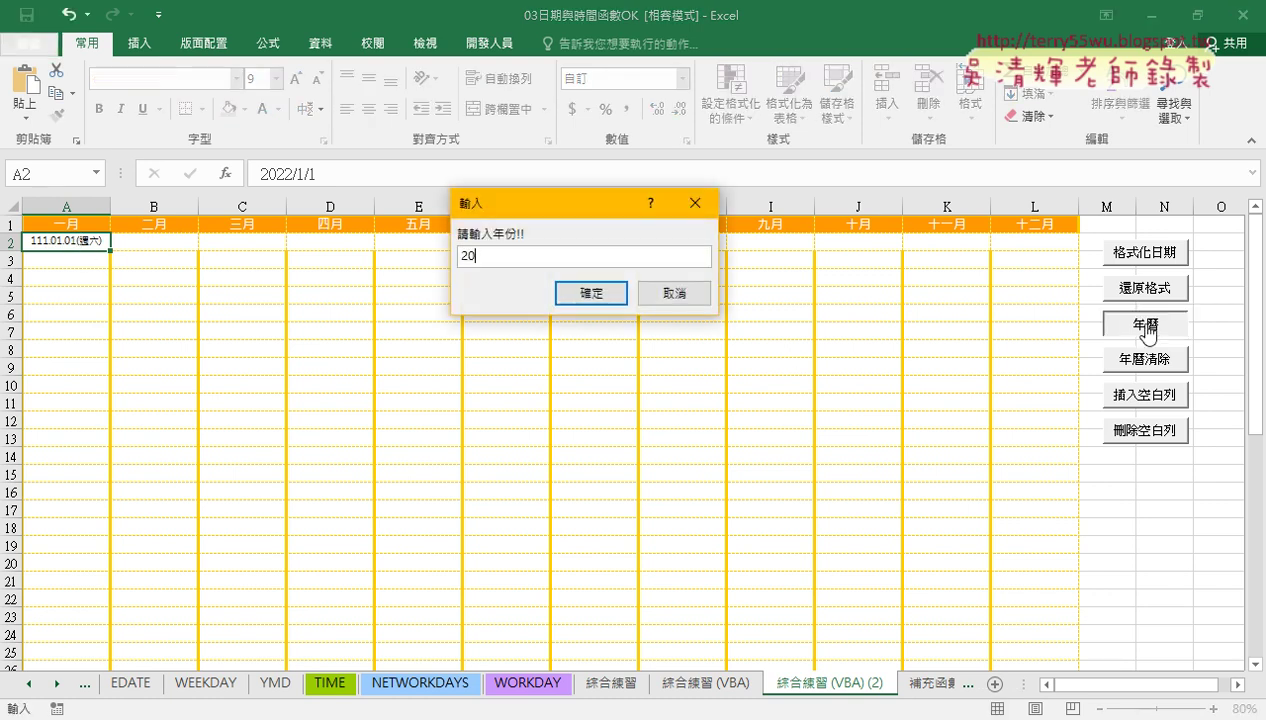
text(20)
click(605, 293)
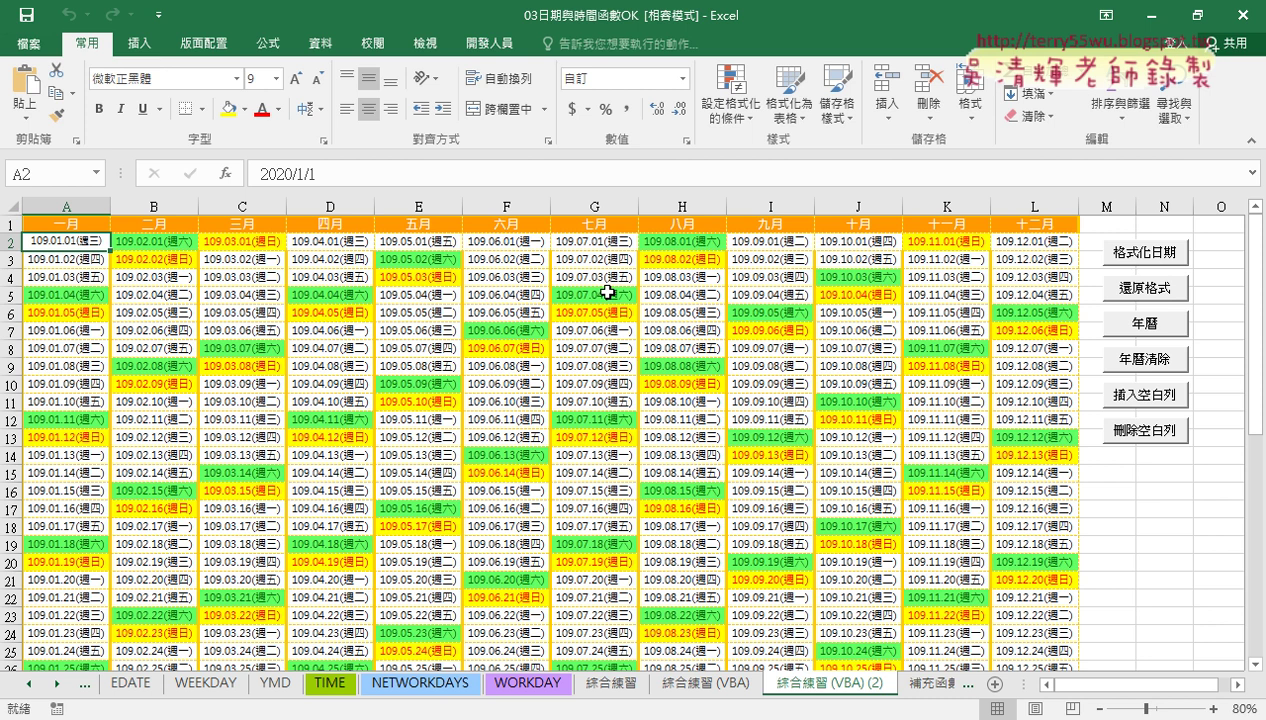
click(11, 259)
right_click(47, 259)
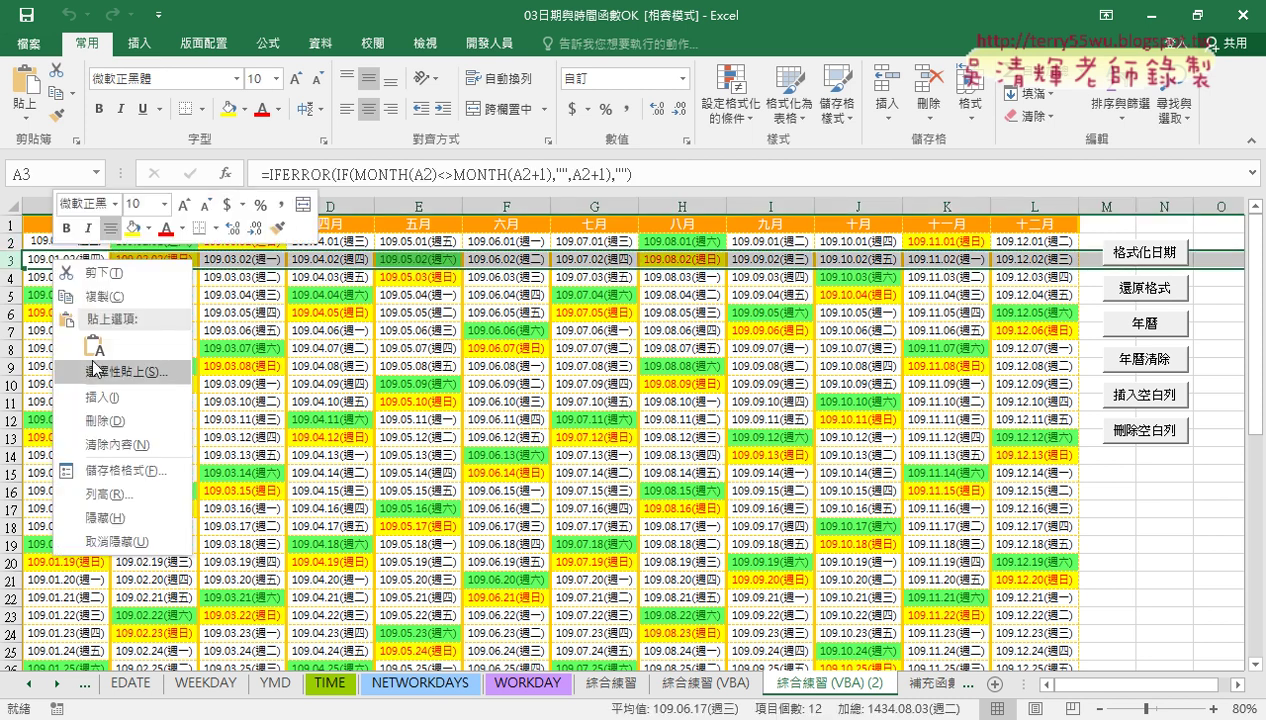
click(98, 394)
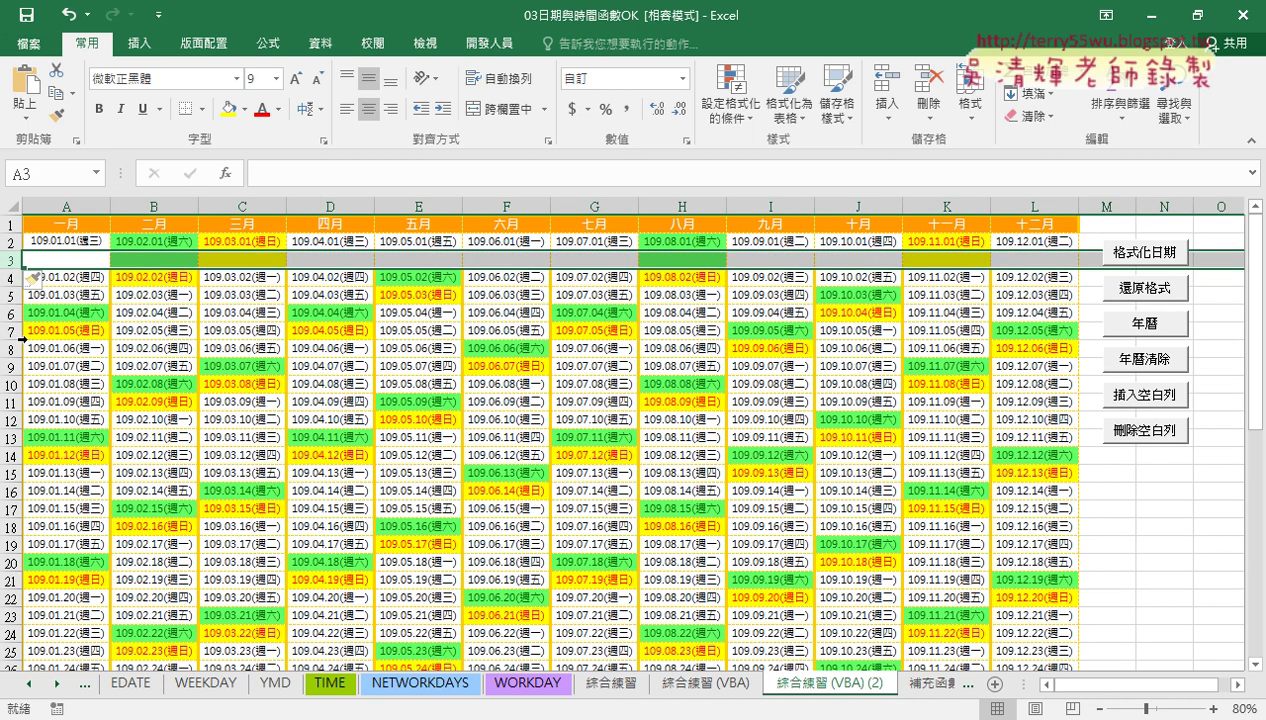
key(ctrl+z)
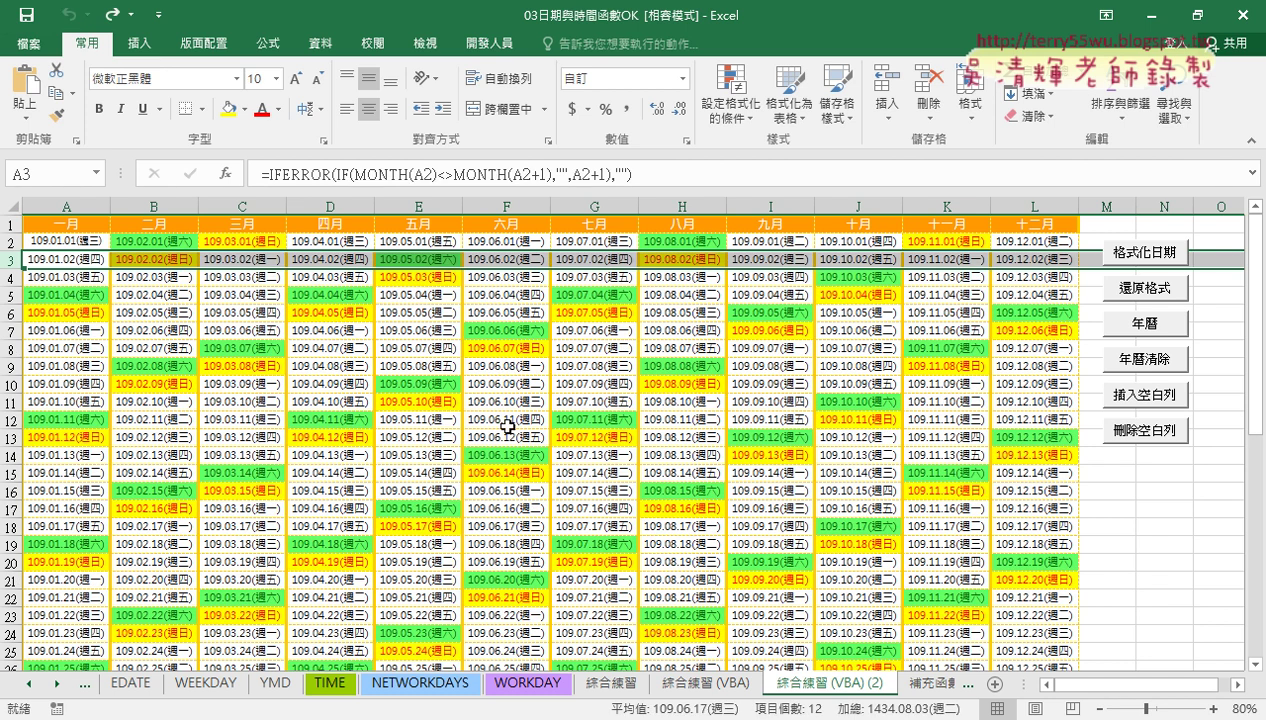
click(1128, 397)
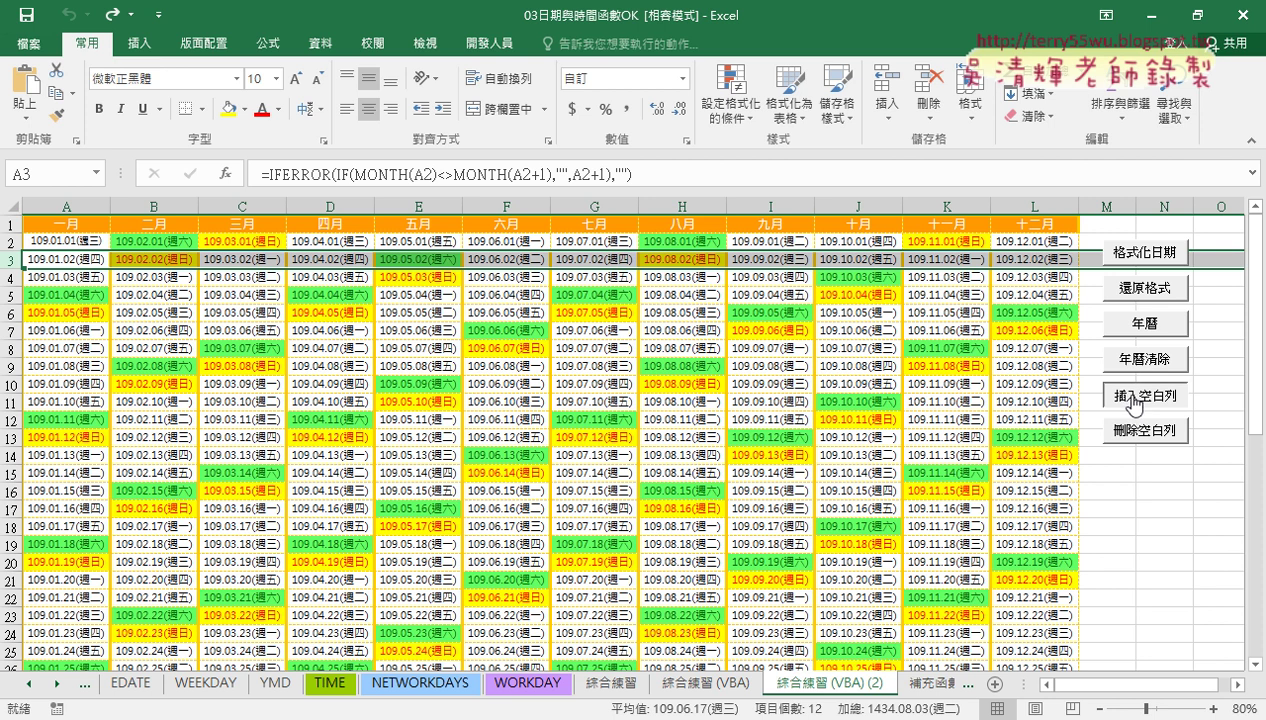
click(775, 384)
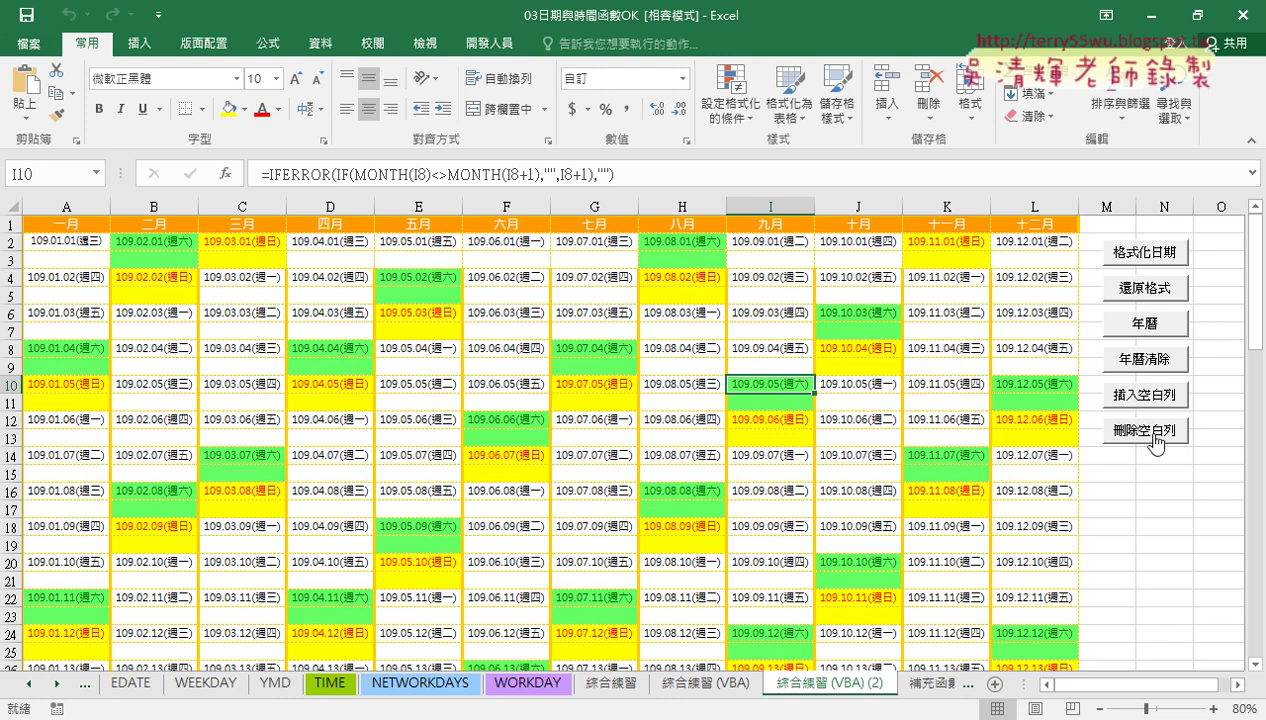
click(1150, 432)
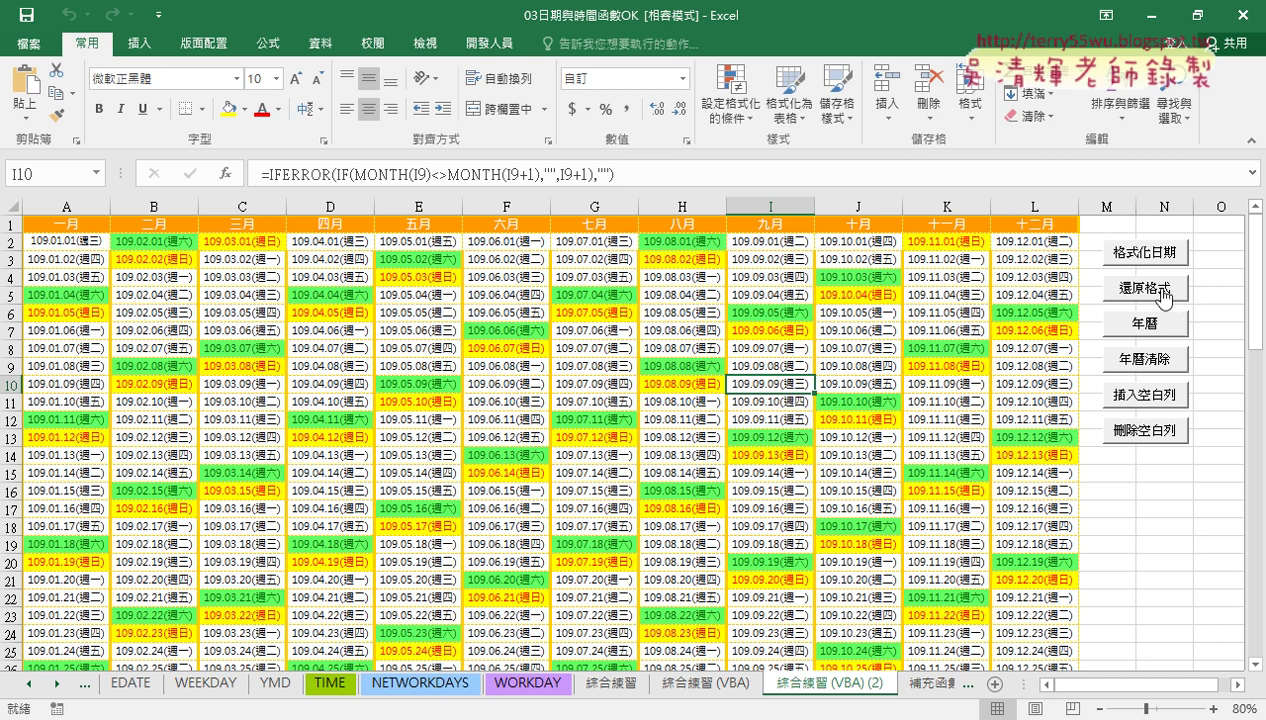
Look over the 綜合練習 calendar sheet, selecting the month-start cells B2 through L2
click(612, 684)
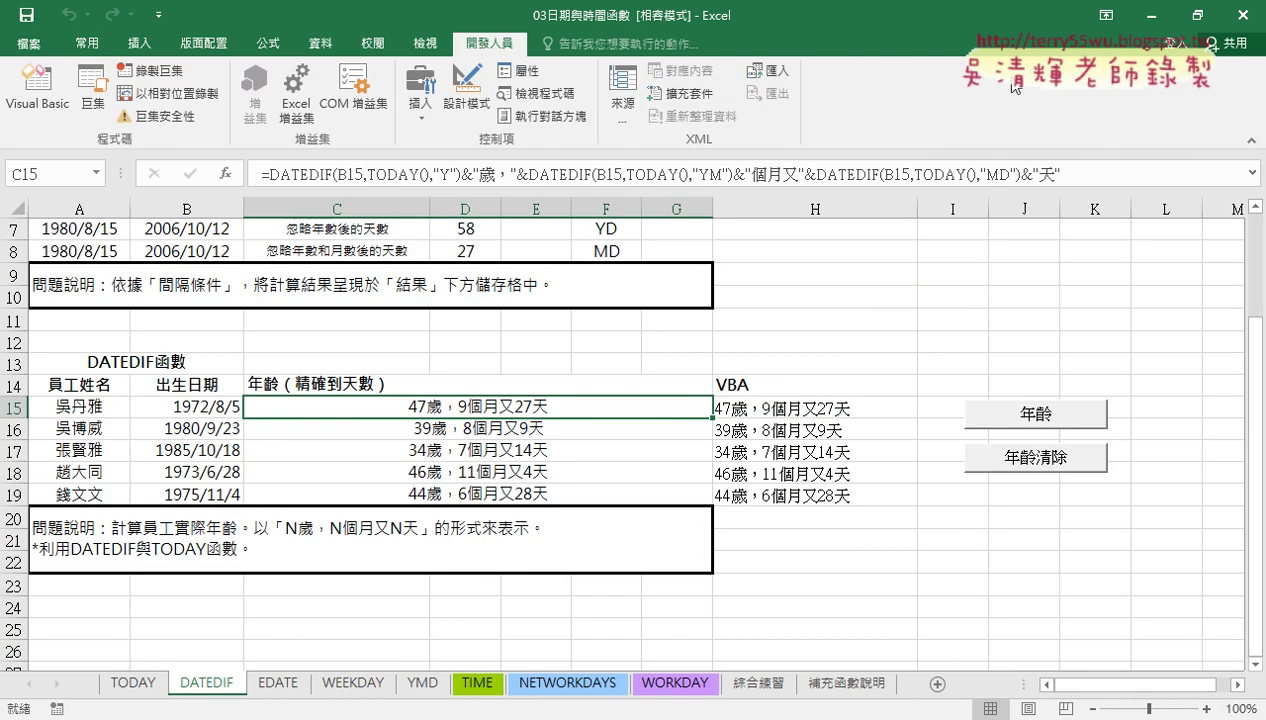
click(772, 688)
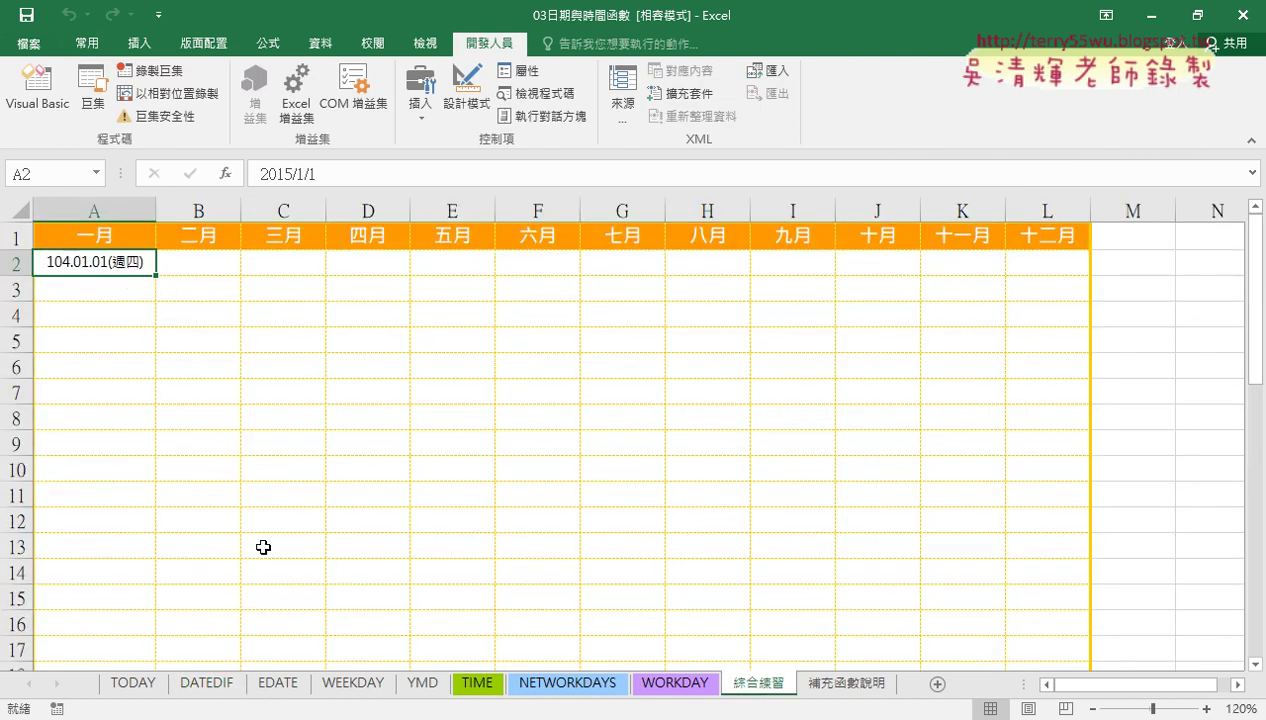
click(199, 264)
drag(292, 261, 1047, 261)
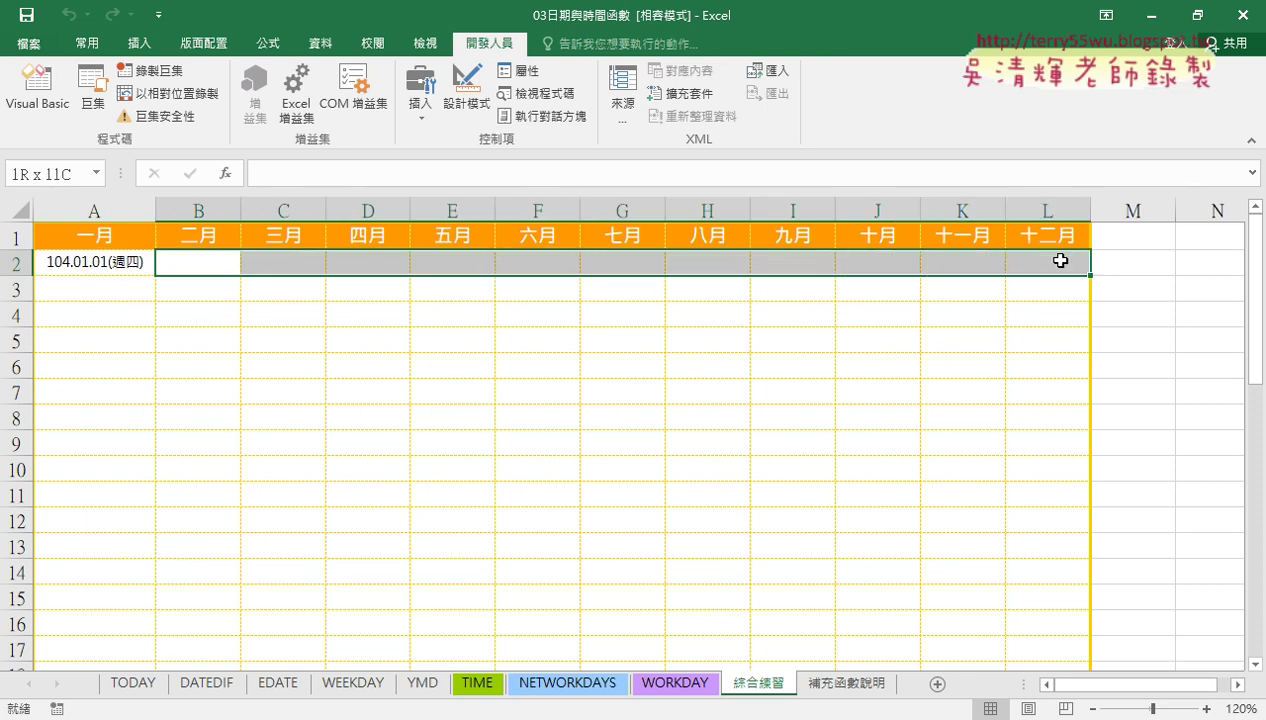
On the EDATE sheet, change D1's Olympics date to 2021/7/23 and select C4
click(280, 688)
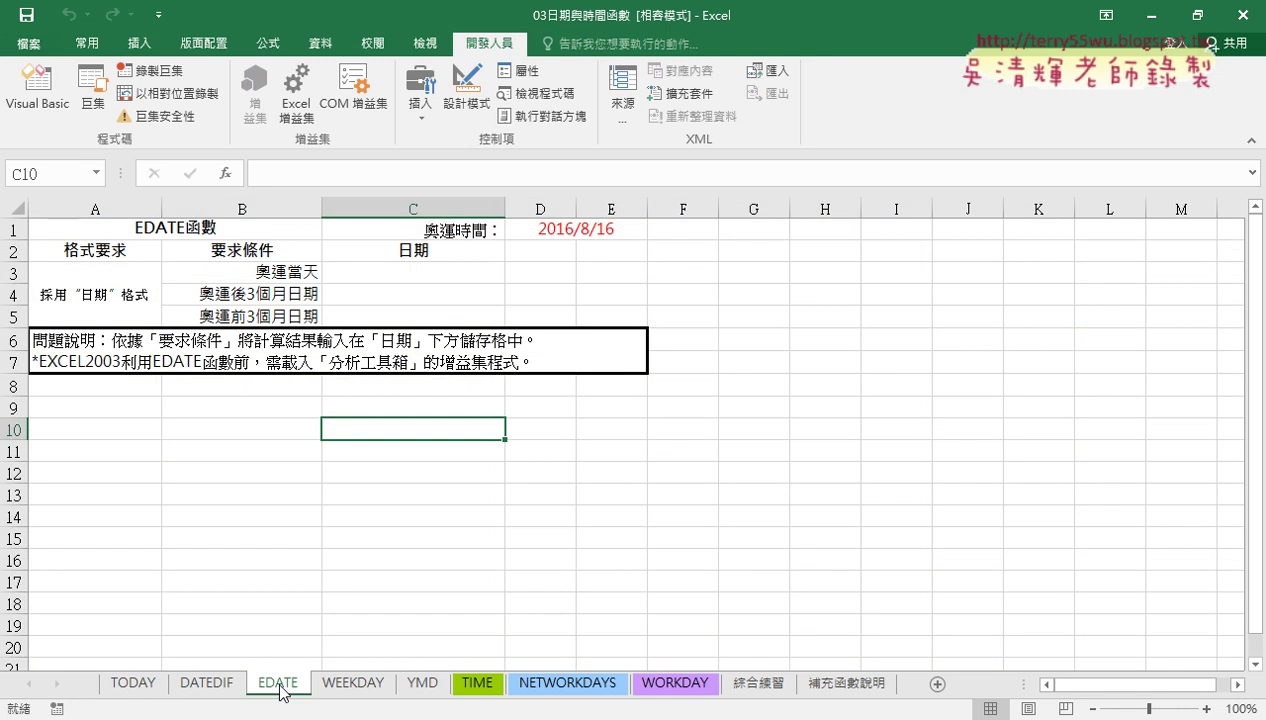
click(566, 229)
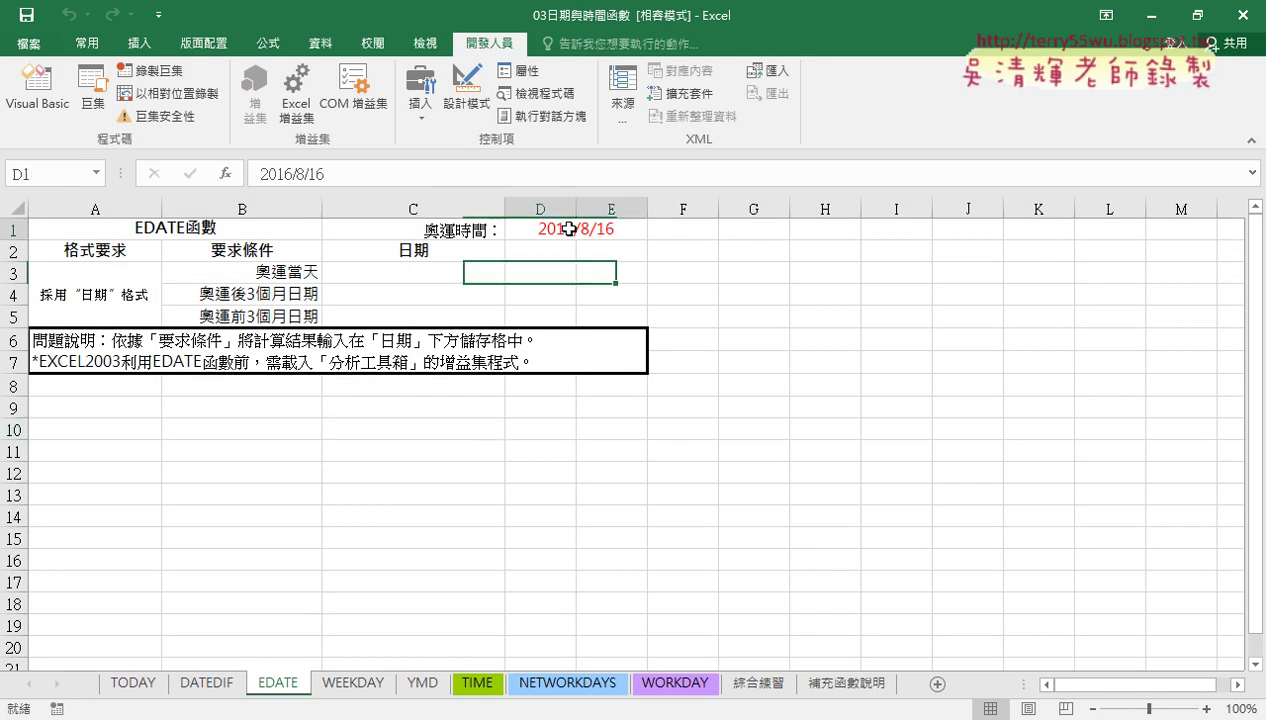
double_click(559, 229)
drag(559, 229, 572, 229)
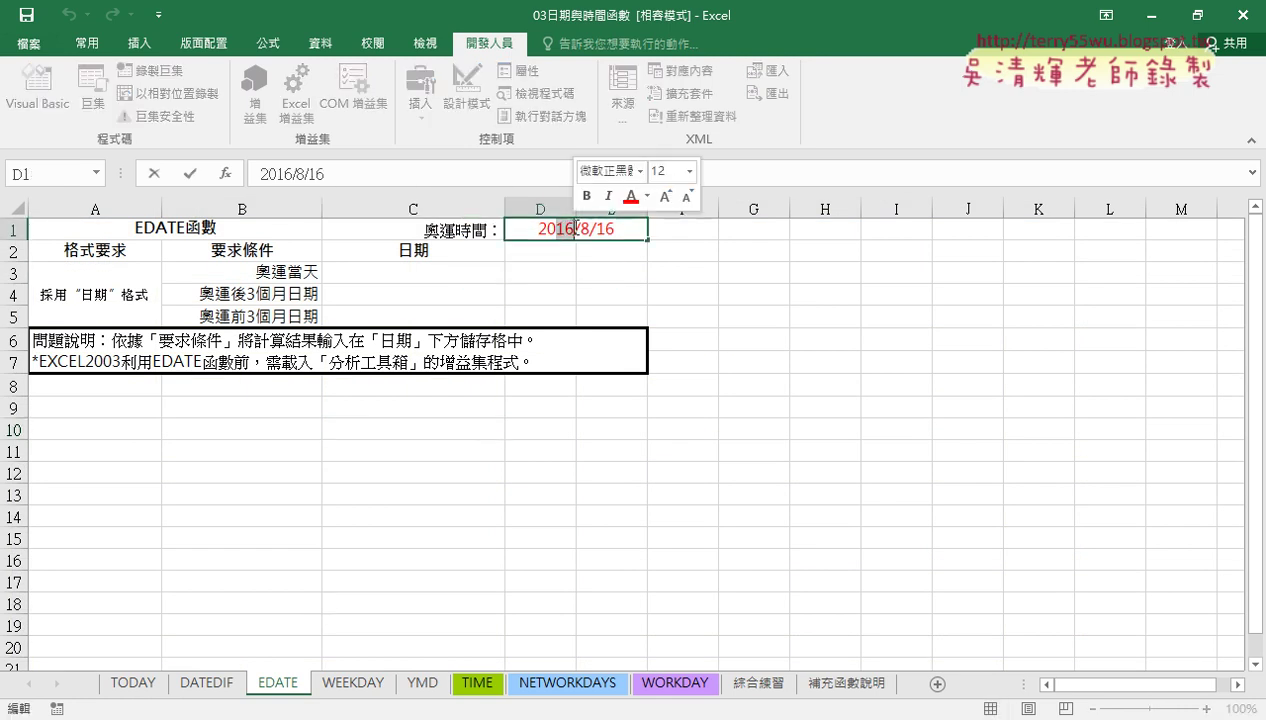
text(21)
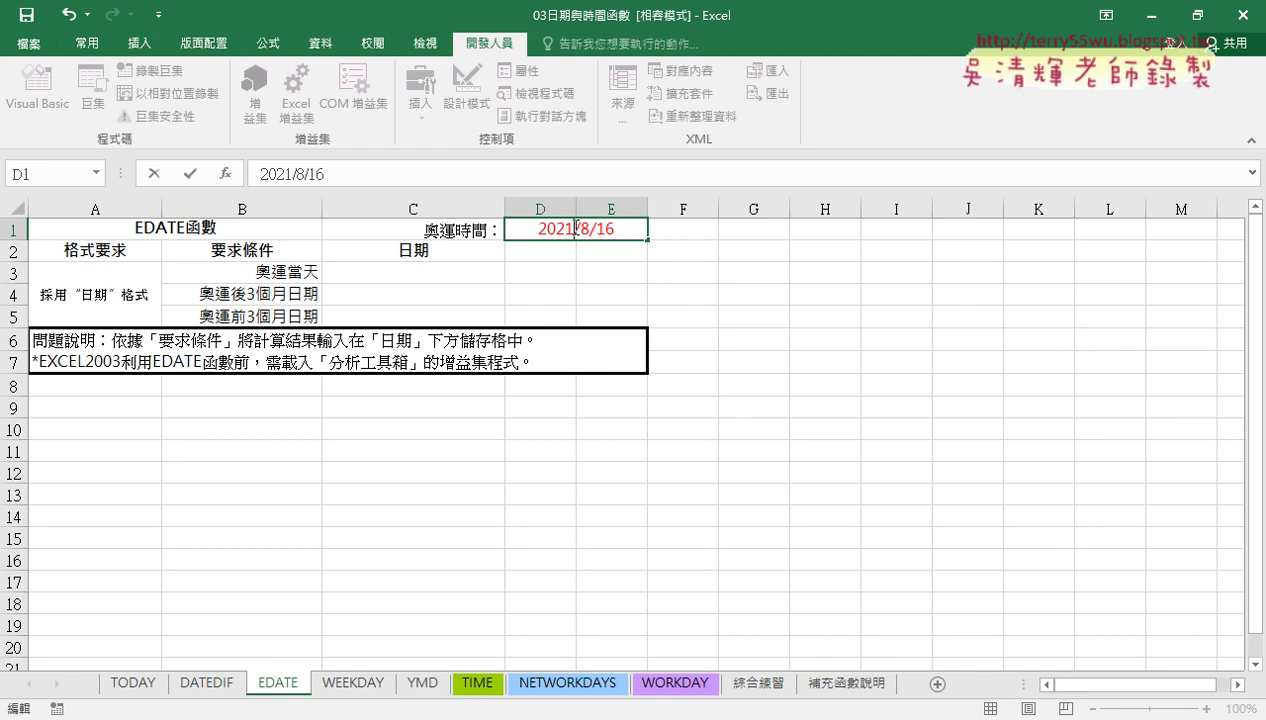
key(Delete)
key(Delete)
key(Delete)
text(23)
click(481, 277)
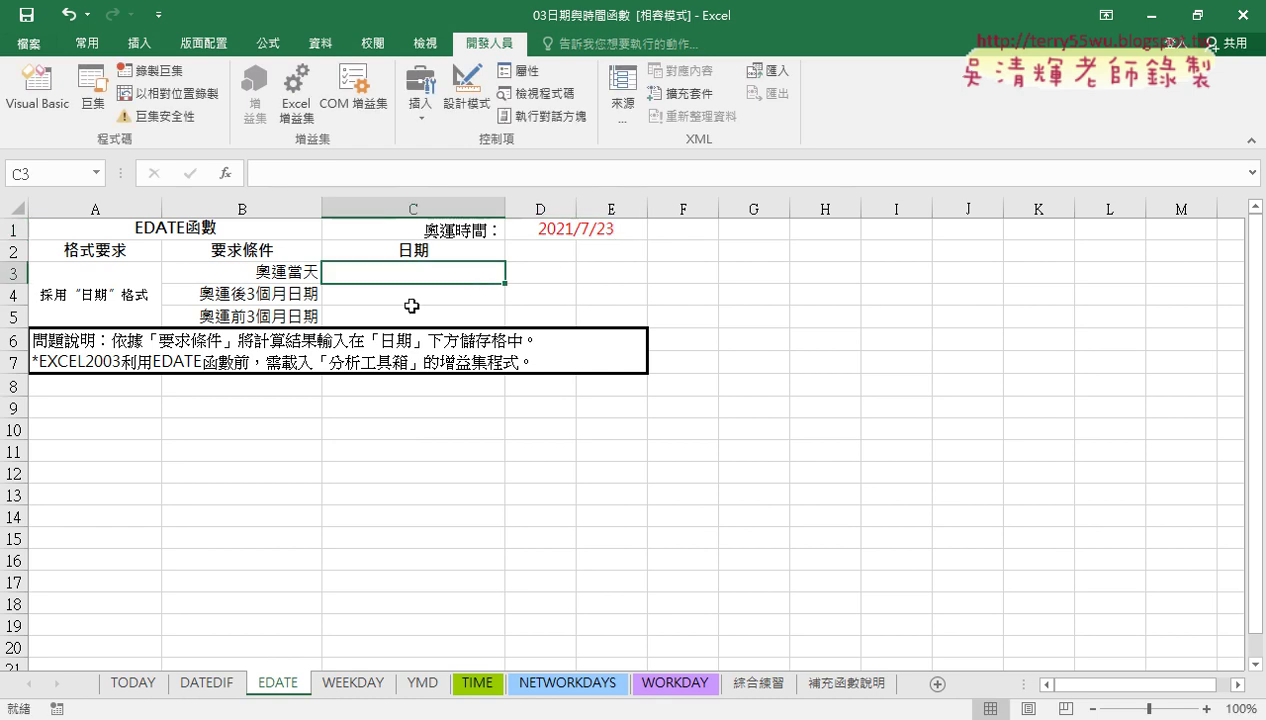
click(266, 298)
click(384, 298)
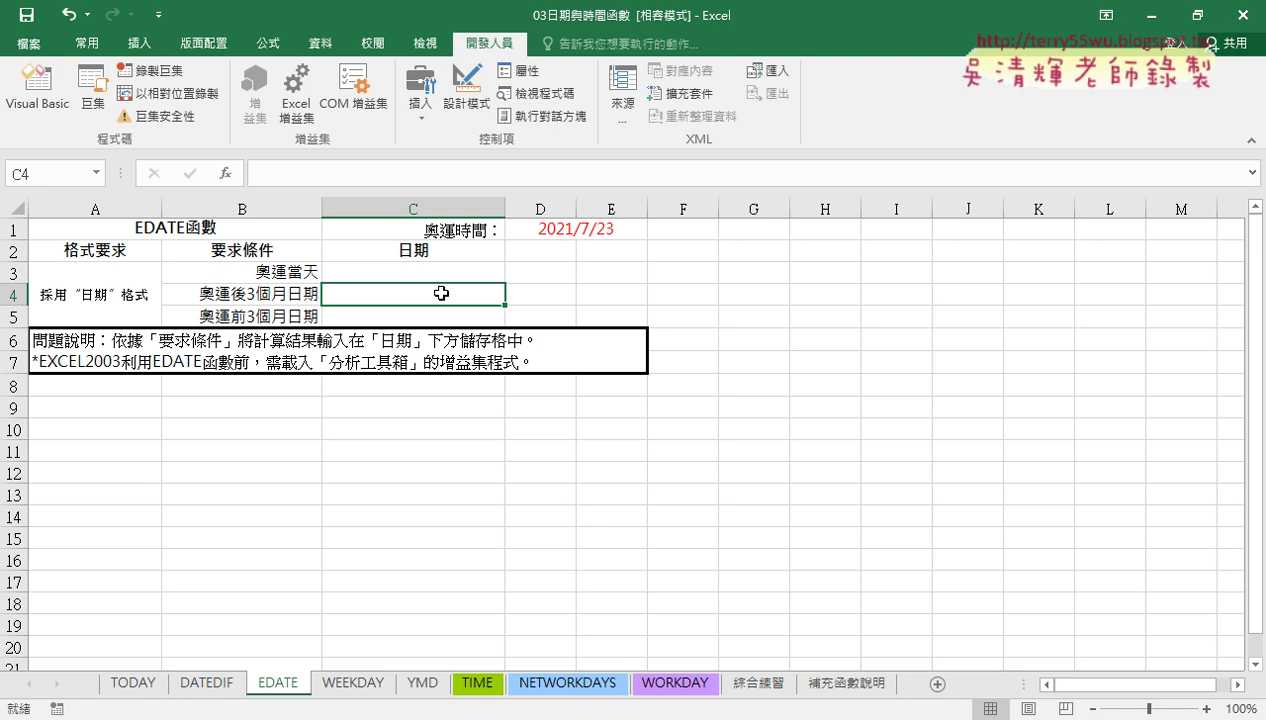
Insert the DATE function into C4, leaving its Year, Month and Day arguments empty
click(226, 174)
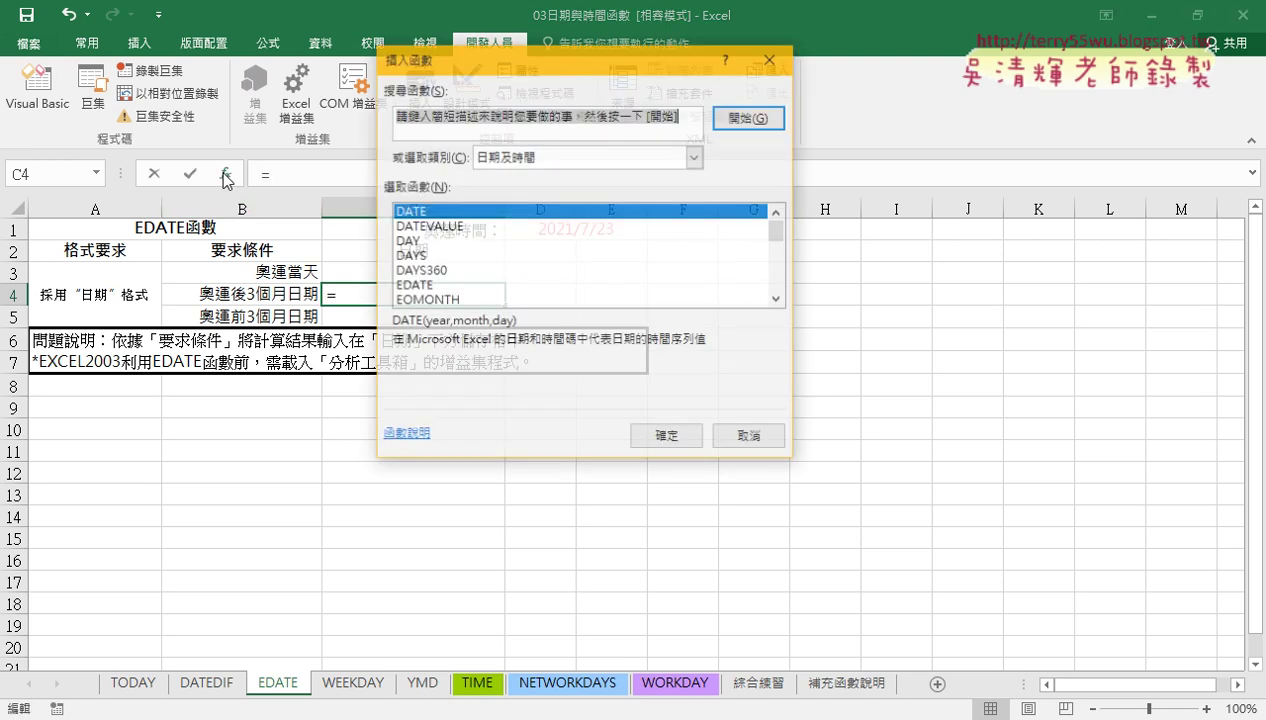
drag(544, 55, 894, 113)
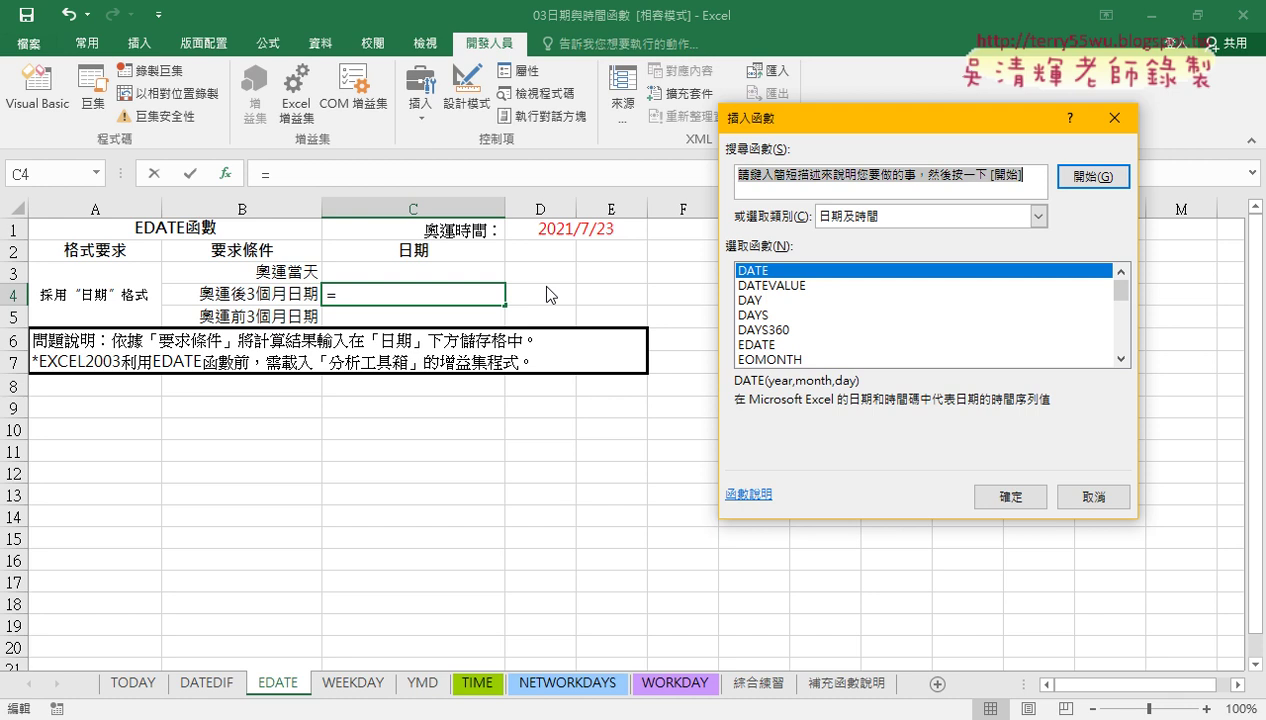
click(1018, 496)
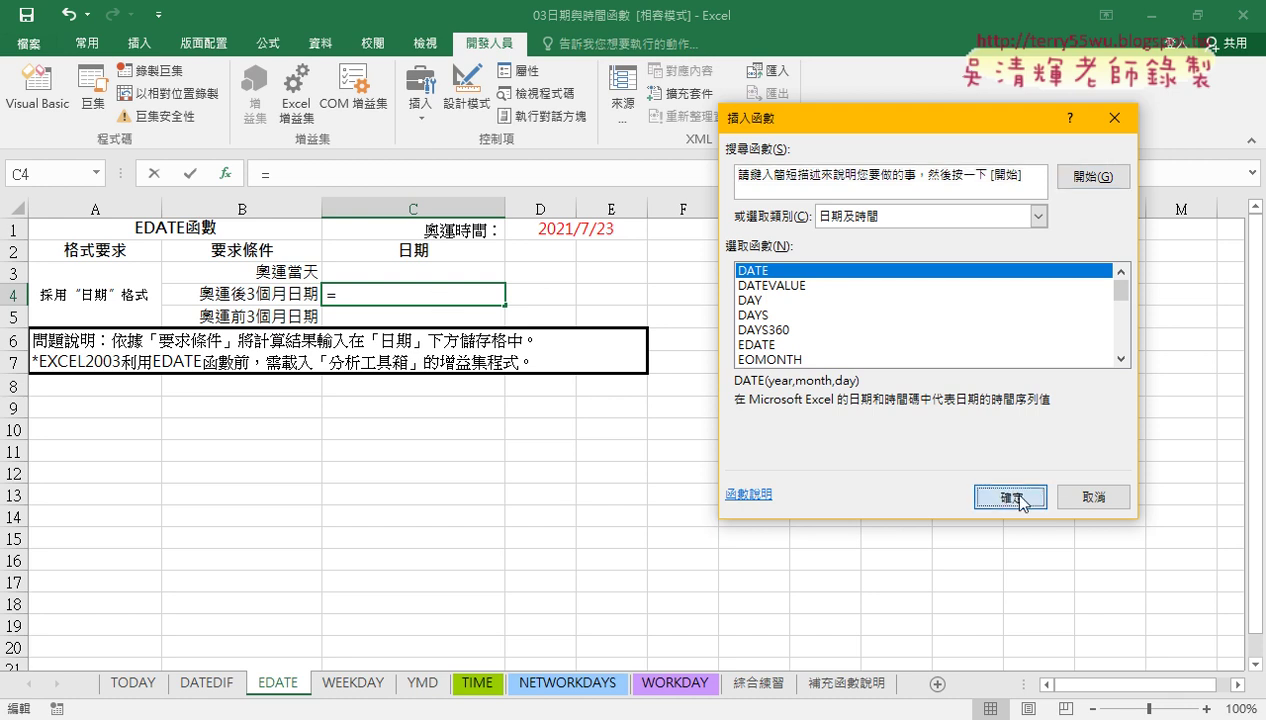
mouse_move(828, 80)
mouse_down()
mouse_move(692, 356)
mouse_move(446, 346)
mouse_up()
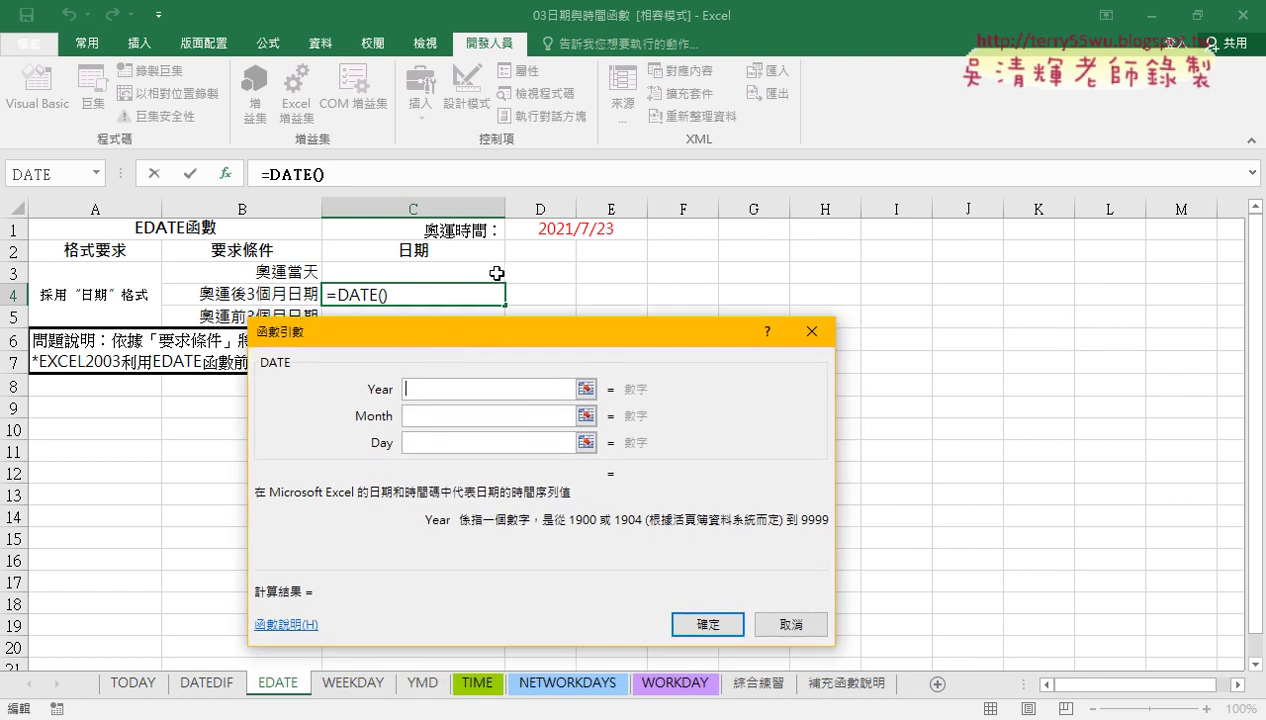
Enter YEAR(D1) as the Year argument and MONTH(D1) as the Month argument
click(587, 229)
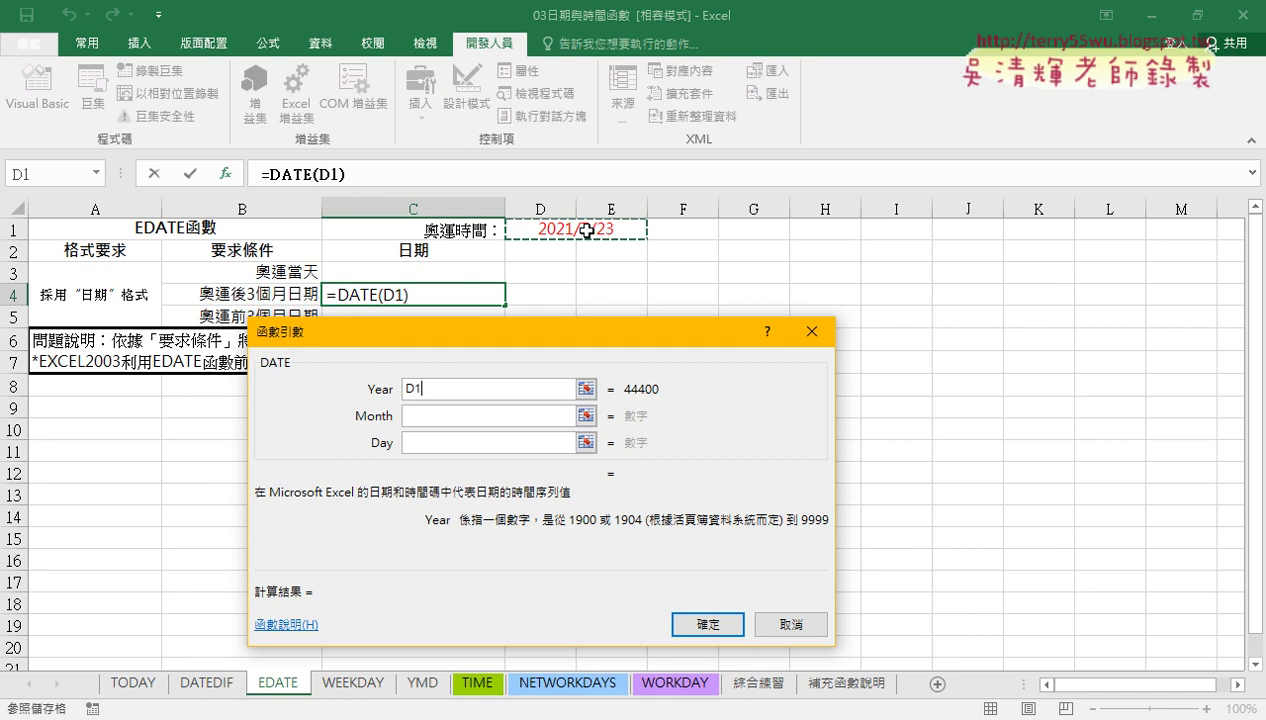
click(405, 388)
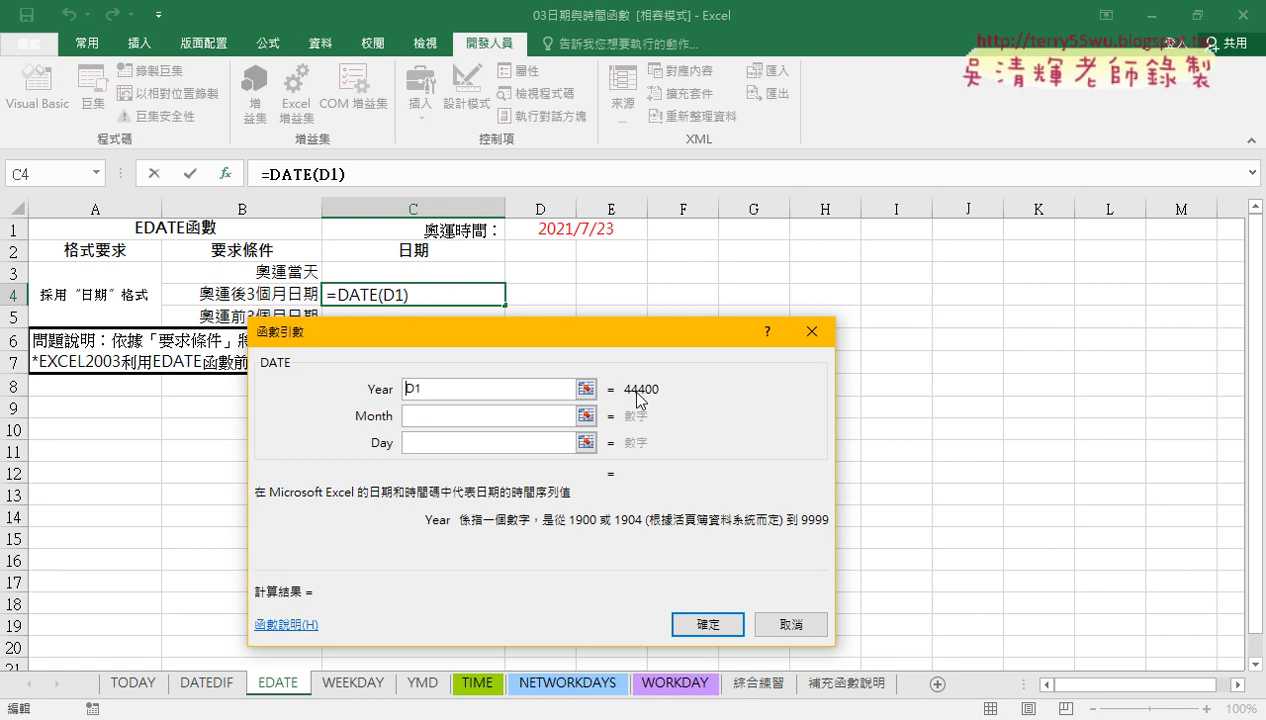
text(year)
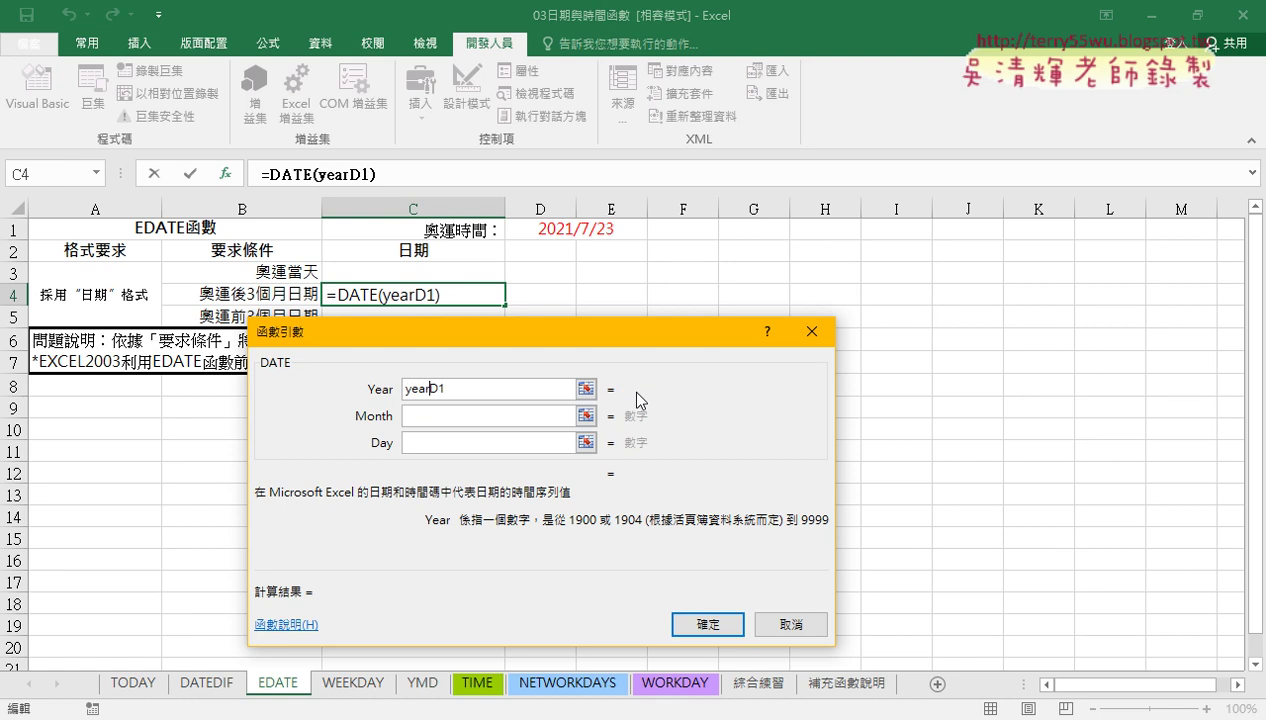
text(*)
key(BackSpace)
text((D1)
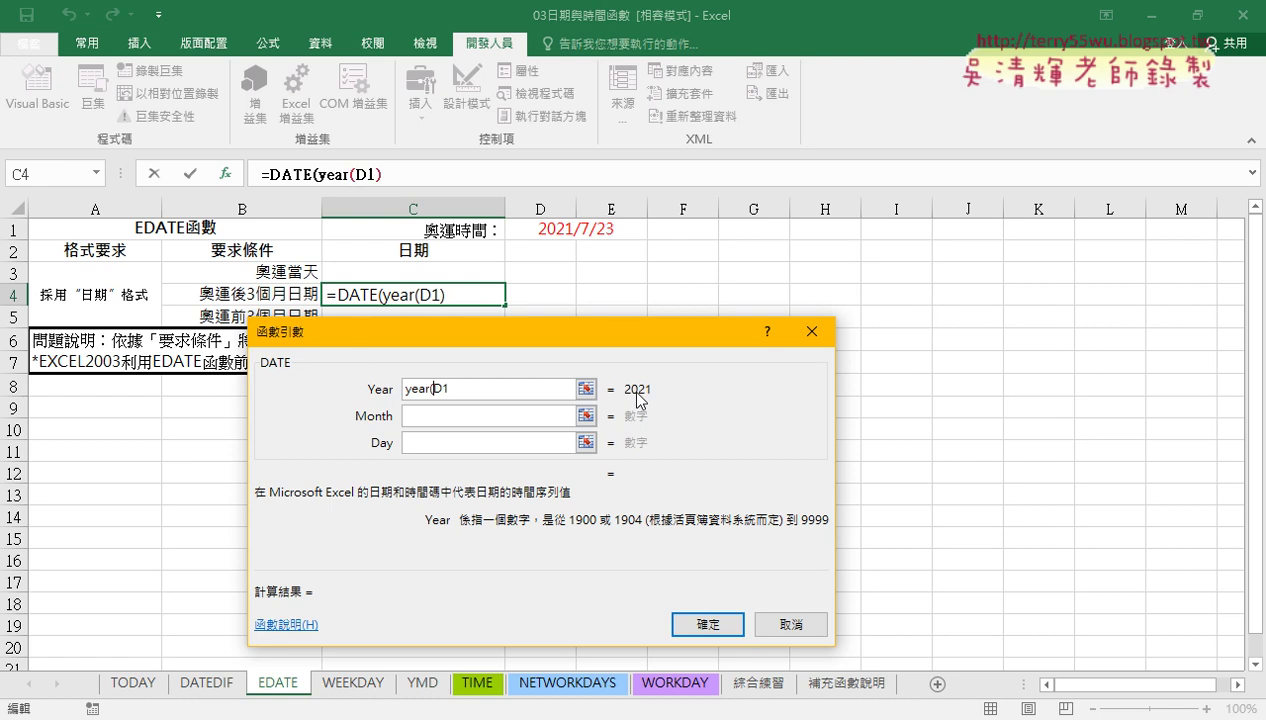
text())
click(491, 413)
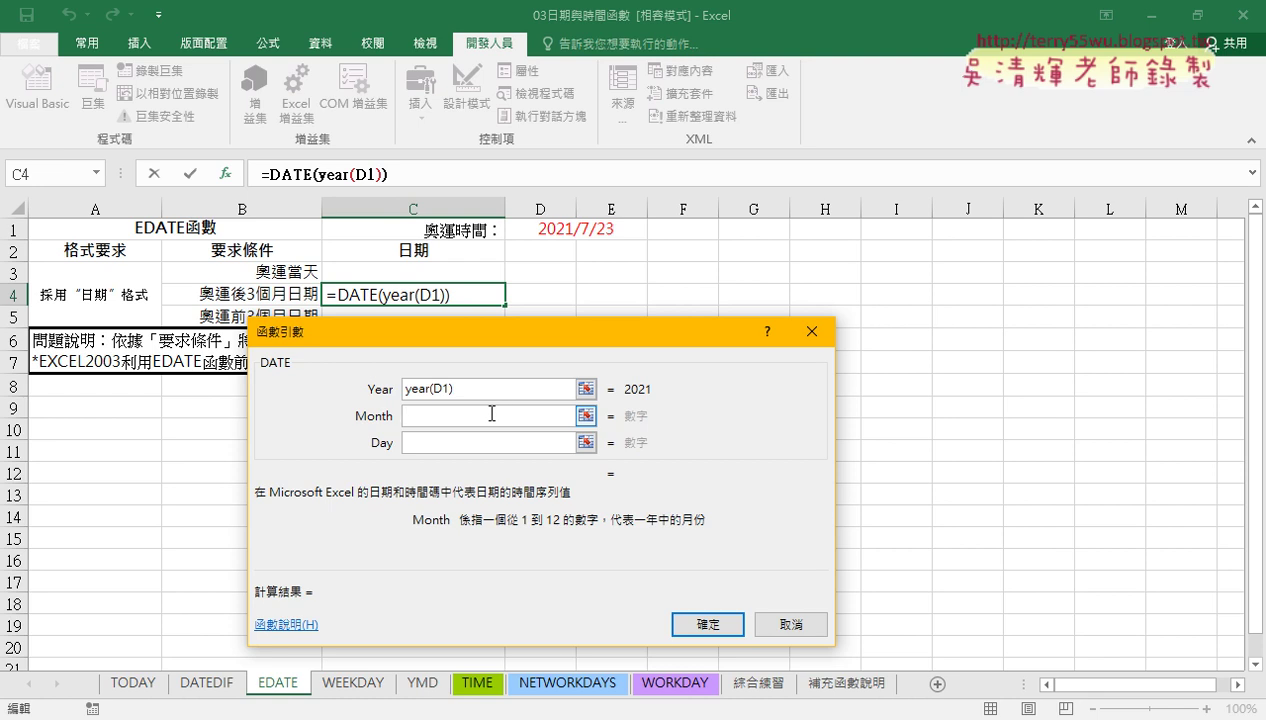
click(553, 230)
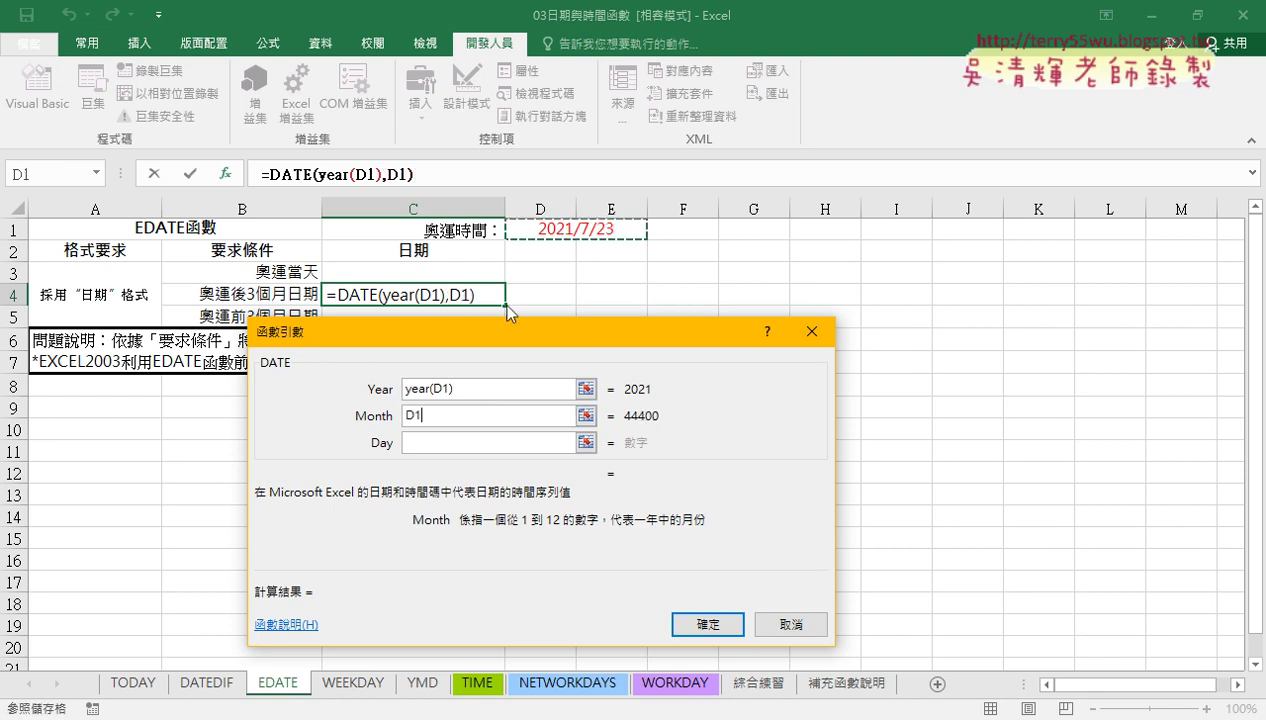
click(412, 413)
text(m)
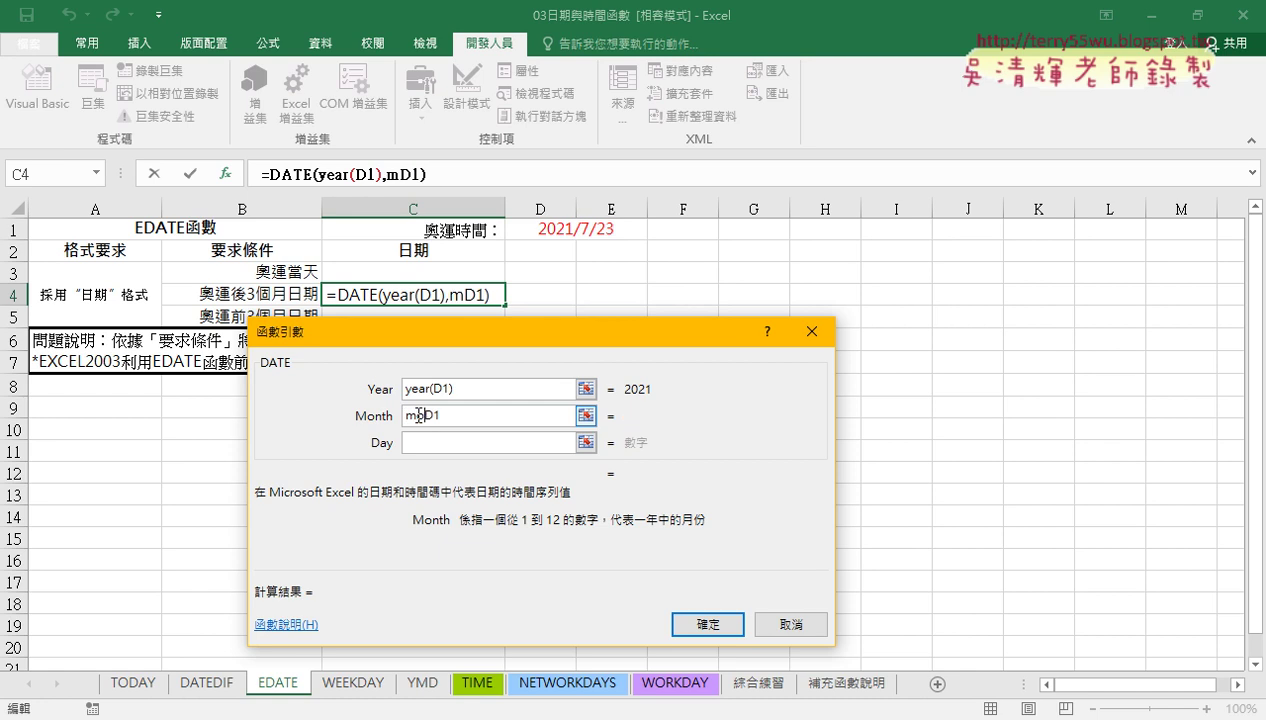
text(onth)
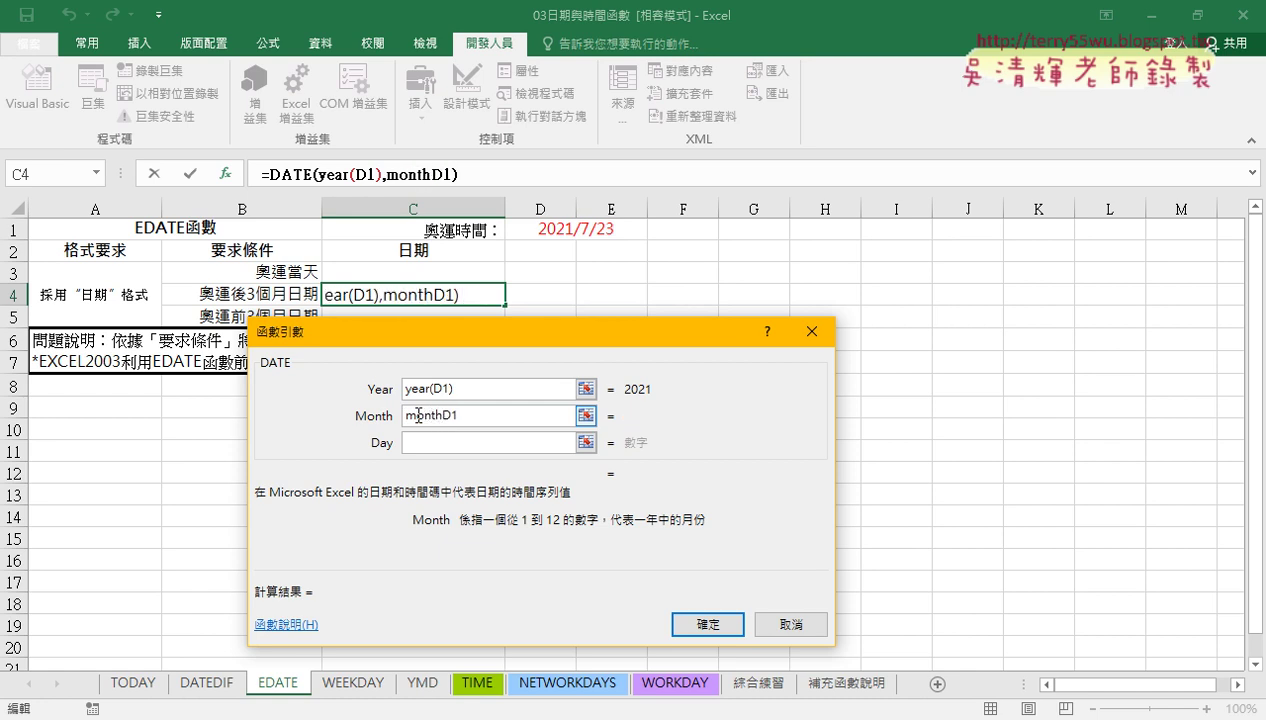
text((D1)
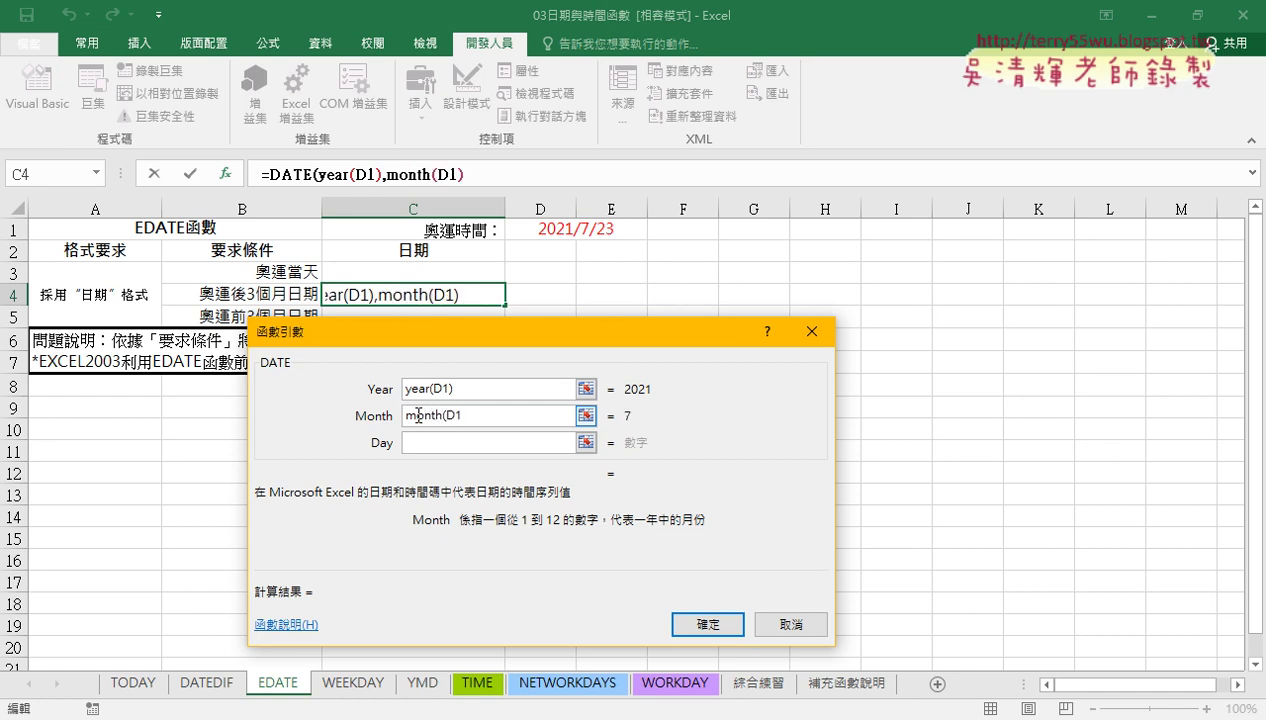
text())
Set Day to DAY(D1), add +3 to Month, and confirm so C4 shows 2021年10月23日
click(415, 442)
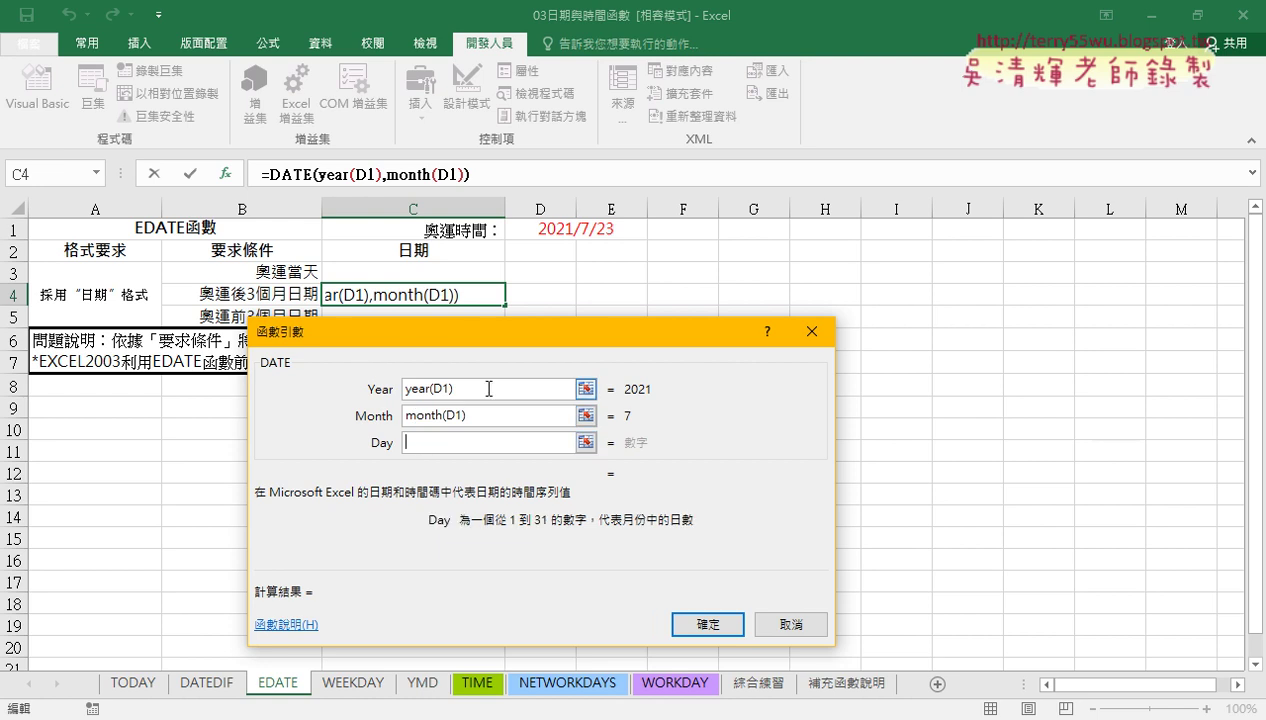
text(da)
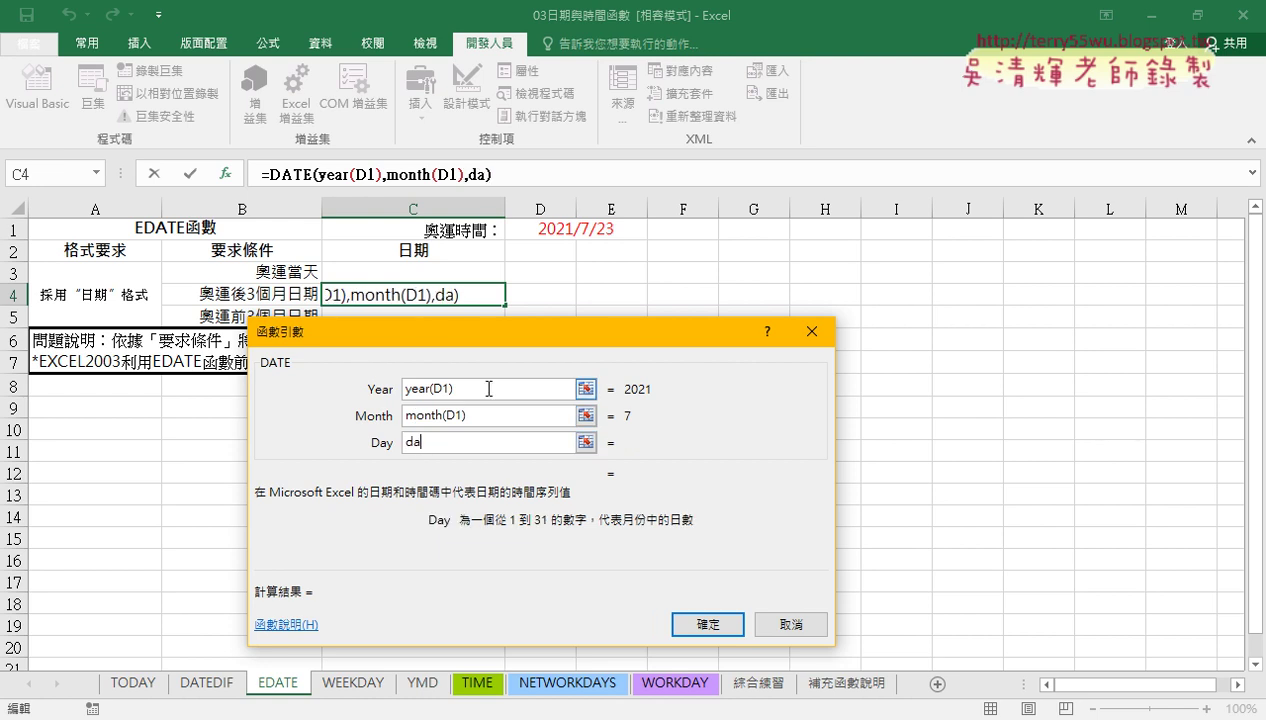
text(y()
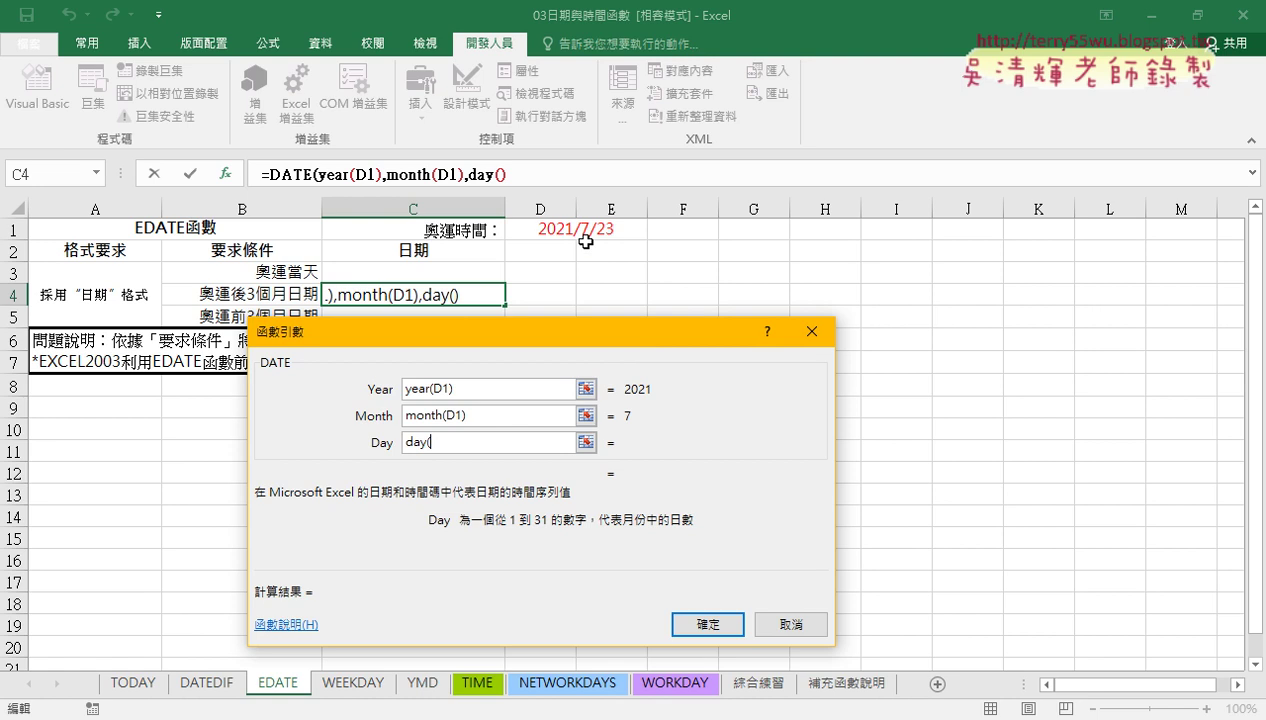
click(575, 224)
text())
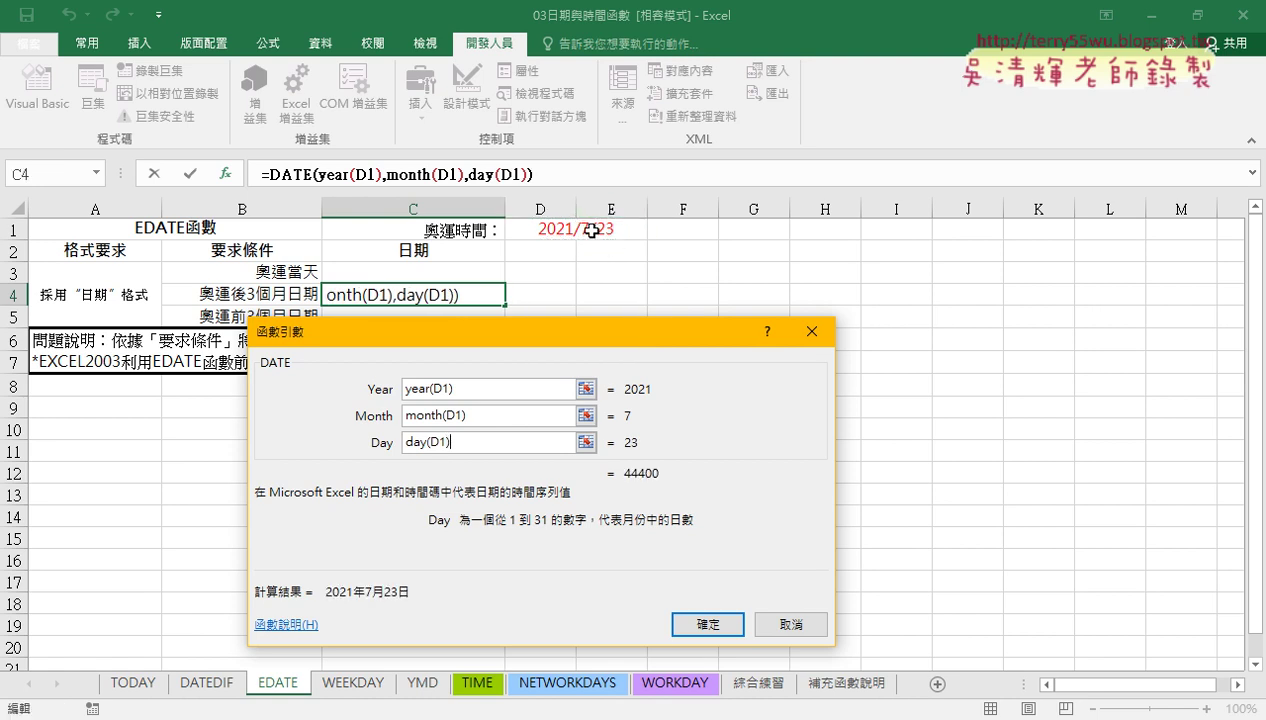
click(500, 417)
text(+)
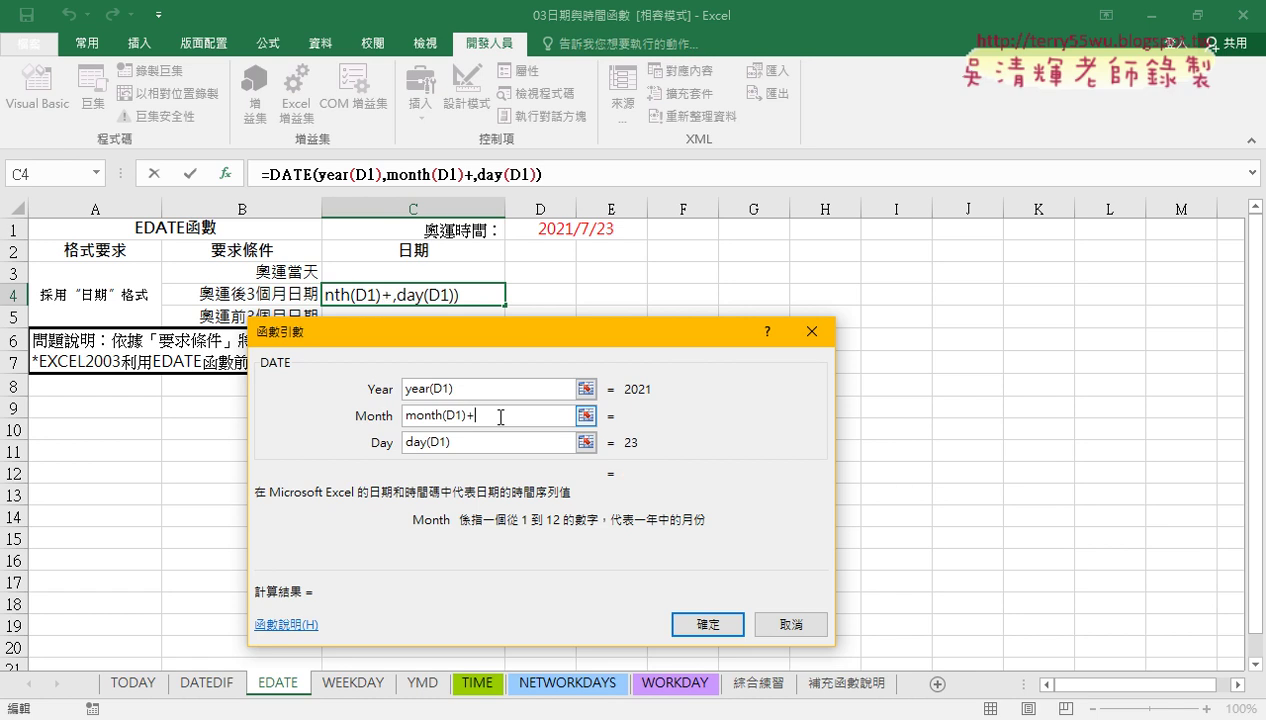
text(3)
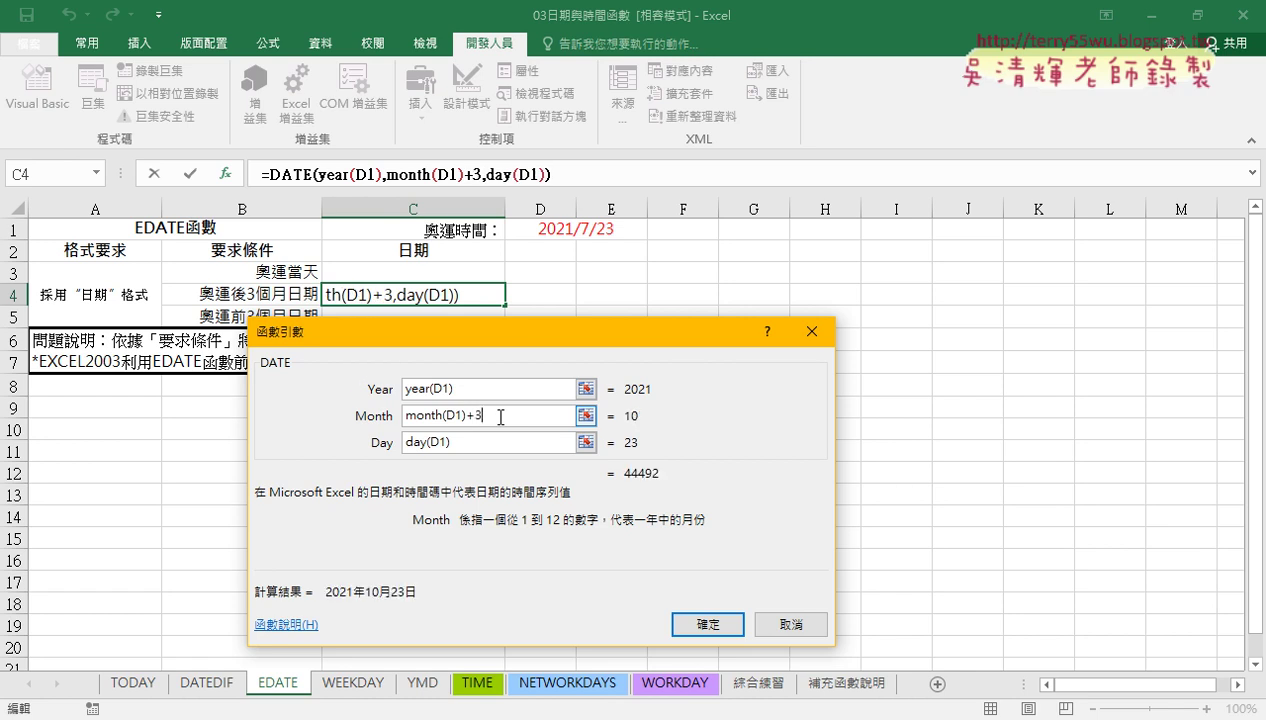
drag(500, 417, 403, 416)
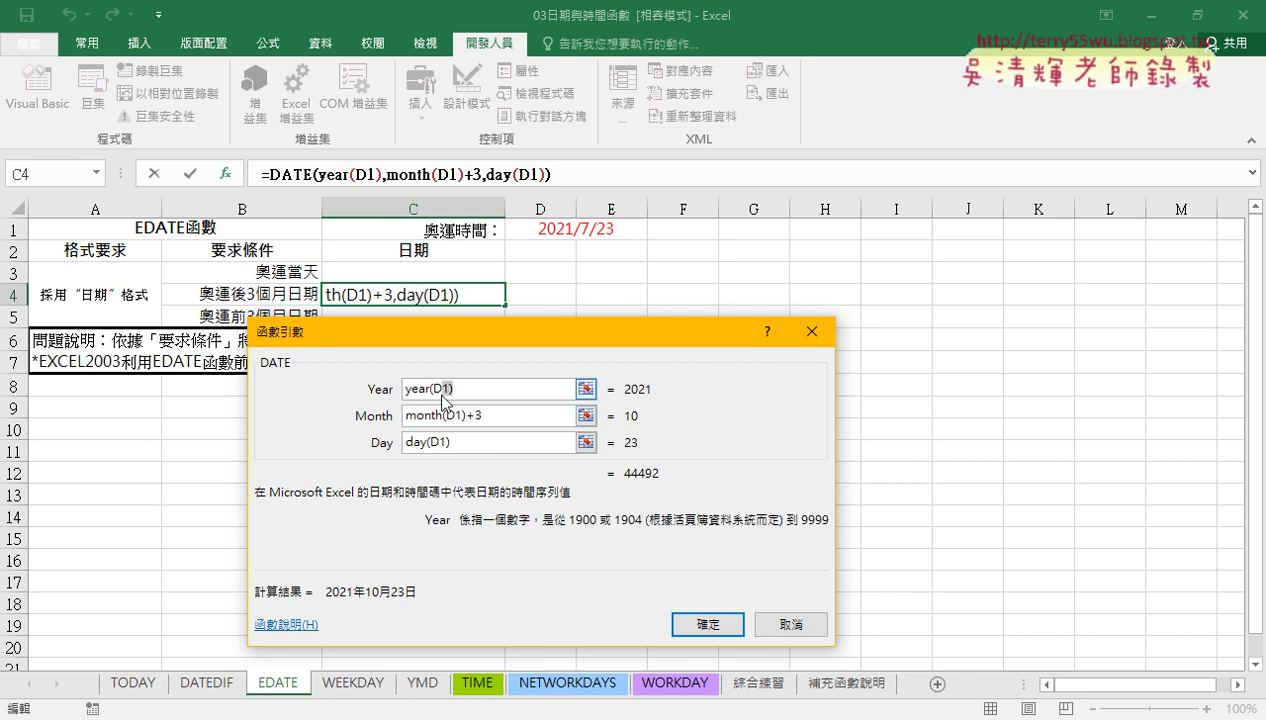
drag(456, 389, 400, 389)
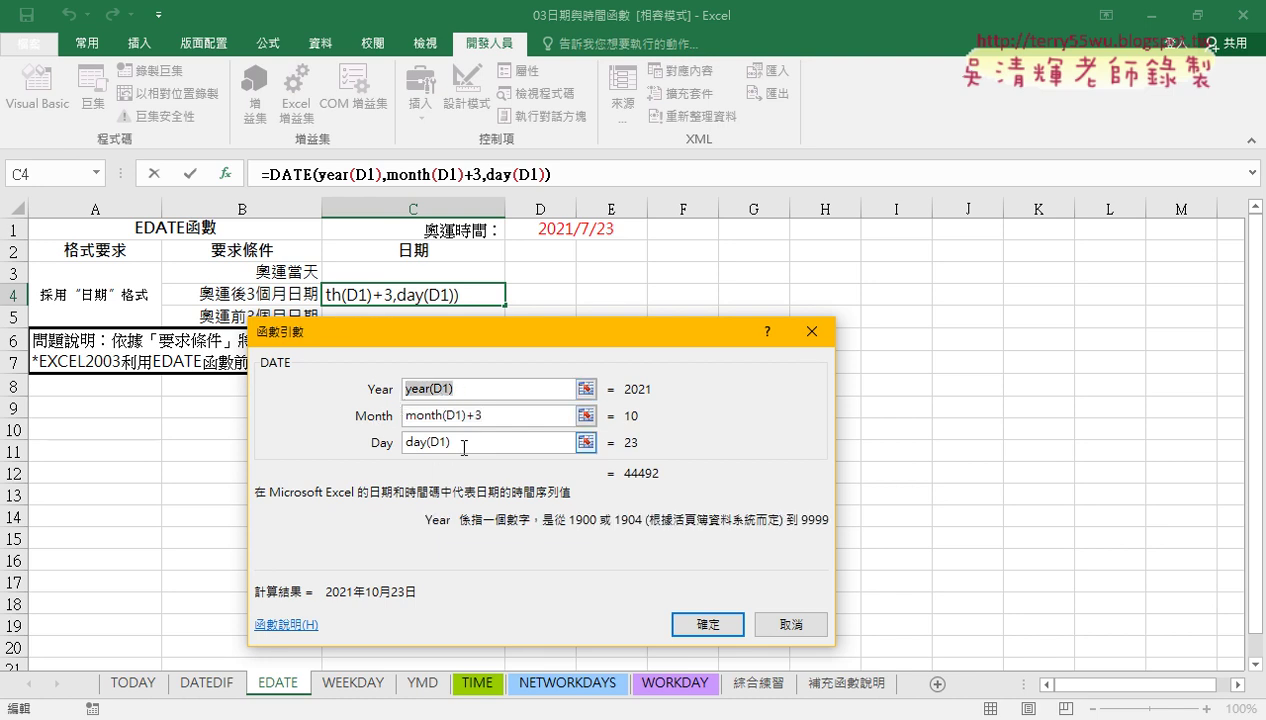
drag(462, 442, 404, 442)
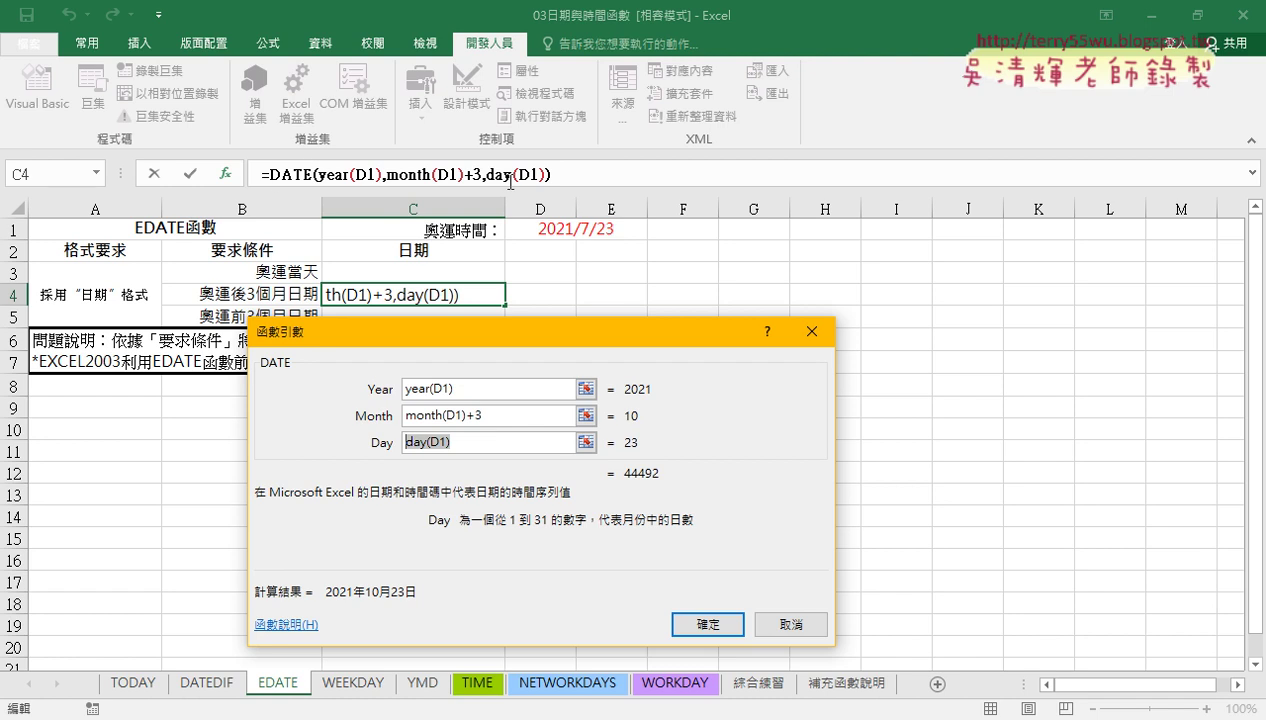
click(716, 624)
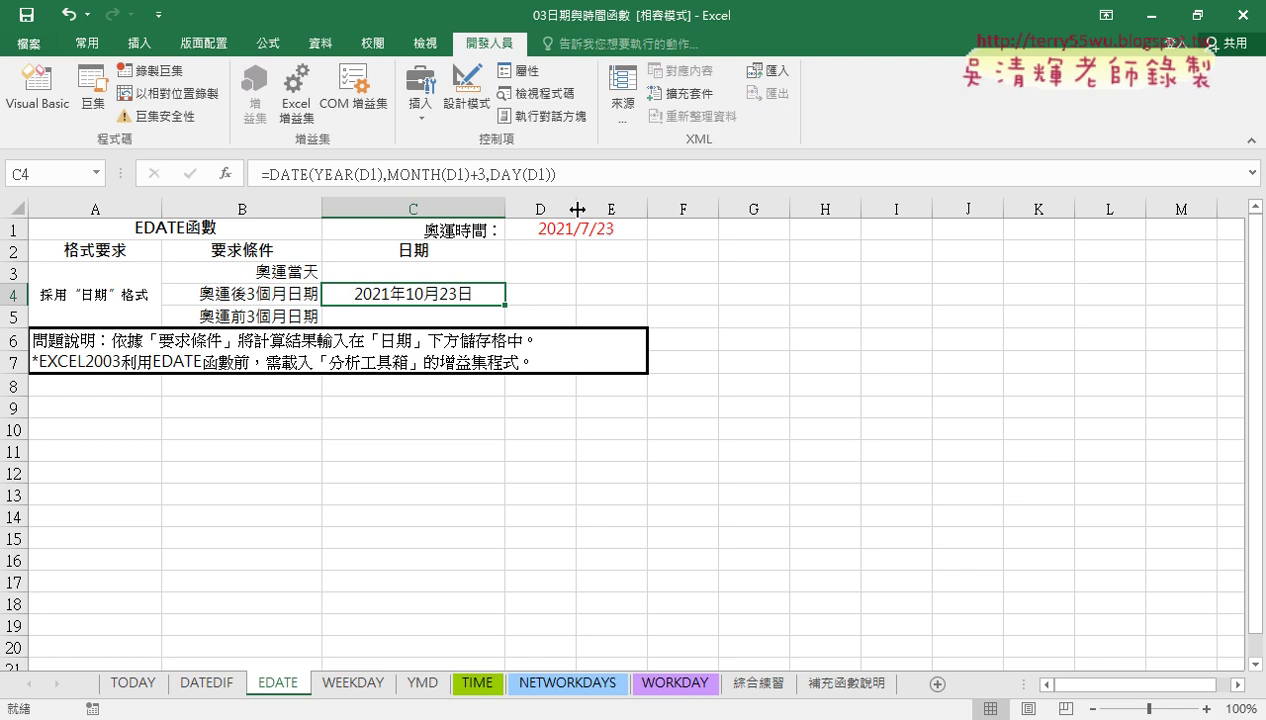
Widen column D and enter =EDATE(D1,3) in D4, which returns 44492
drag(576, 208, 651, 208)
click(605, 300)
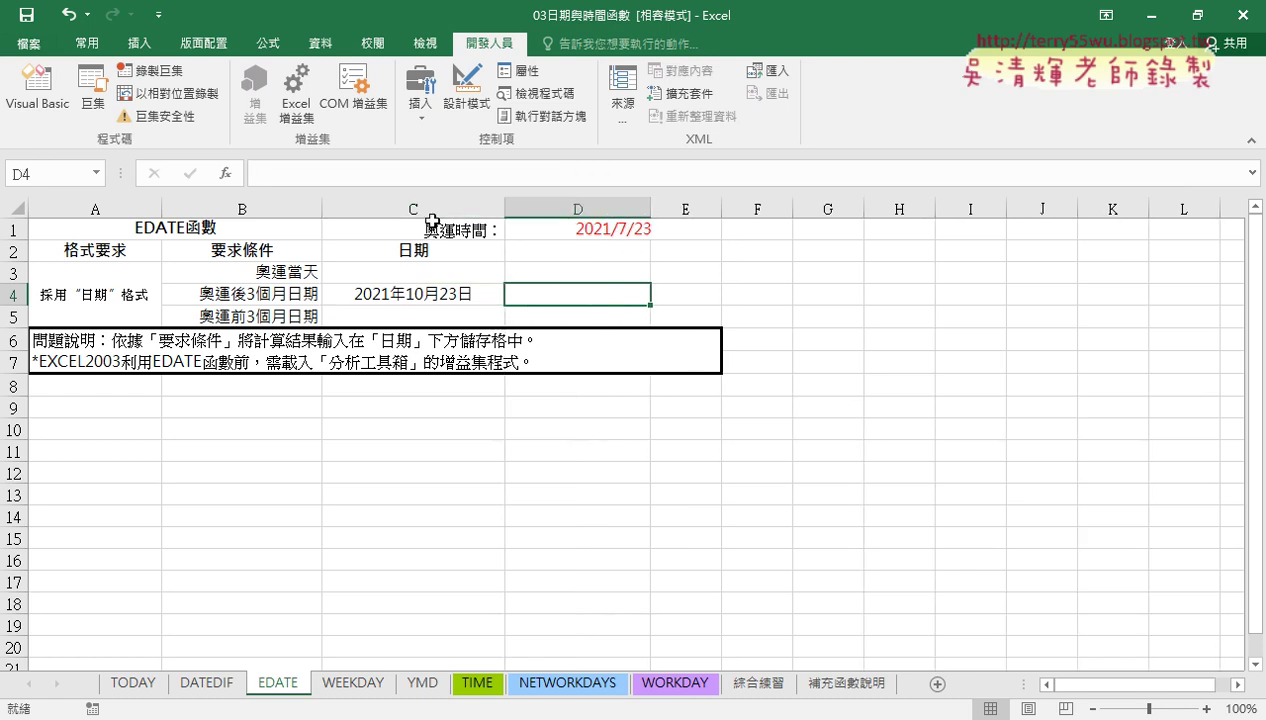
click(226, 173)
drag(595, 290, 979, 100)
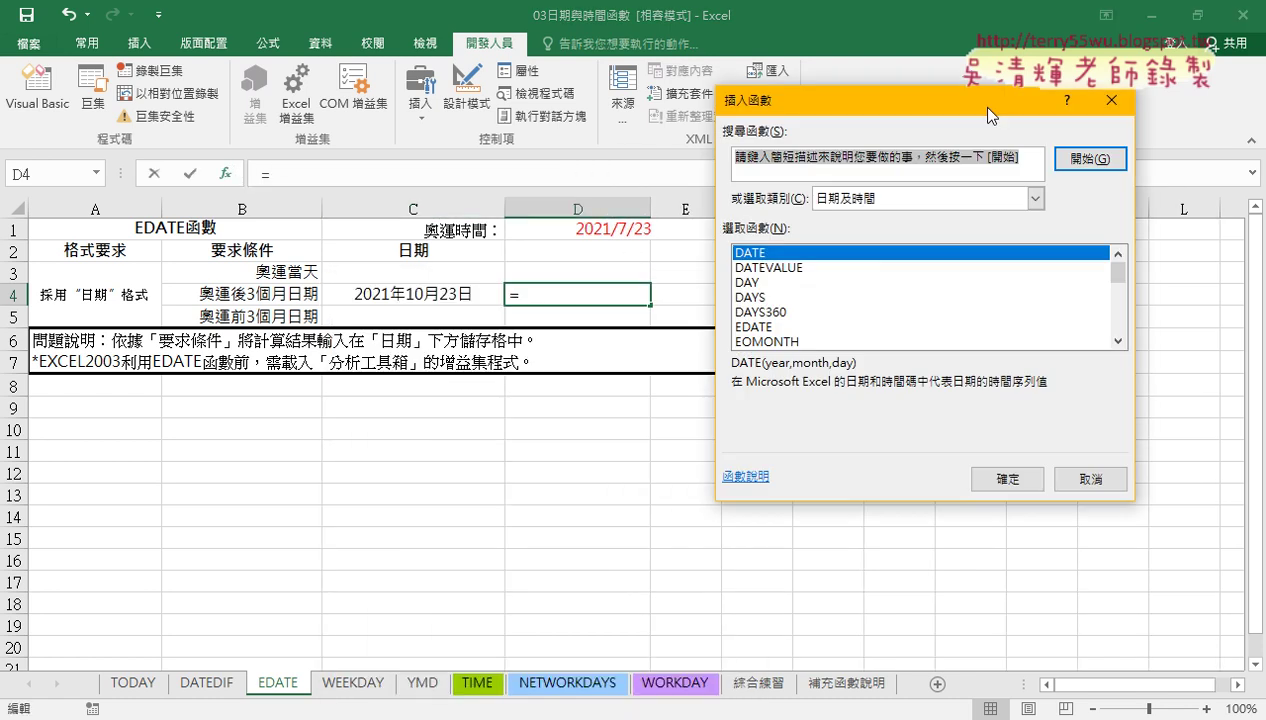
click(774, 327)
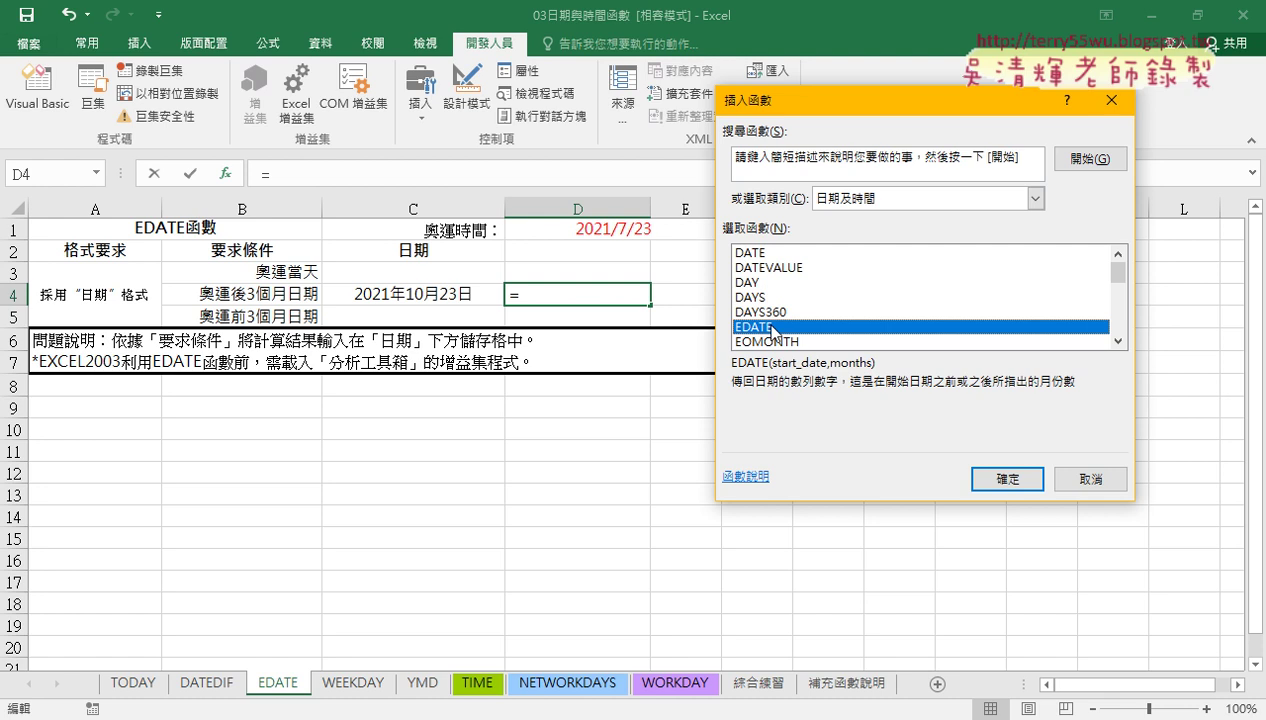
click(1007, 479)
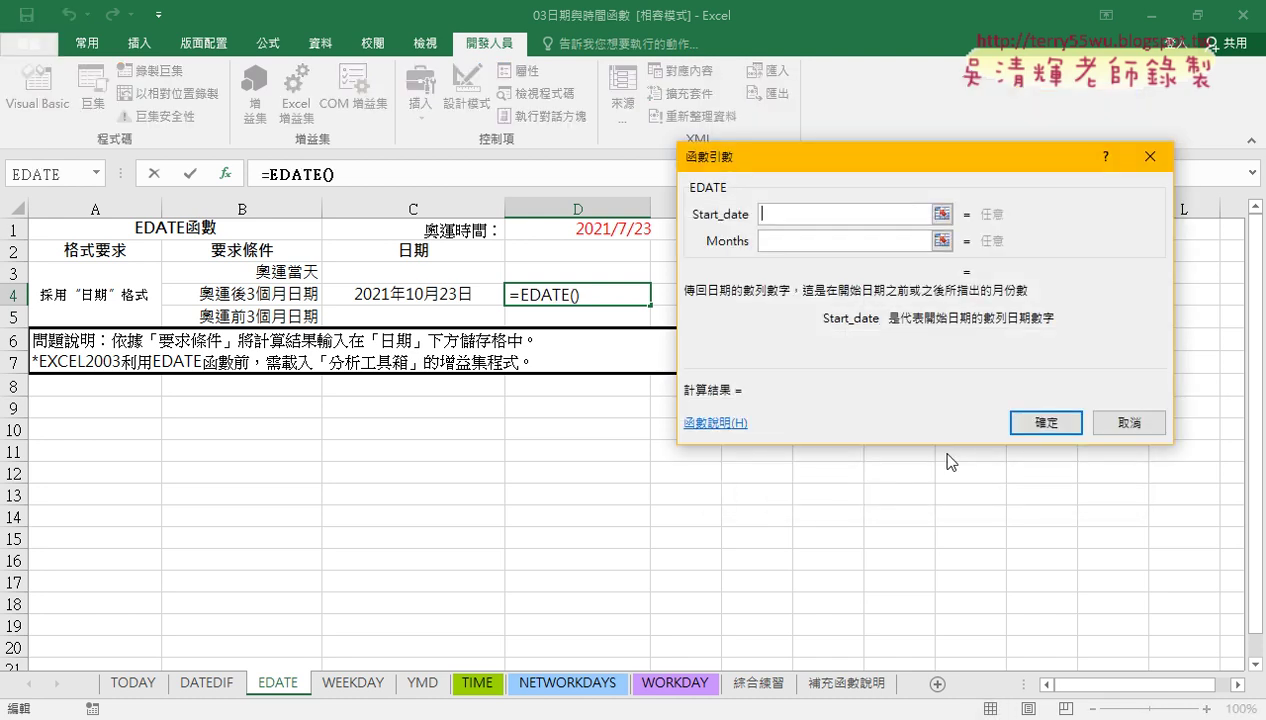
drag(818, 155, 878, 152)
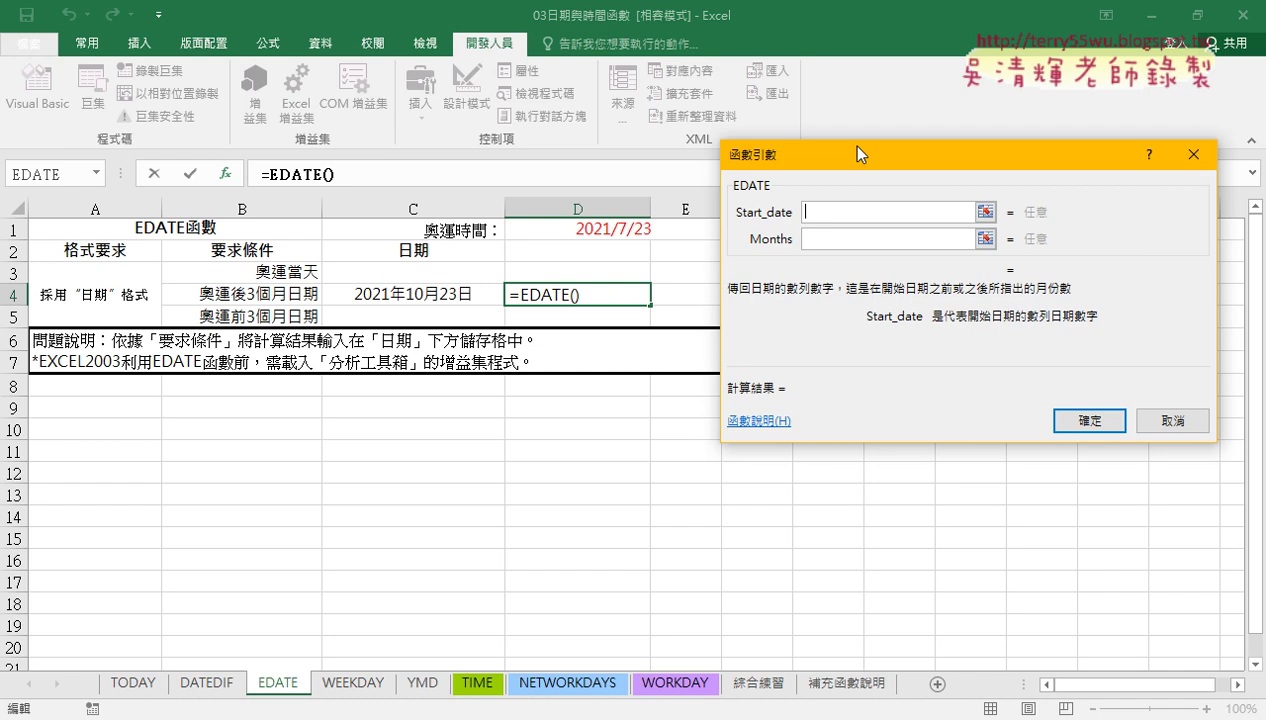
click(595, 228)
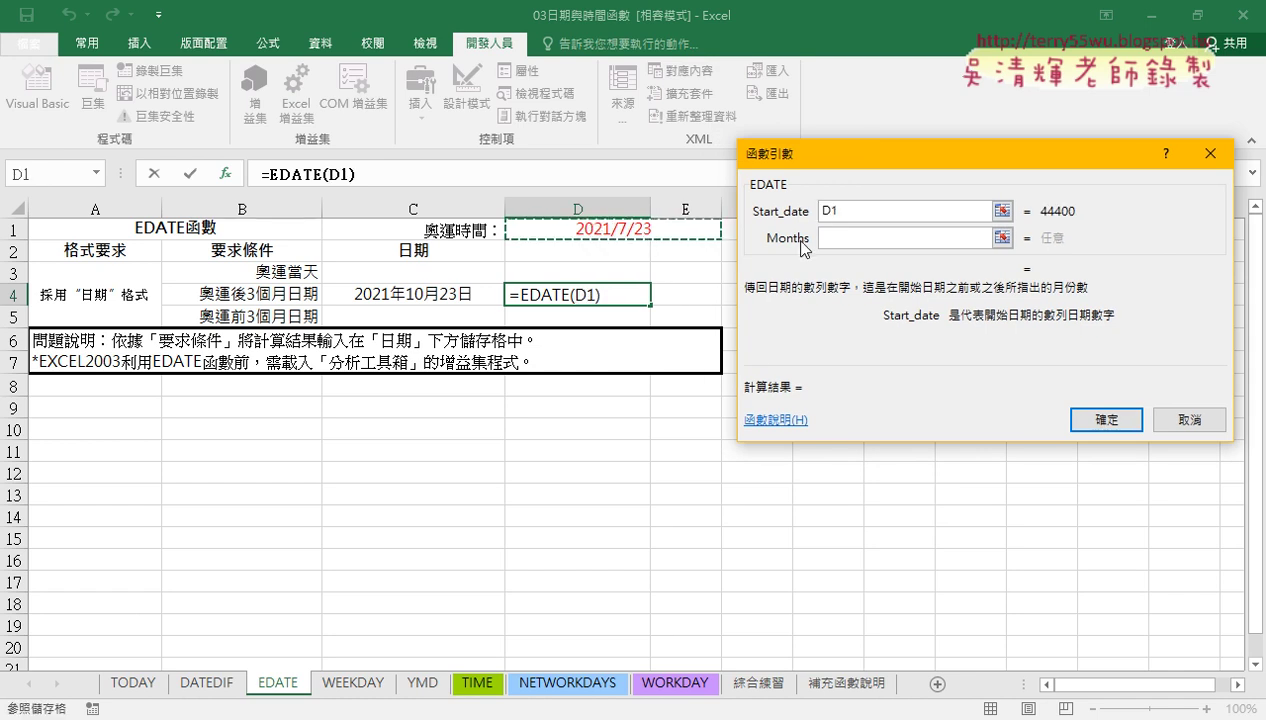
click(838, 240)
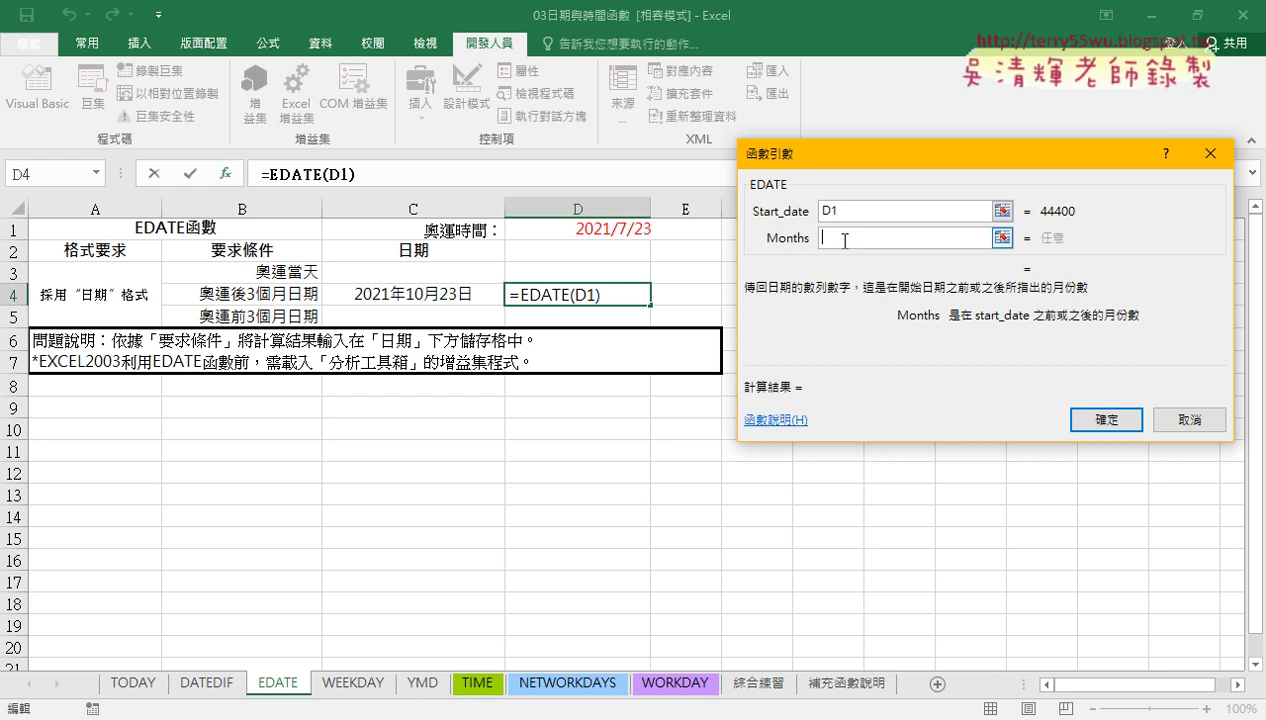
text(3)
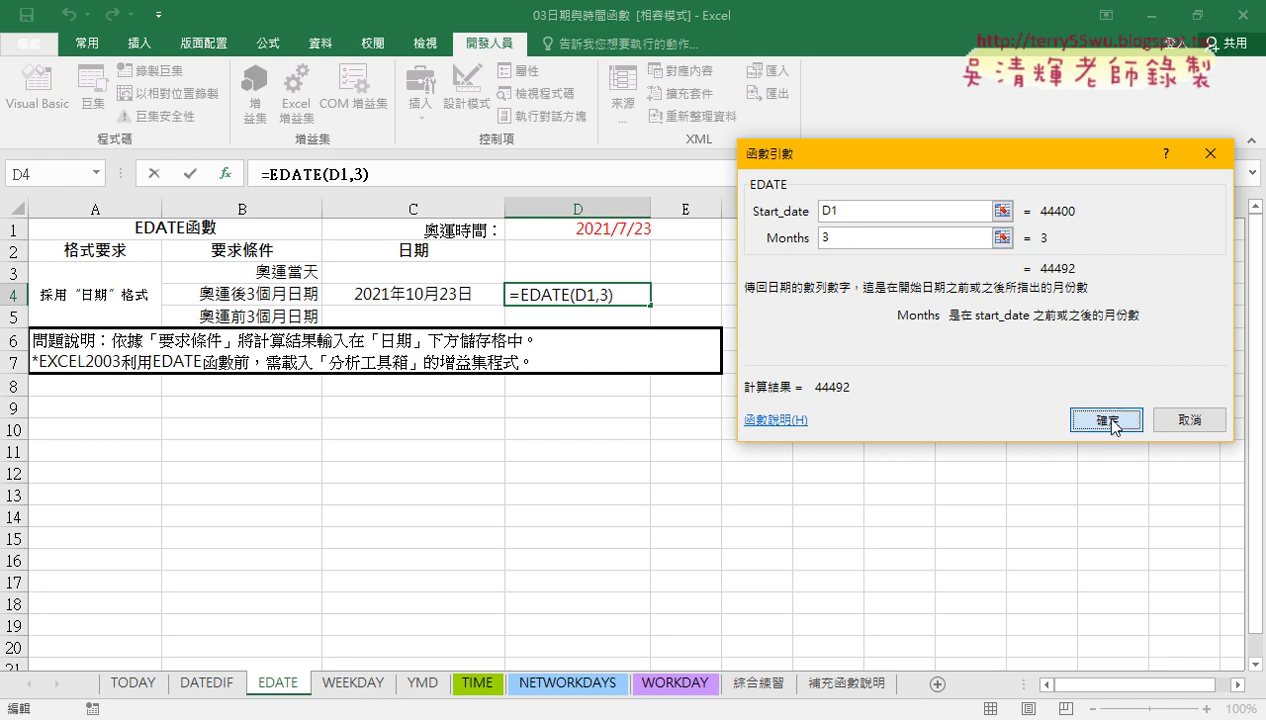
click(1106, 420)
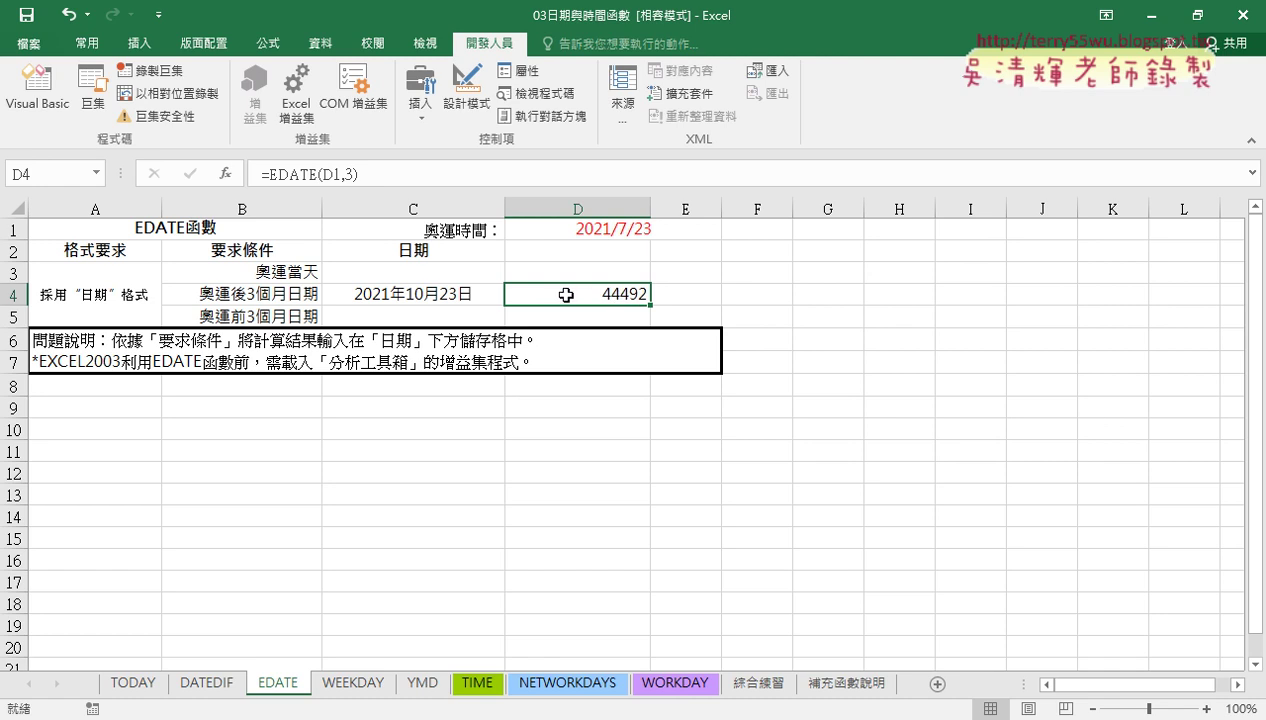
Format D4 with the 日期 category to show 2021/10/23, then reopen its EDATE arguments
right_click(576, 294)
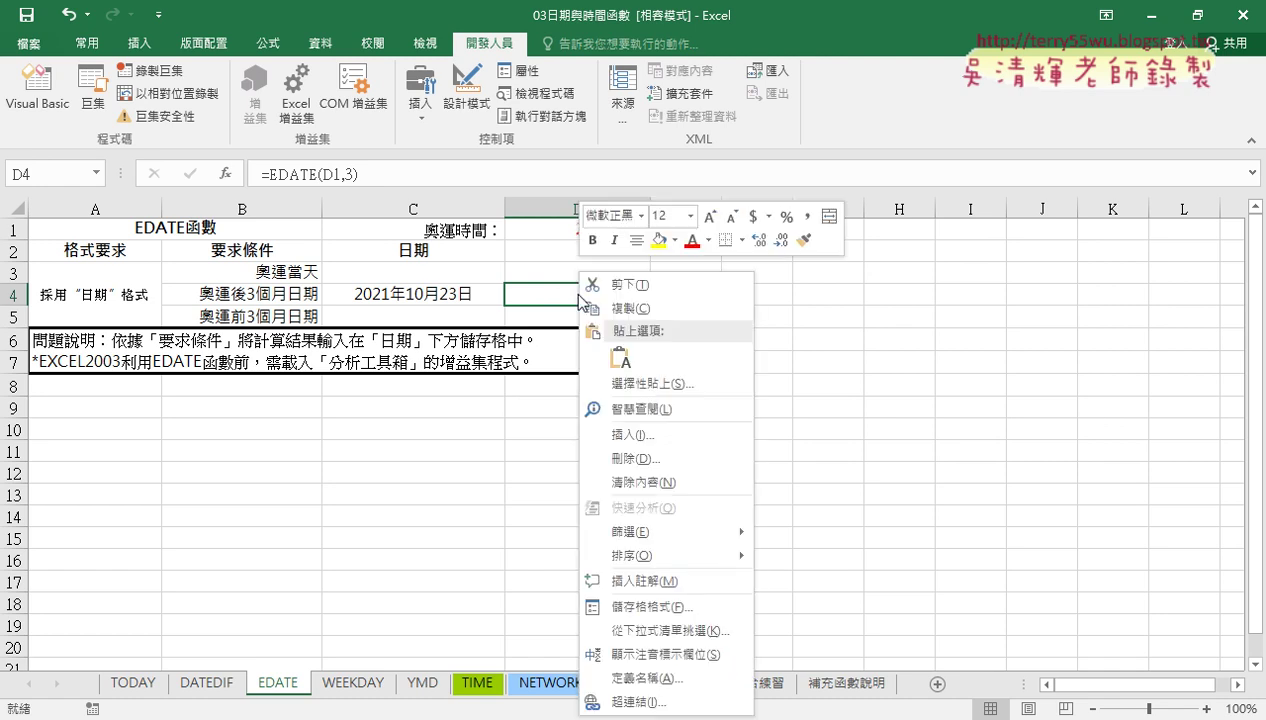
click(651, 610)
drag(652, 203, 993, 115)
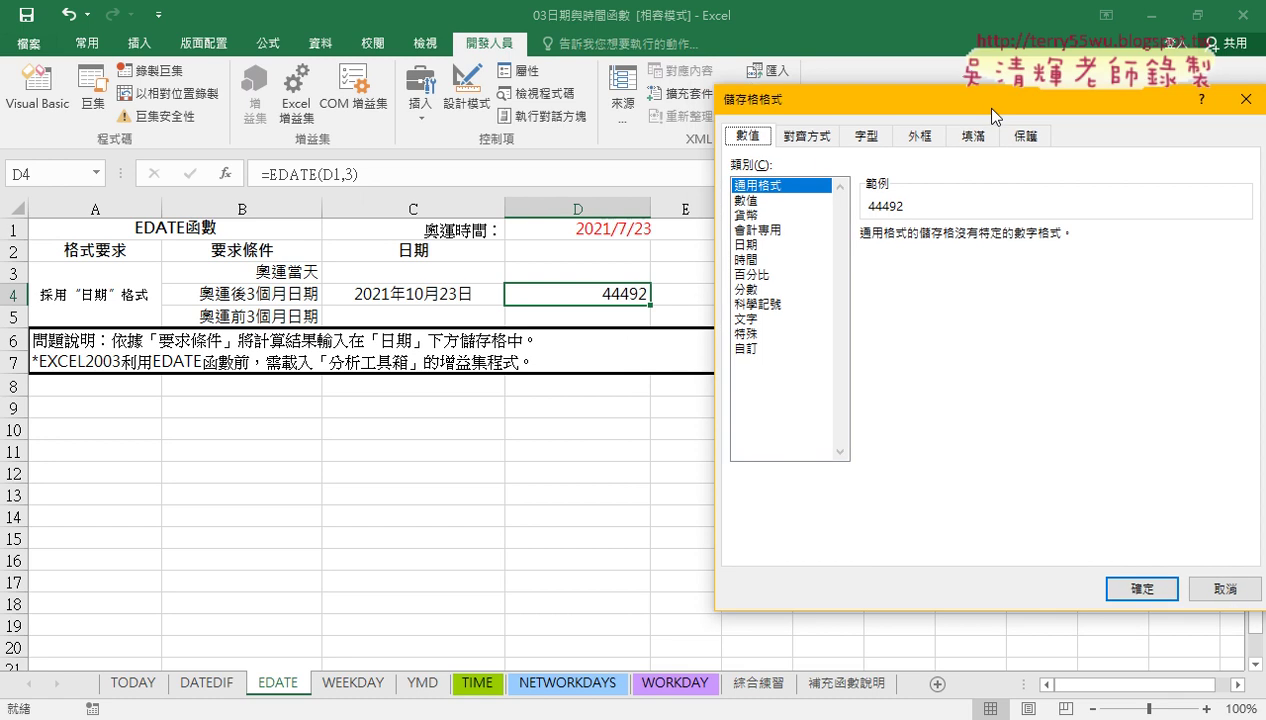
click(755, 246)
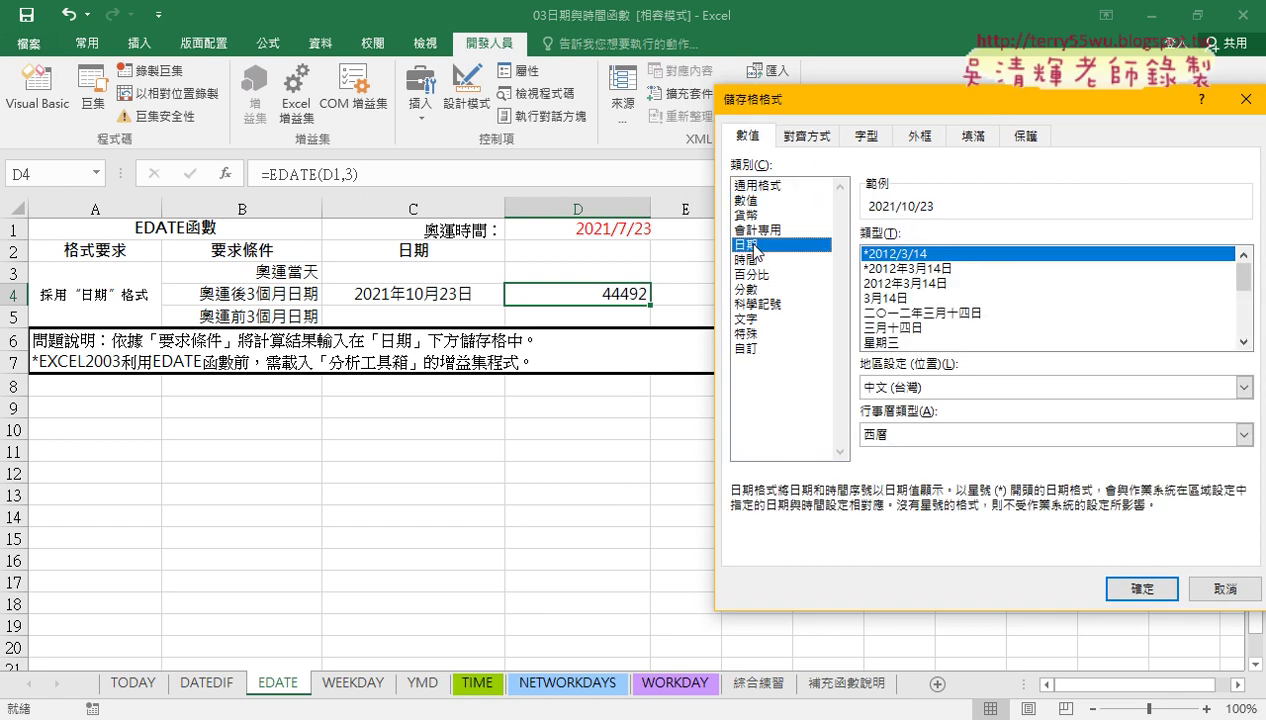
click(1122, 586)
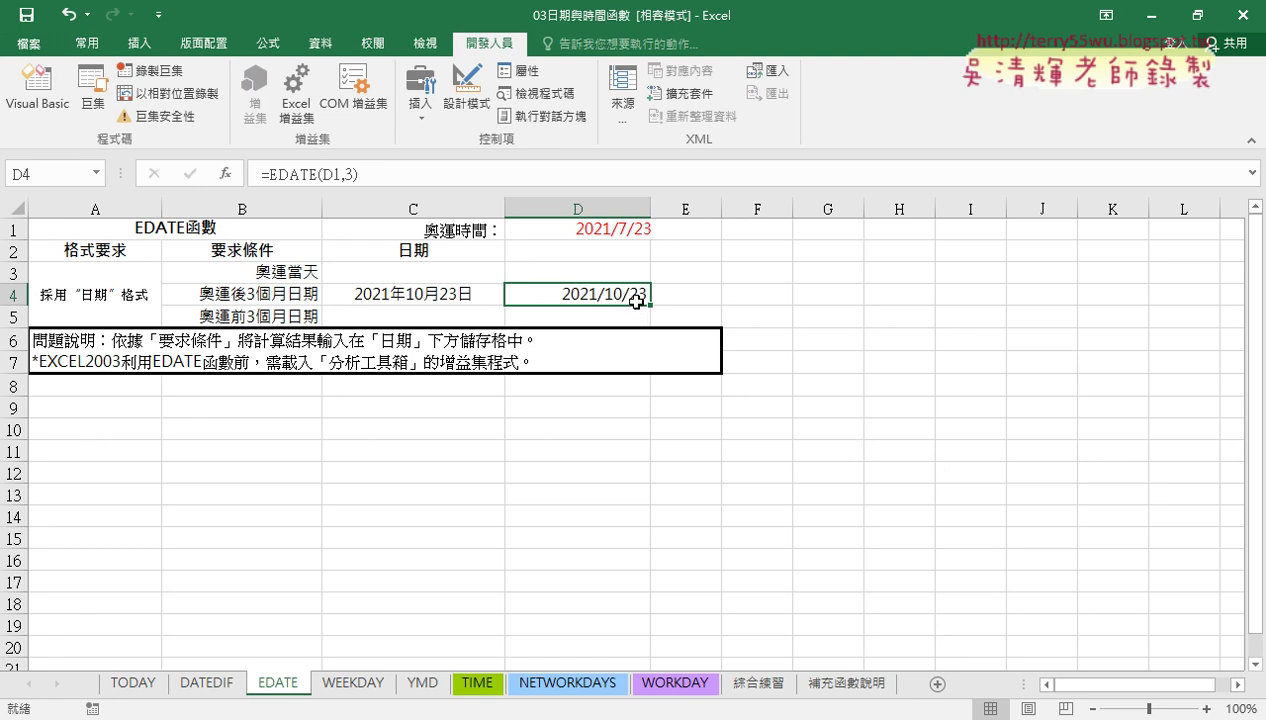
click(300, 174)
click(226, 173)
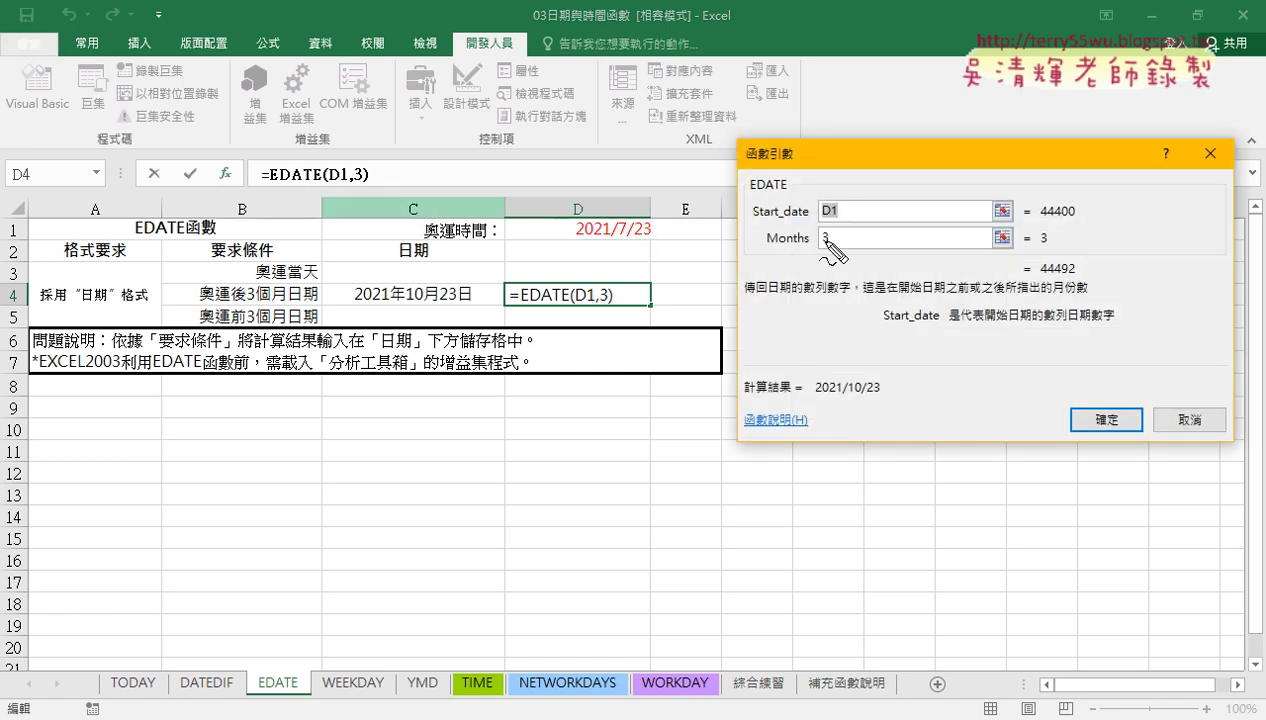
Review EDATE's Months argument and close the dialog, leaving D4 unchanged
drag(809, 246, 767, 246)
drag(785, 232, 812, 250)
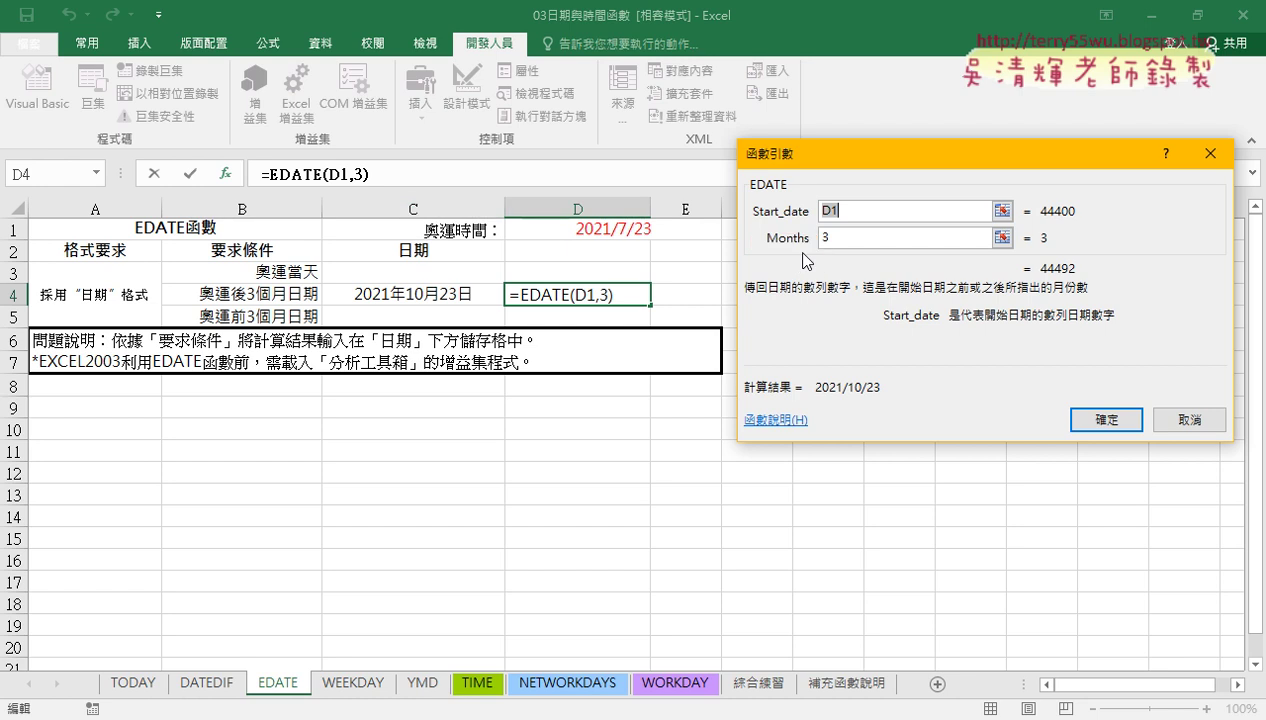
click(1107, 419)
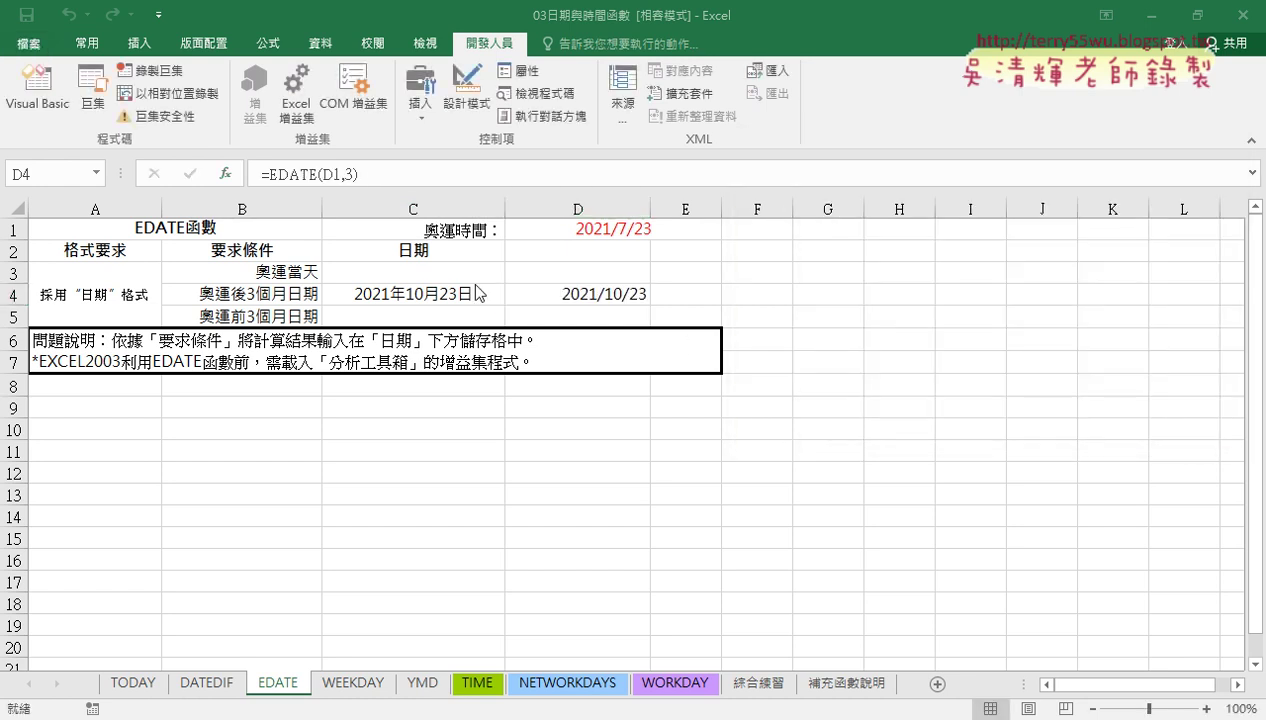
Inspect C4's DATE formula arguments, cancel without changes, and go to the 綜合練習 sheet
click(433, 290)
click(268, 175)
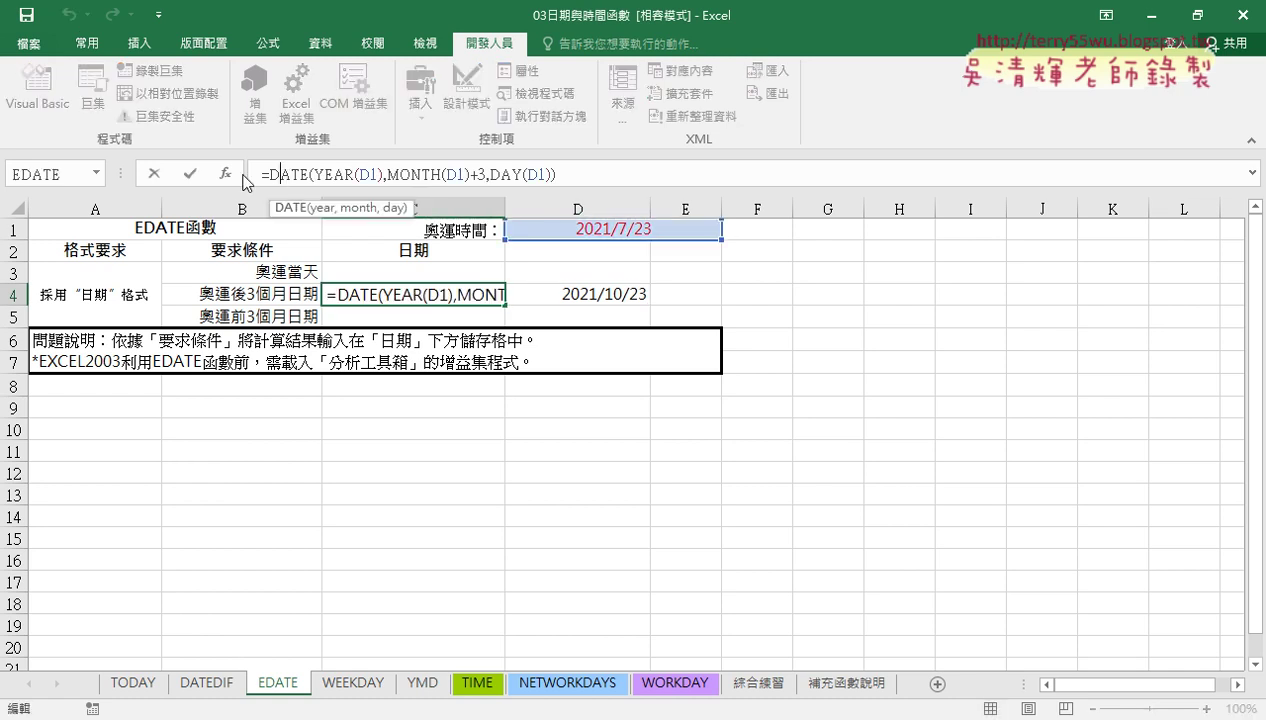
click(225, 173)
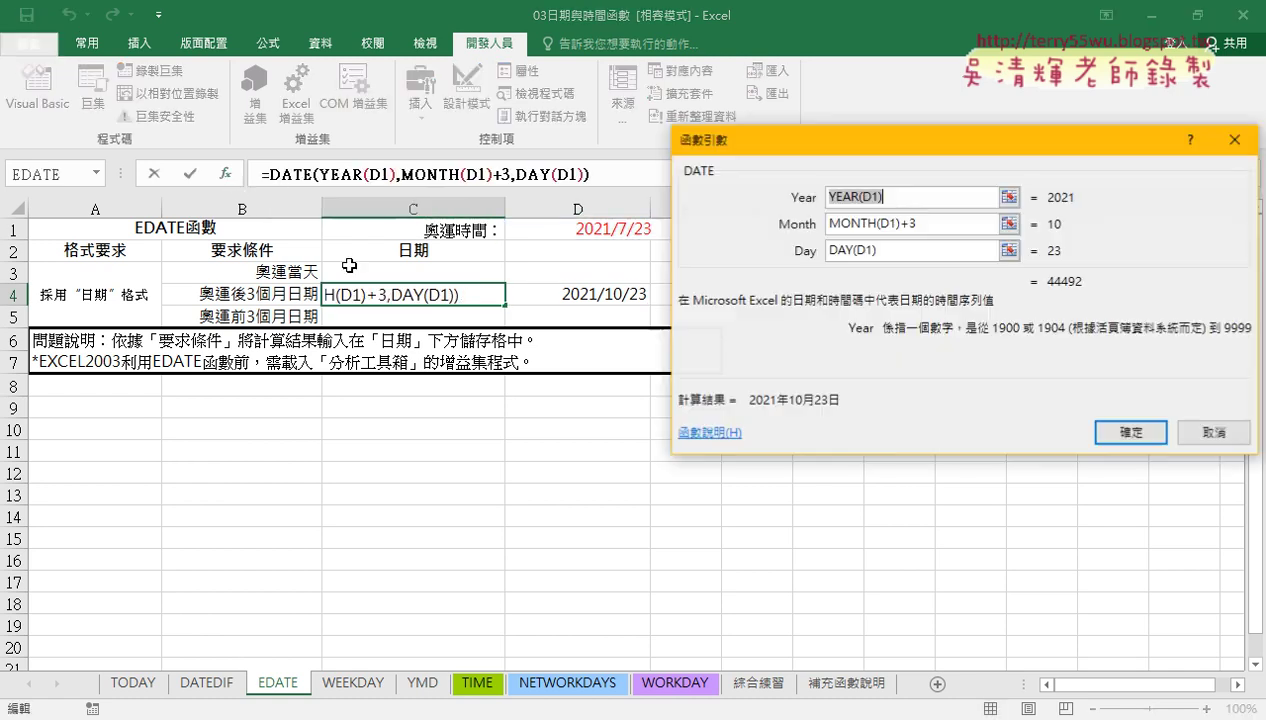
click(891, 200)
double_click(893, 198)
click(918, 199)
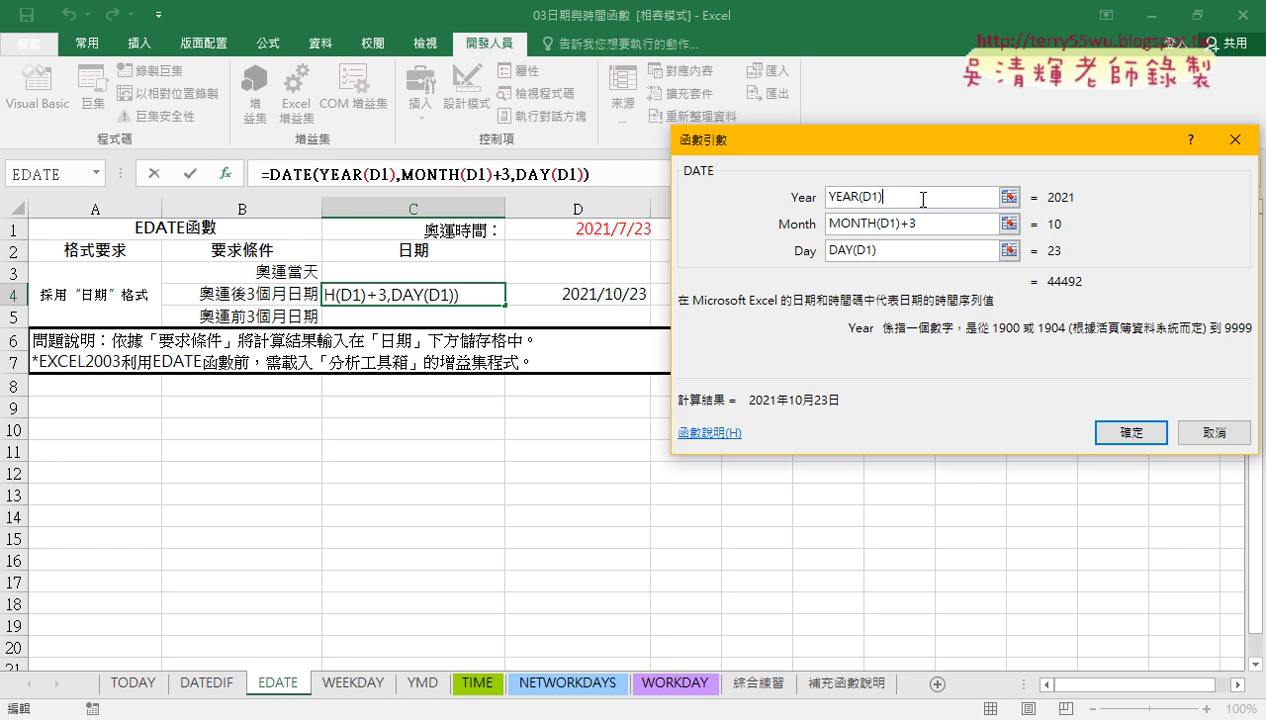
click(1197, 436)
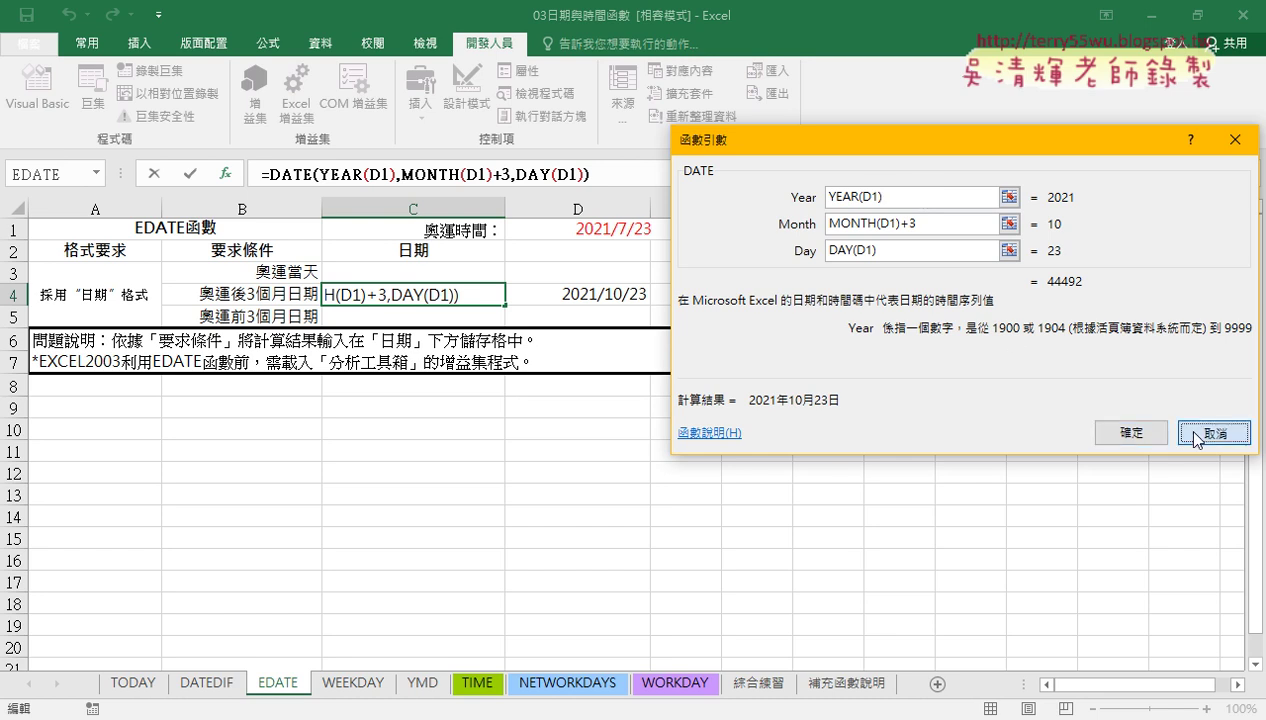
click(766, 684)
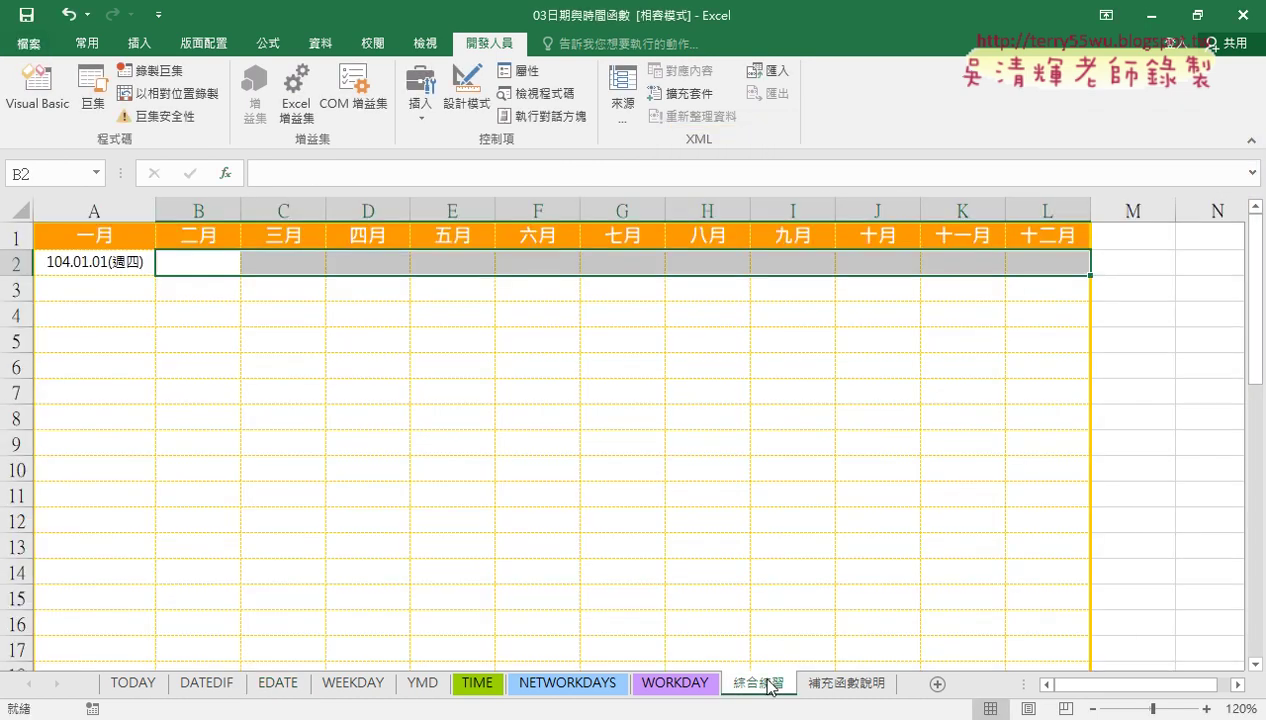
Enter =EDATE(A2,1) in B2 so it shows 104.02.01(週日)
click(193, 265)
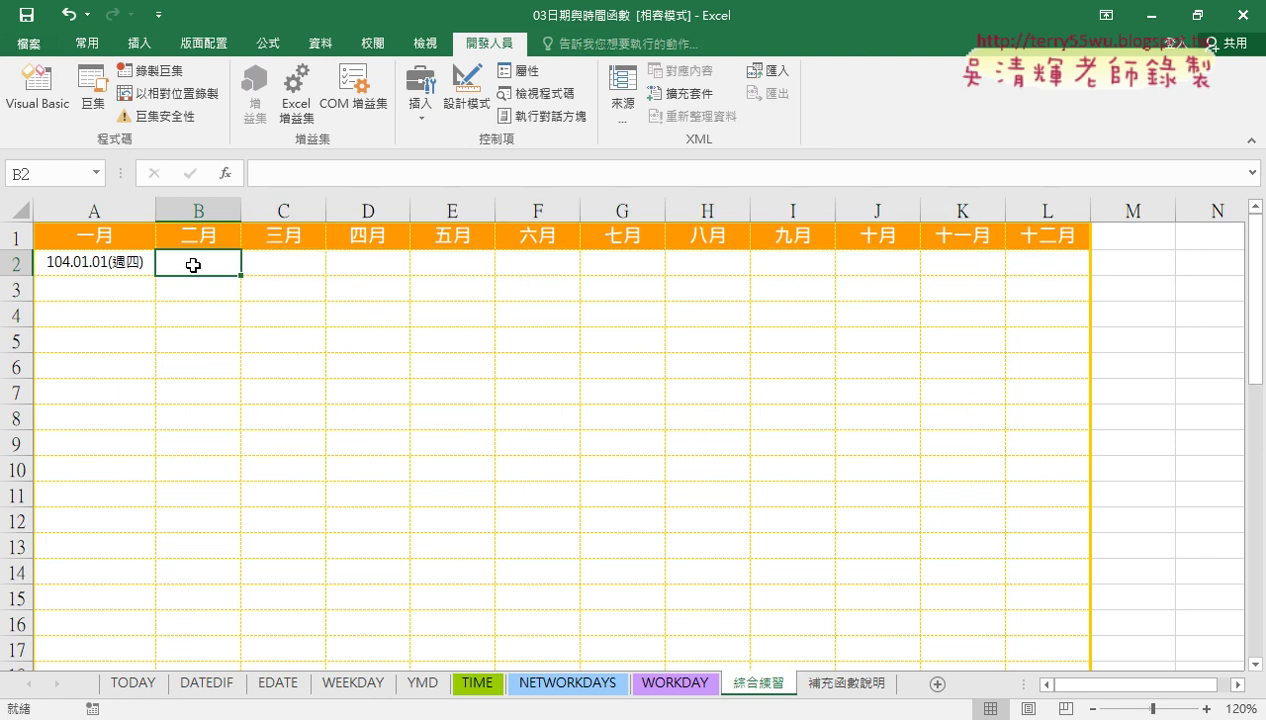
click(89, 265)
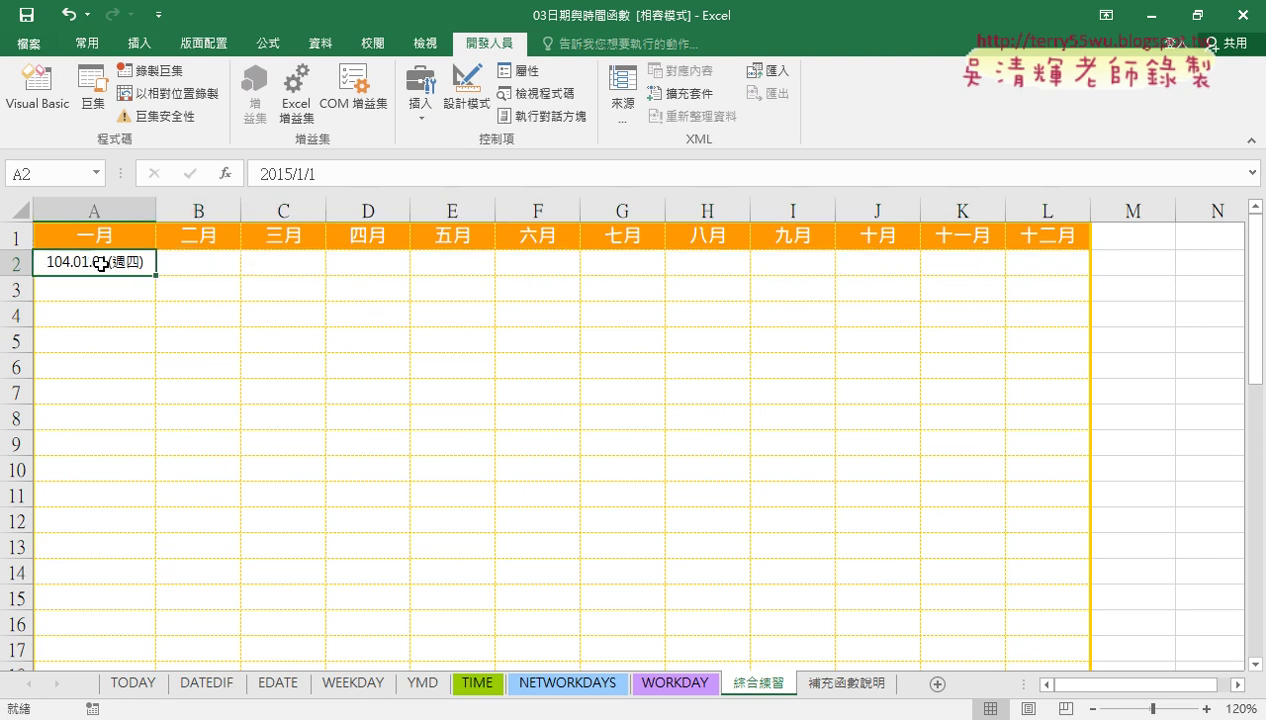
drag(215, 265, 1059, 267)
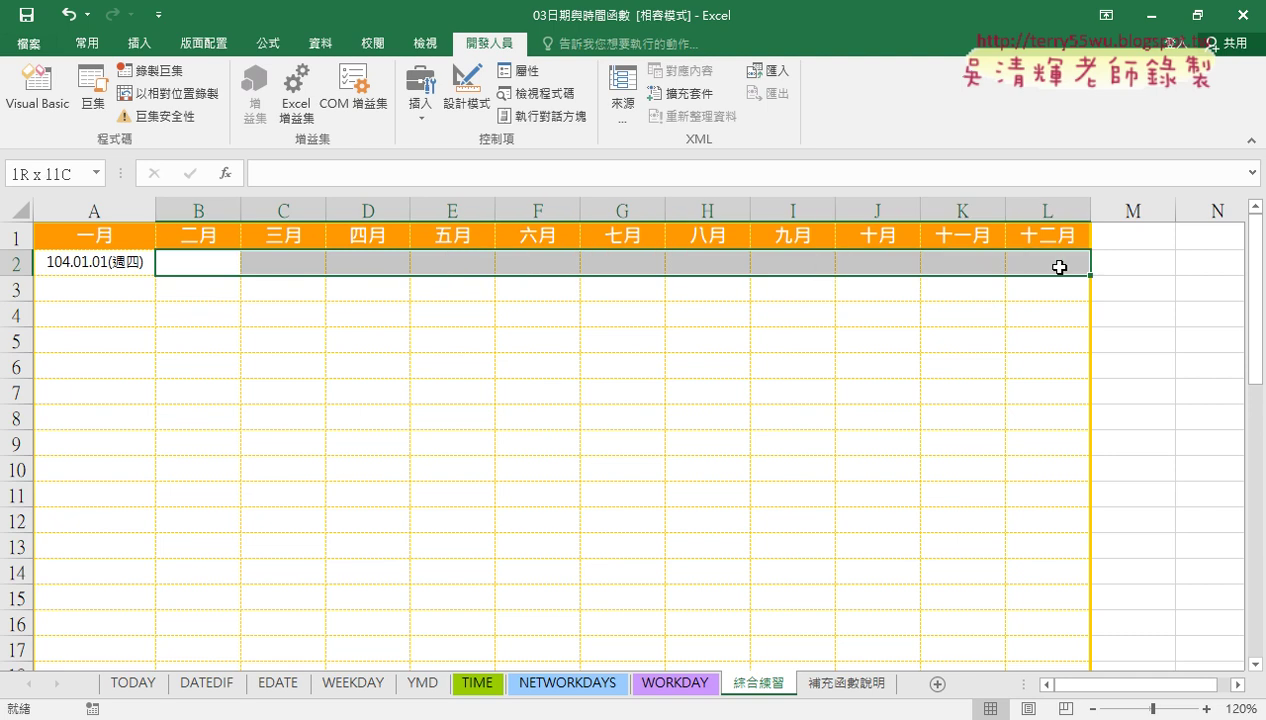
click(186, 258)
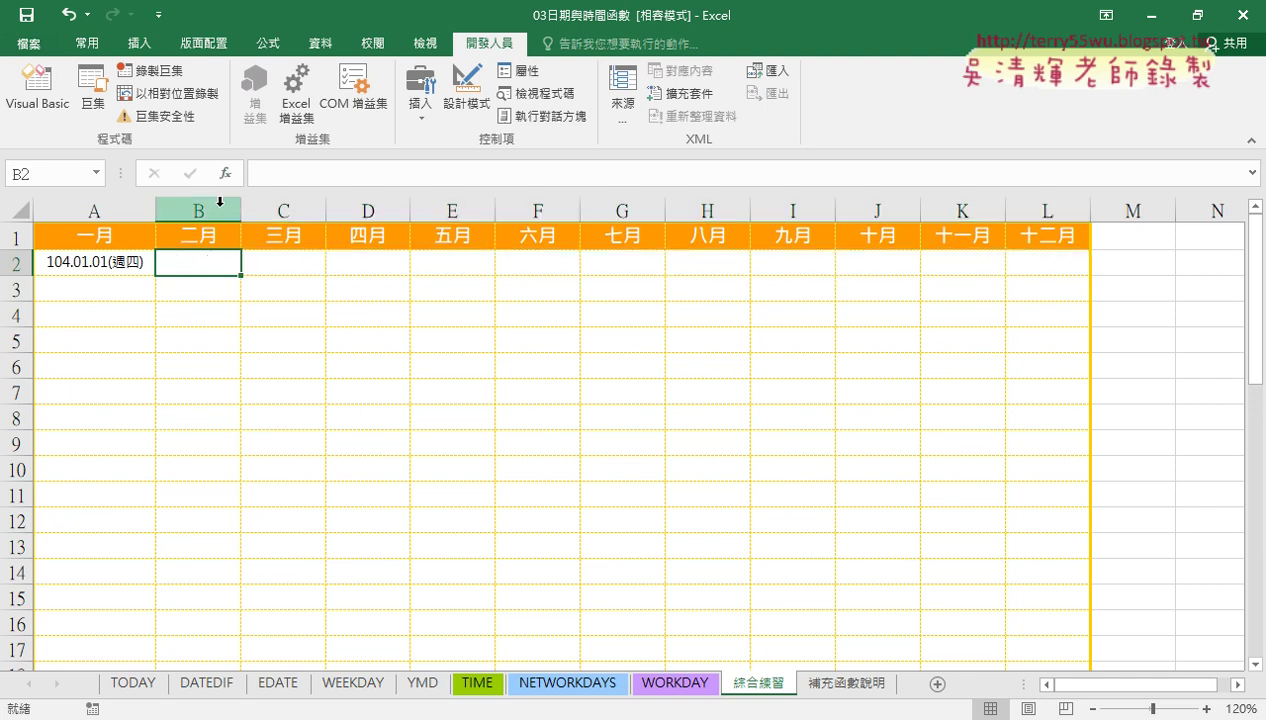
click(225, 173)
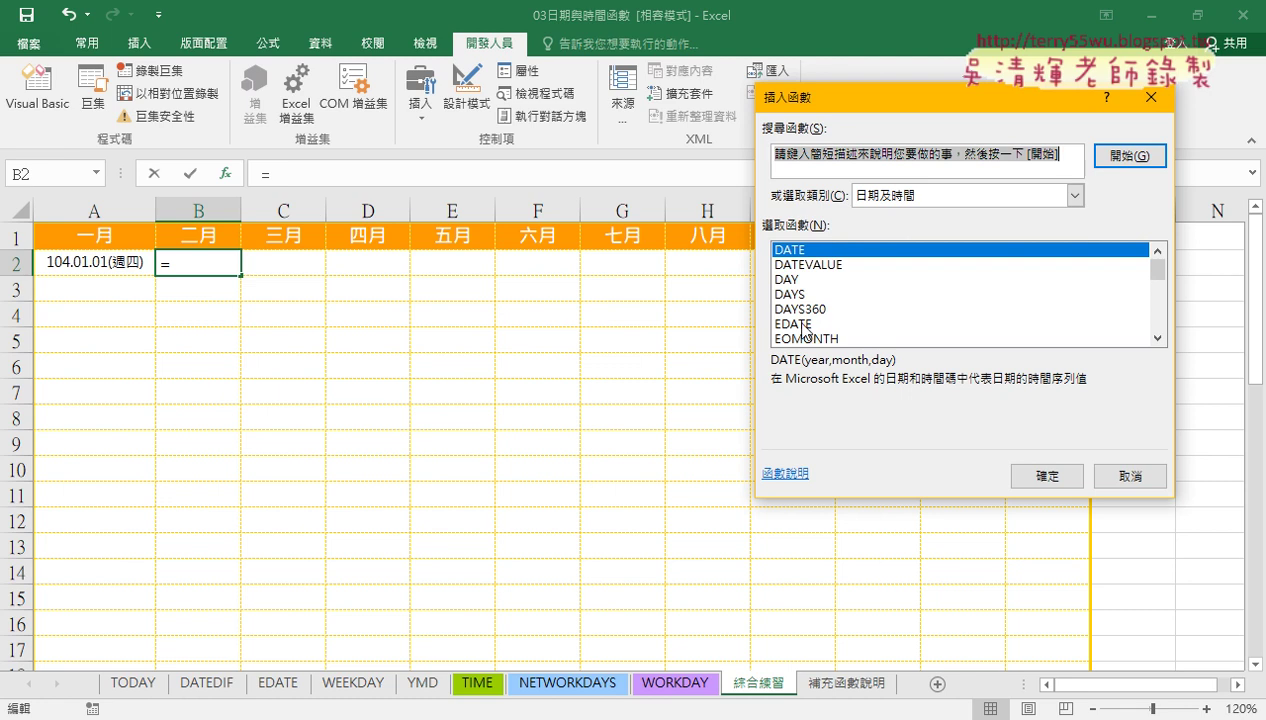
double_click(794, 323)
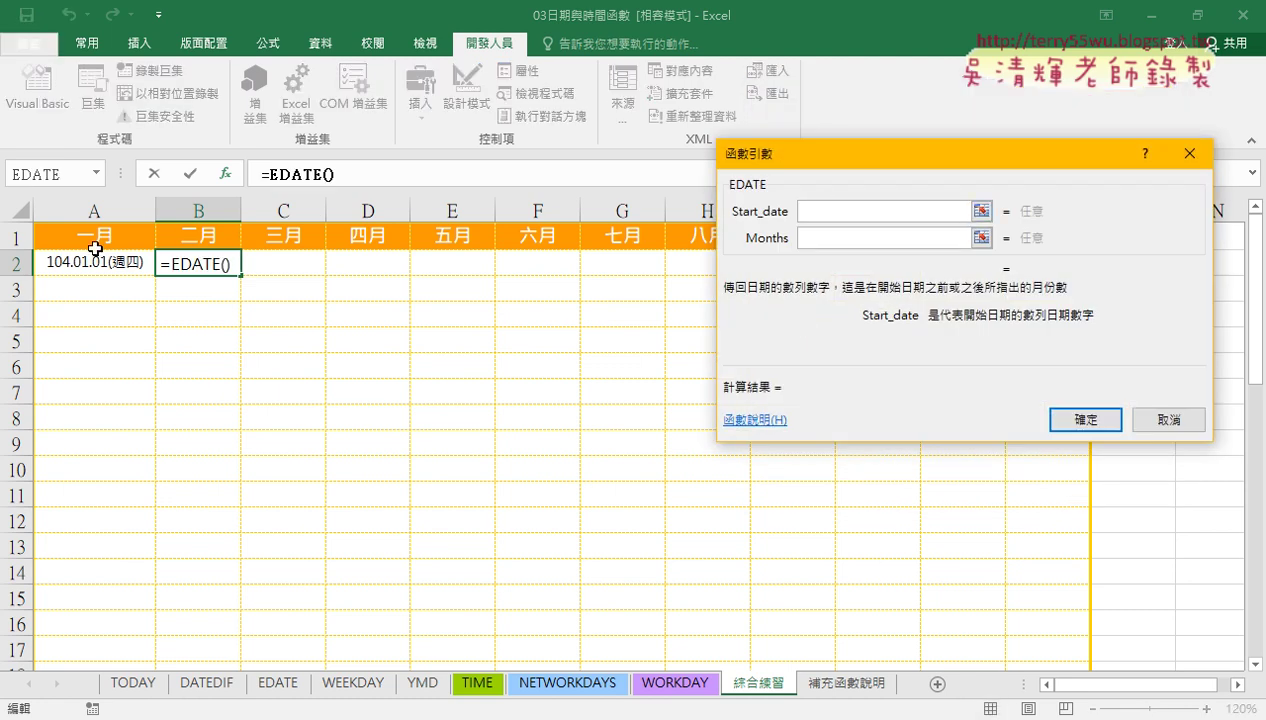
click(90, 260)
click(825, 238)
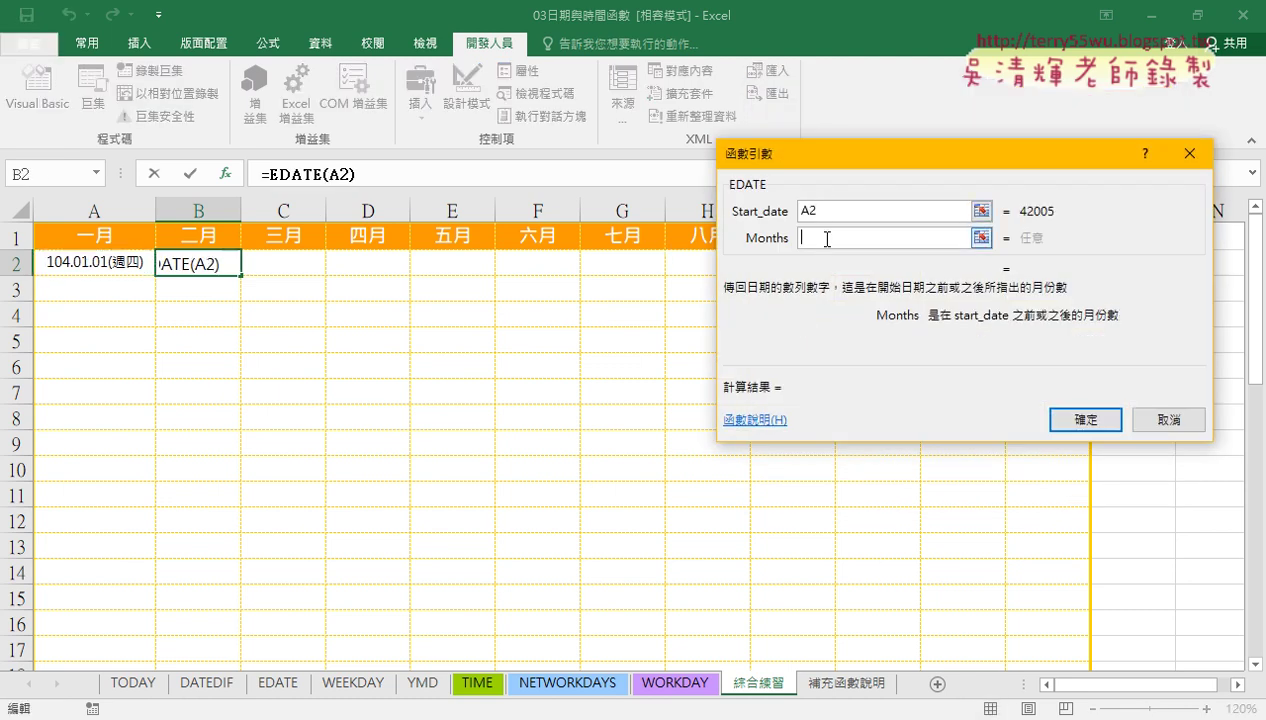
text(1)
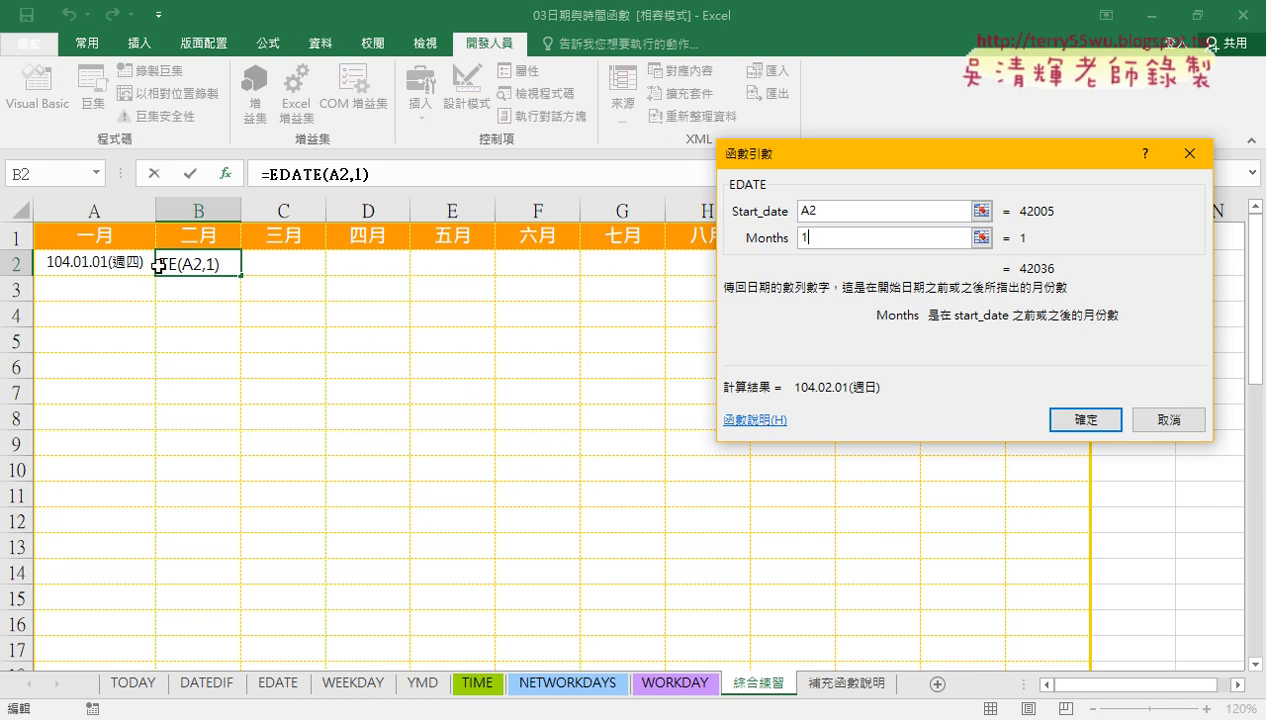
click(1087, 419)
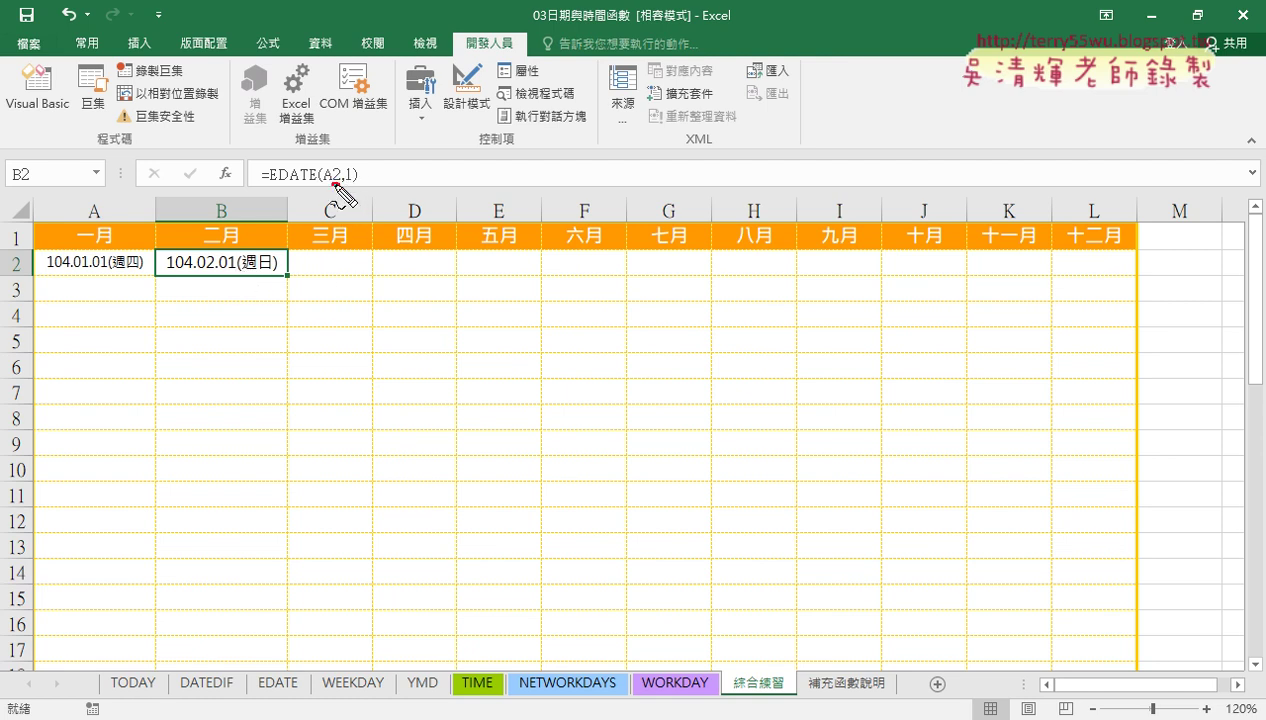
Copy B2's EDATE formula across row 2 through L2
drag(336, 185, 322, 185)
mouse_move(292, 270)
mouse_down()
mouse_move(282, 288)
mouse_move(370, 284)
mouse_move(364, 293)
mouse_up()
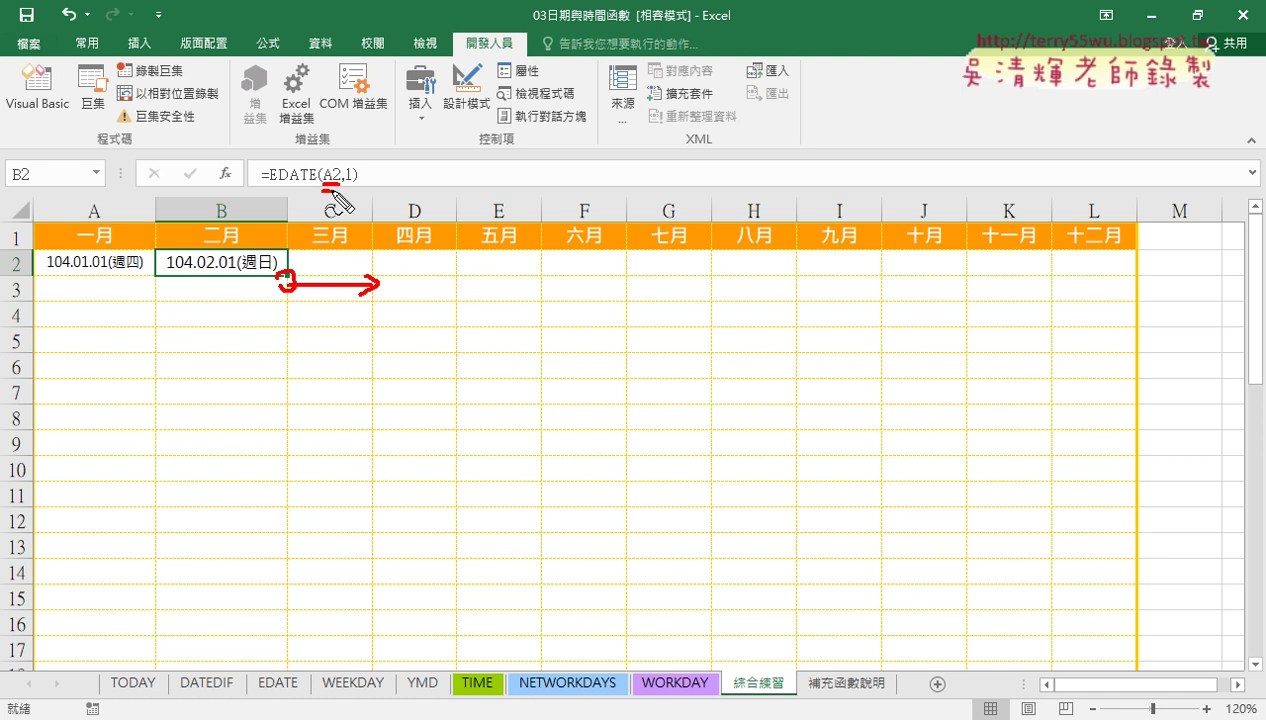
mouse_move(218, 254)
mouse_down()
mouse_move(113, 240)
mouse_move(108, 250)
mouse_up()
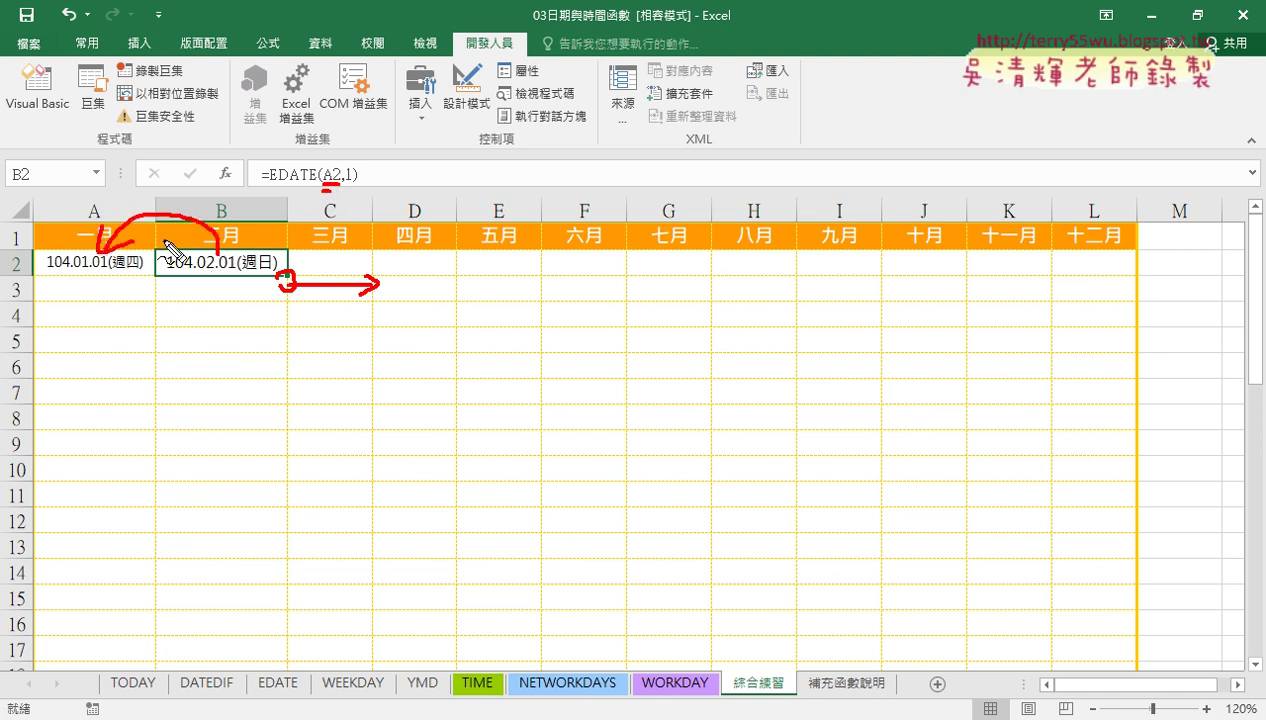
mouse_move(355, 240)
mouse_down()
mouse_move(245, 258)
mouse_move(265, 252)
mouse_up()
drag(418, 244, 352, 244)
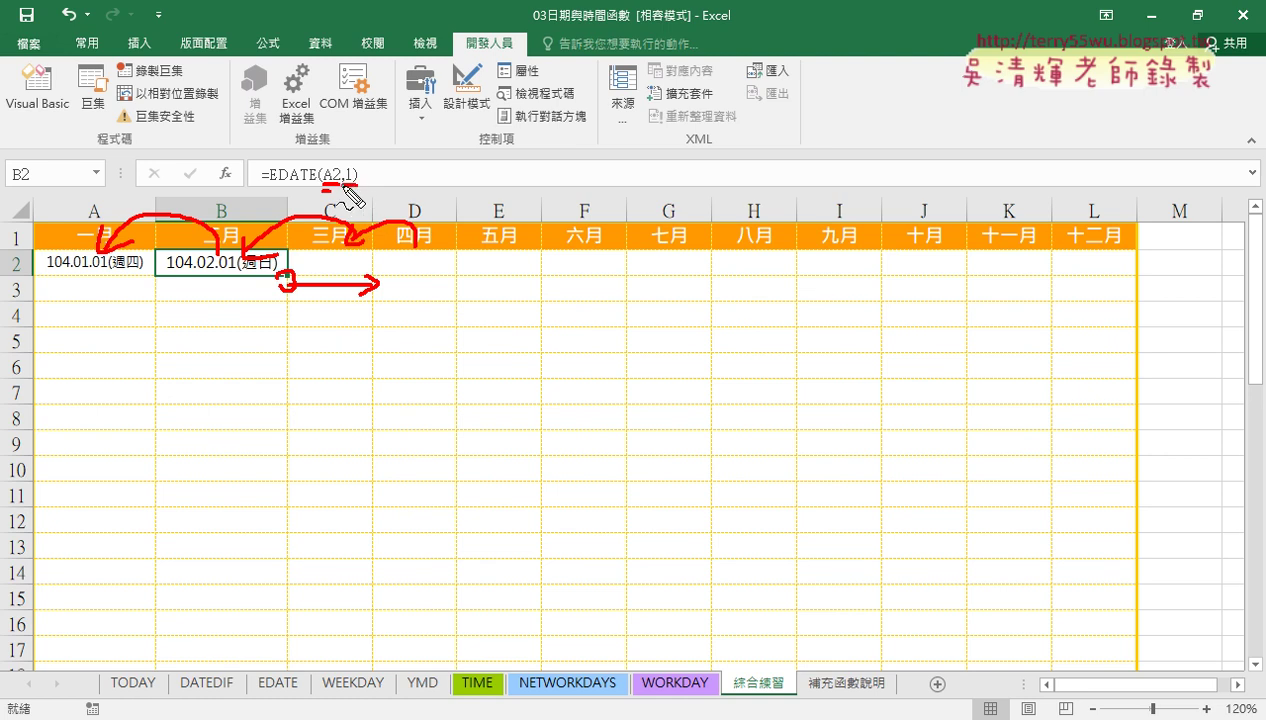
key(Escape)
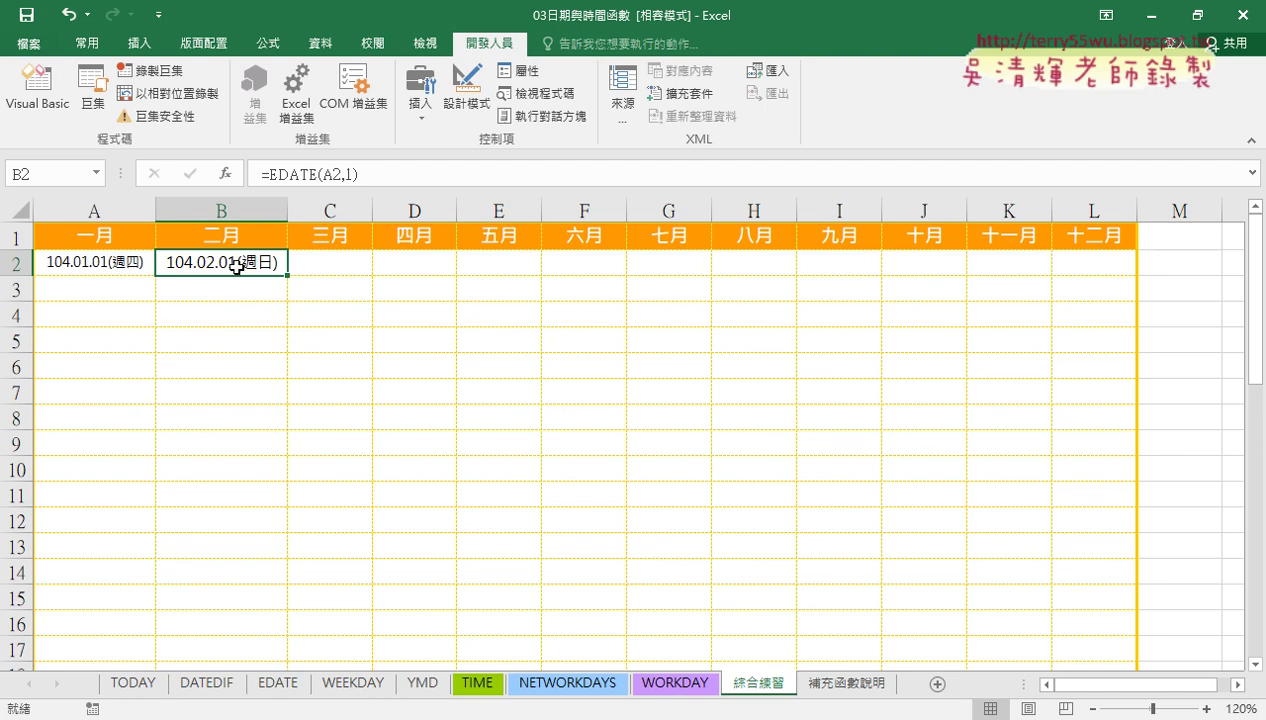
drag(288, 274, 1133, 276)
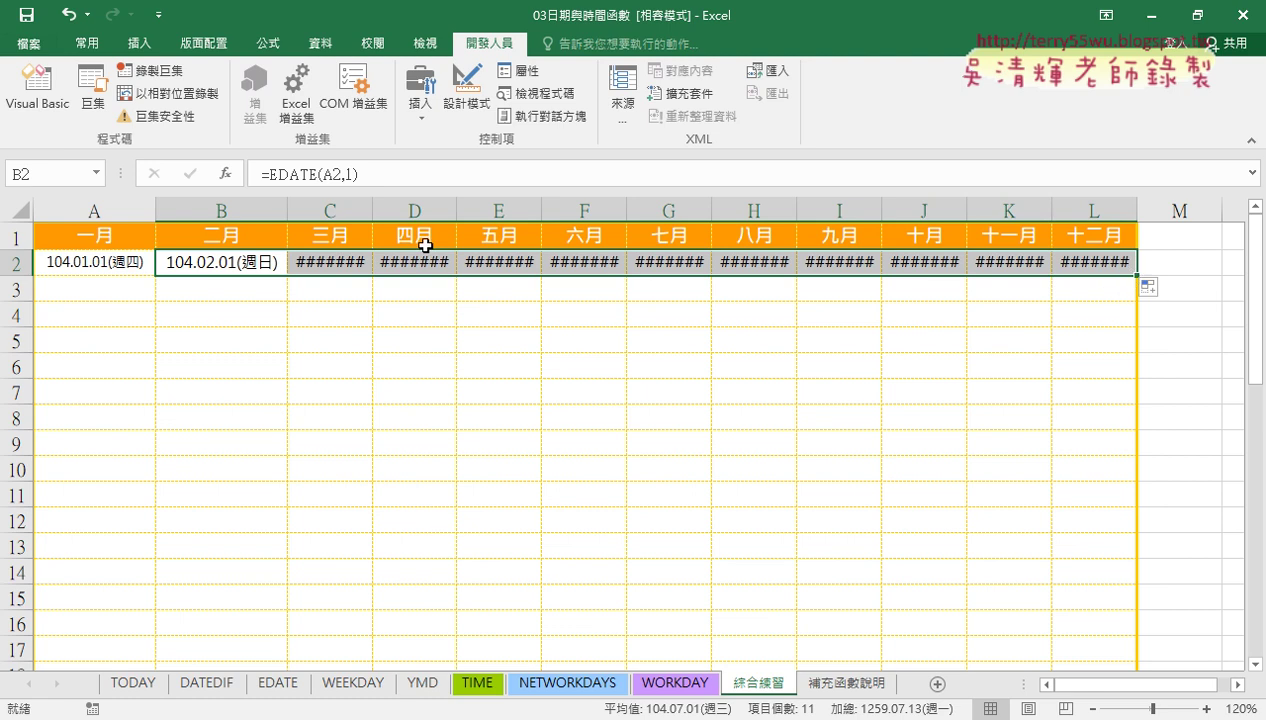
AutoFit columns C through L to the dates and zoom the sheet to 100%
drag(328, 207, 1079, 204)
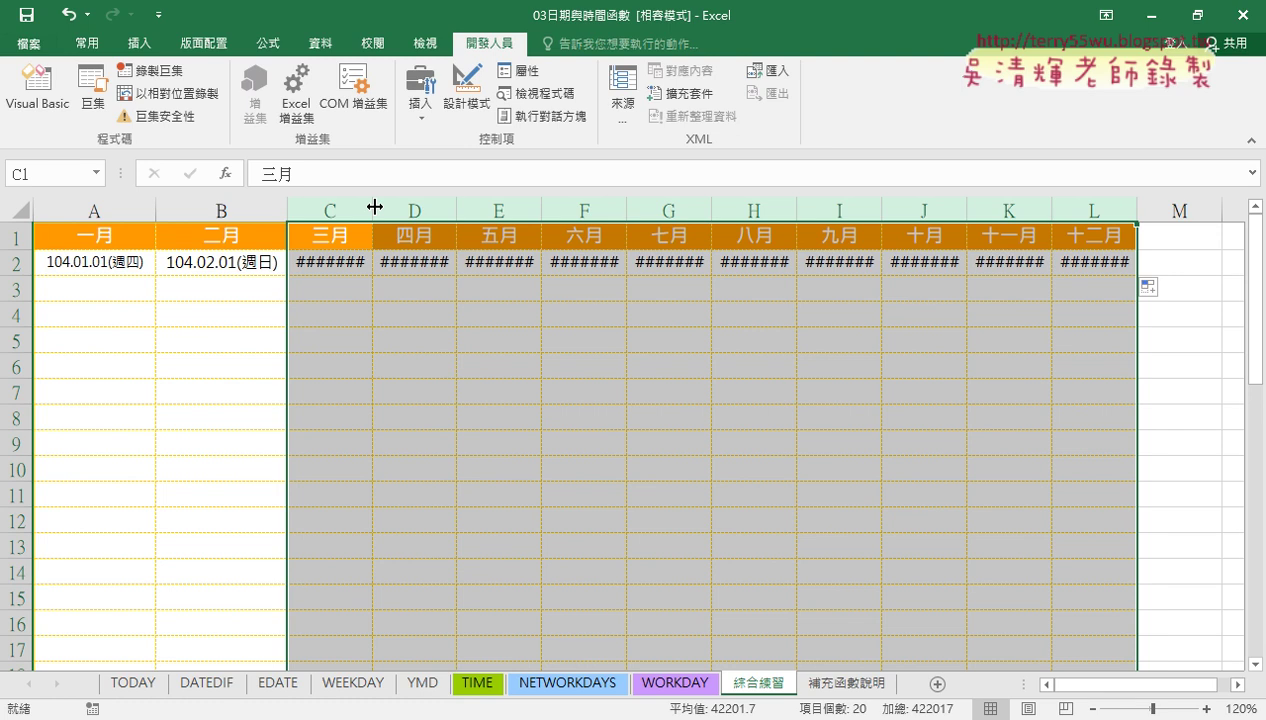
double_click(374, 207)
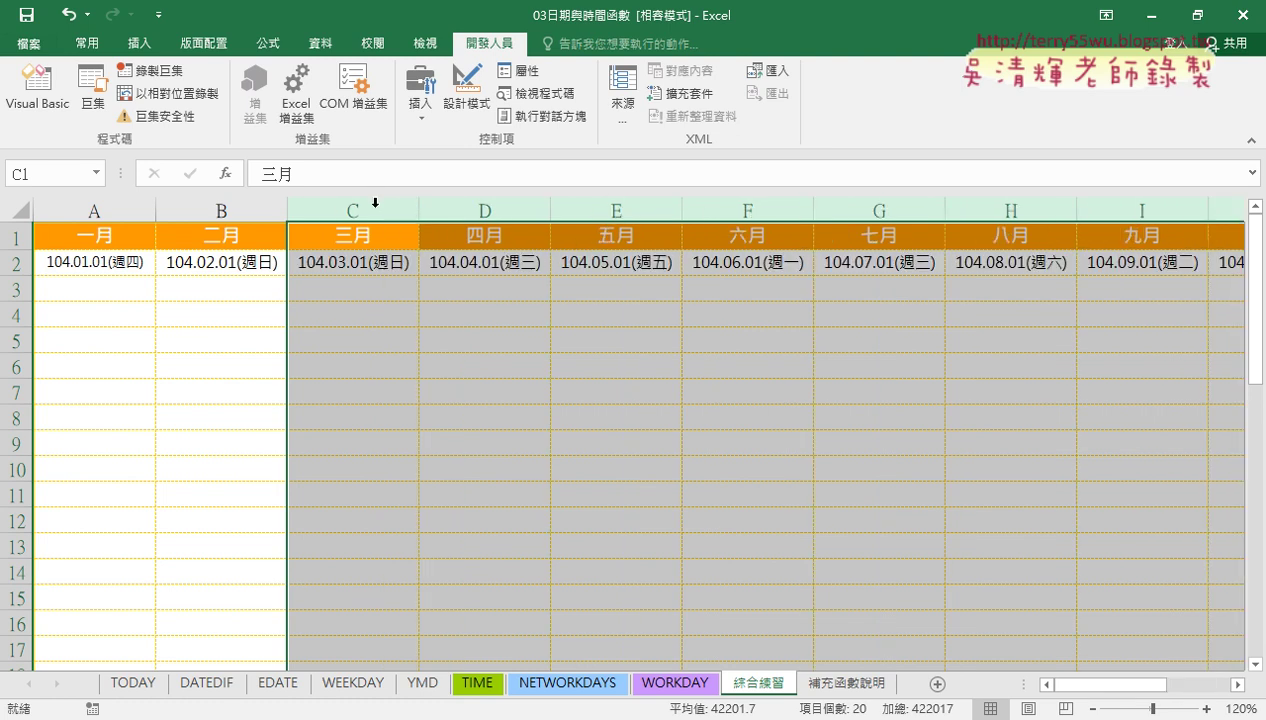
click(1095, 709)
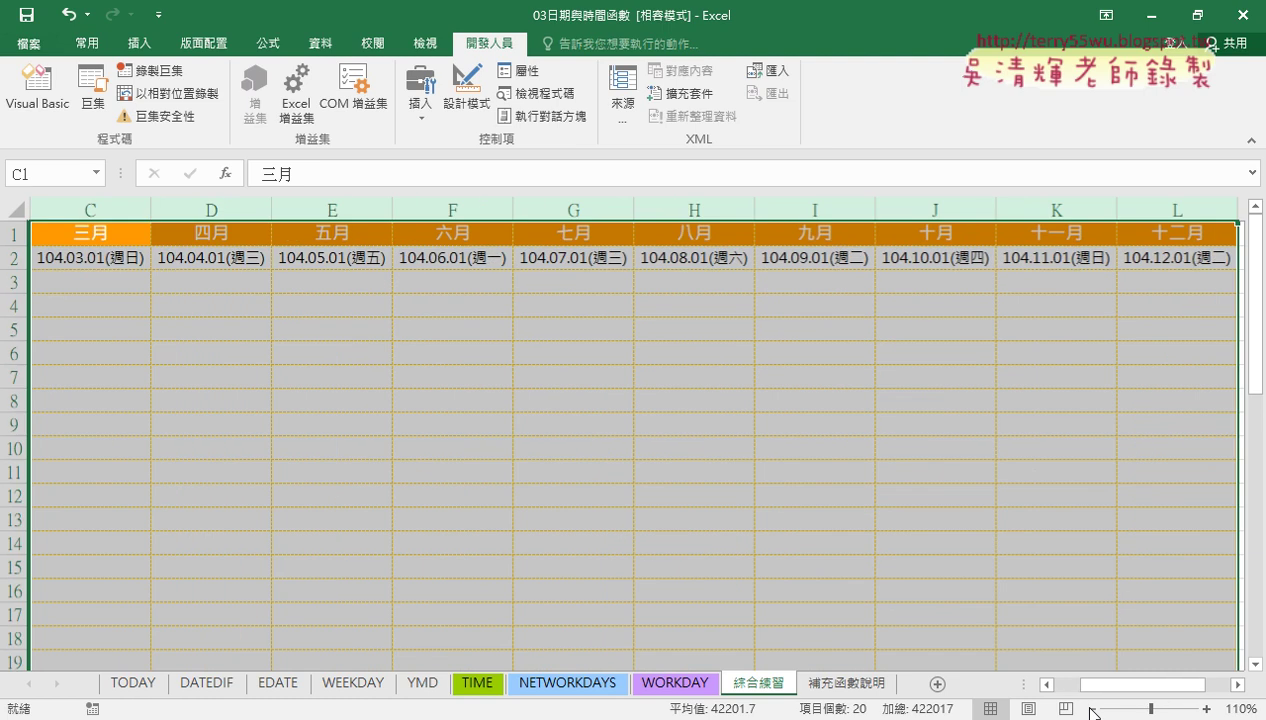
click(1093, 709)
drag(1120, 686, 1075, 692)
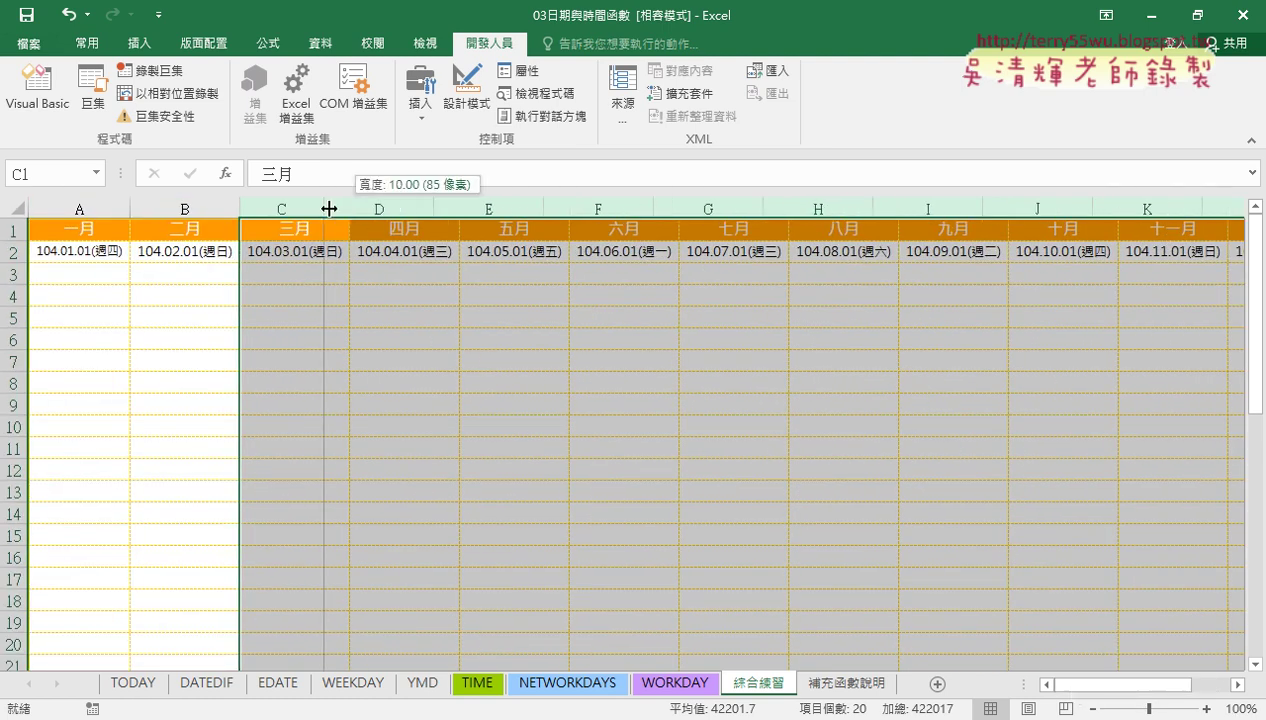
drag(355, 208, 323, 208)
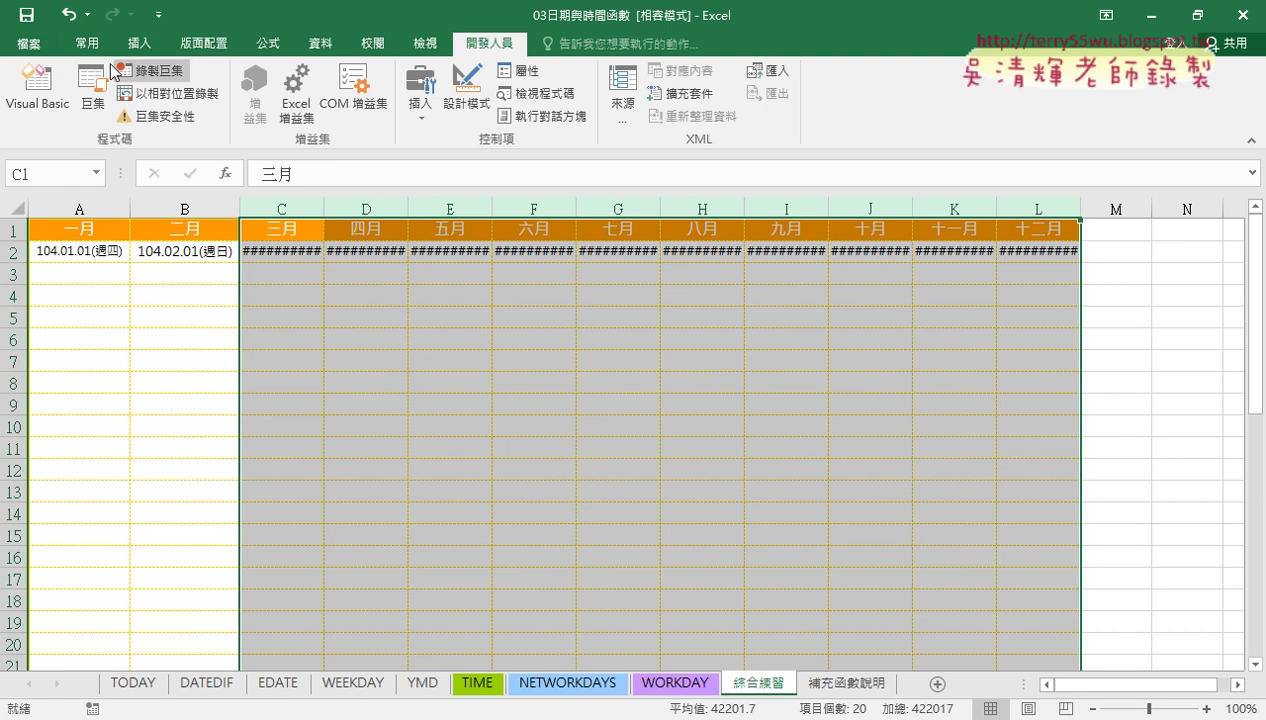
Apply AutoFit Column Width to columns C–L so row 2's dates display, then select A3
click(87, 43)
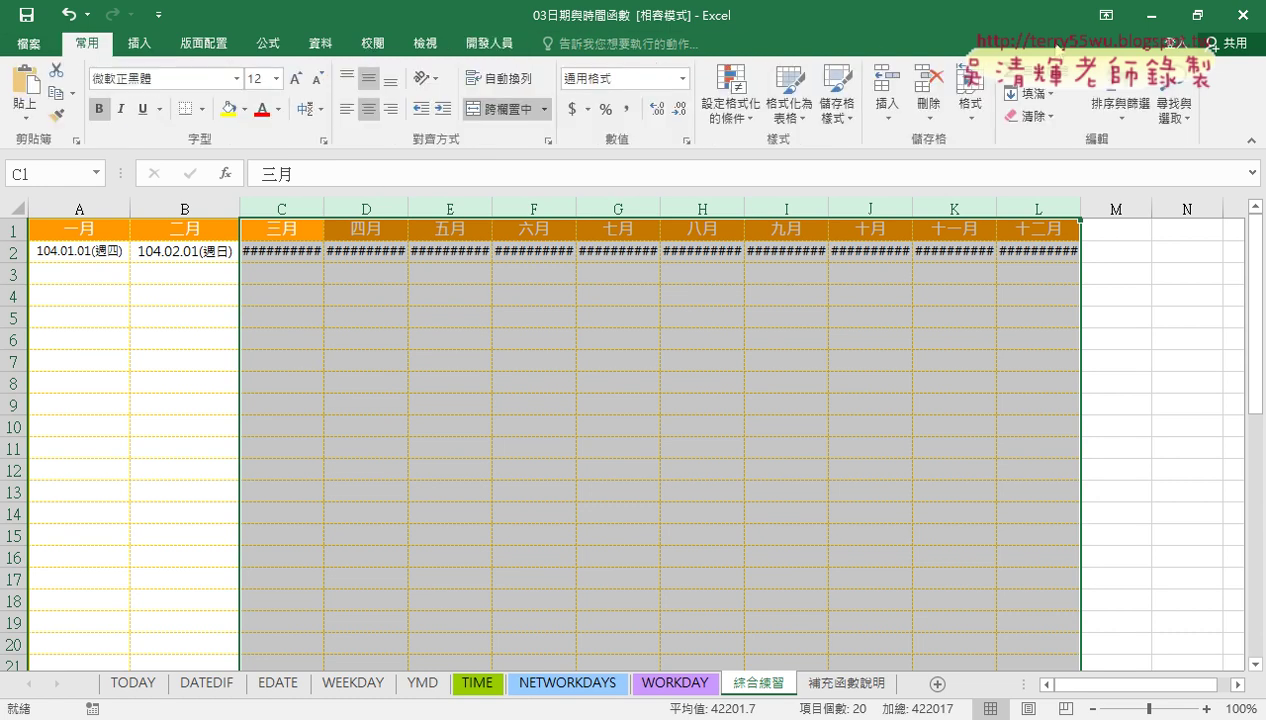
click(972, 115)
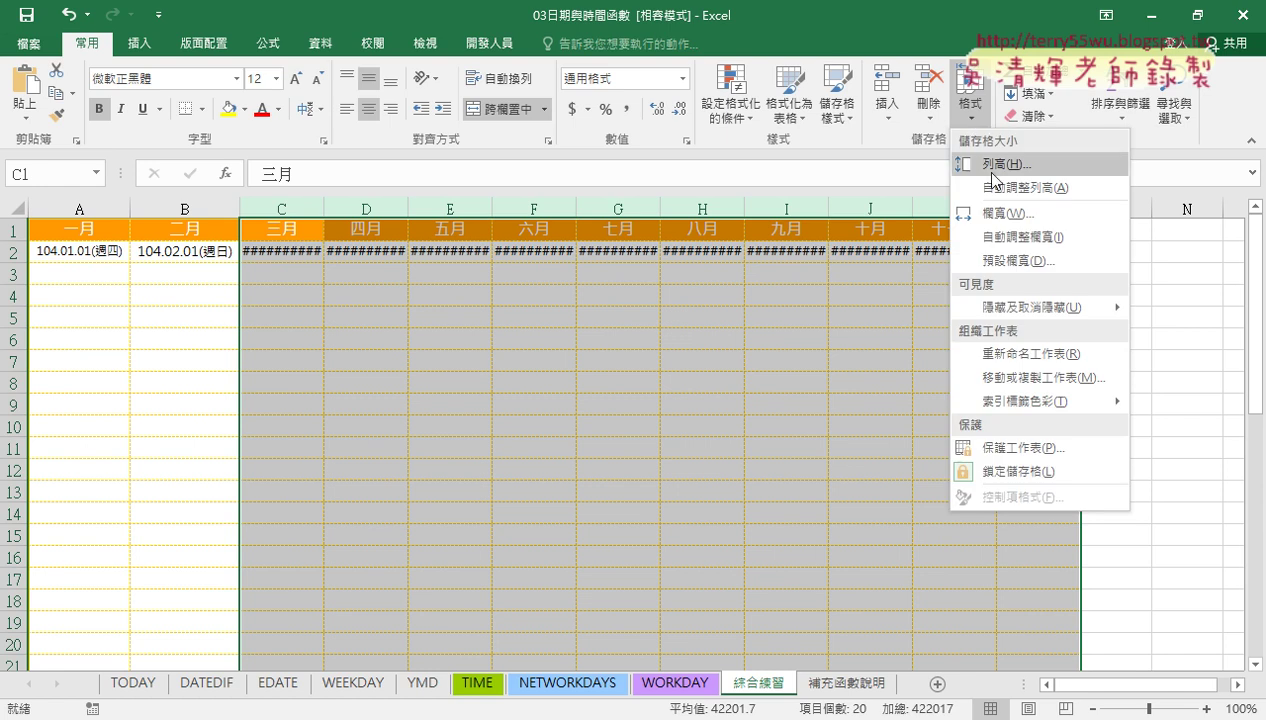
click(1013, 248)
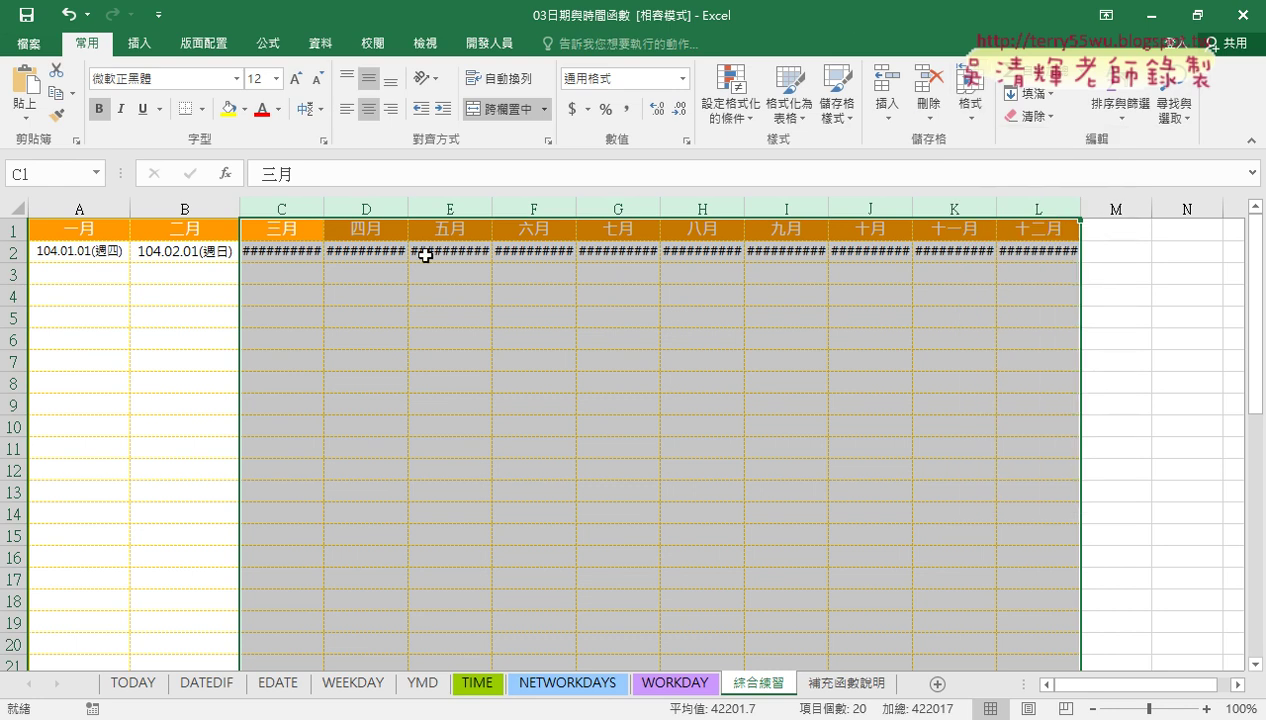
click(280, 210)
drag(280, 210, 1044, 214)
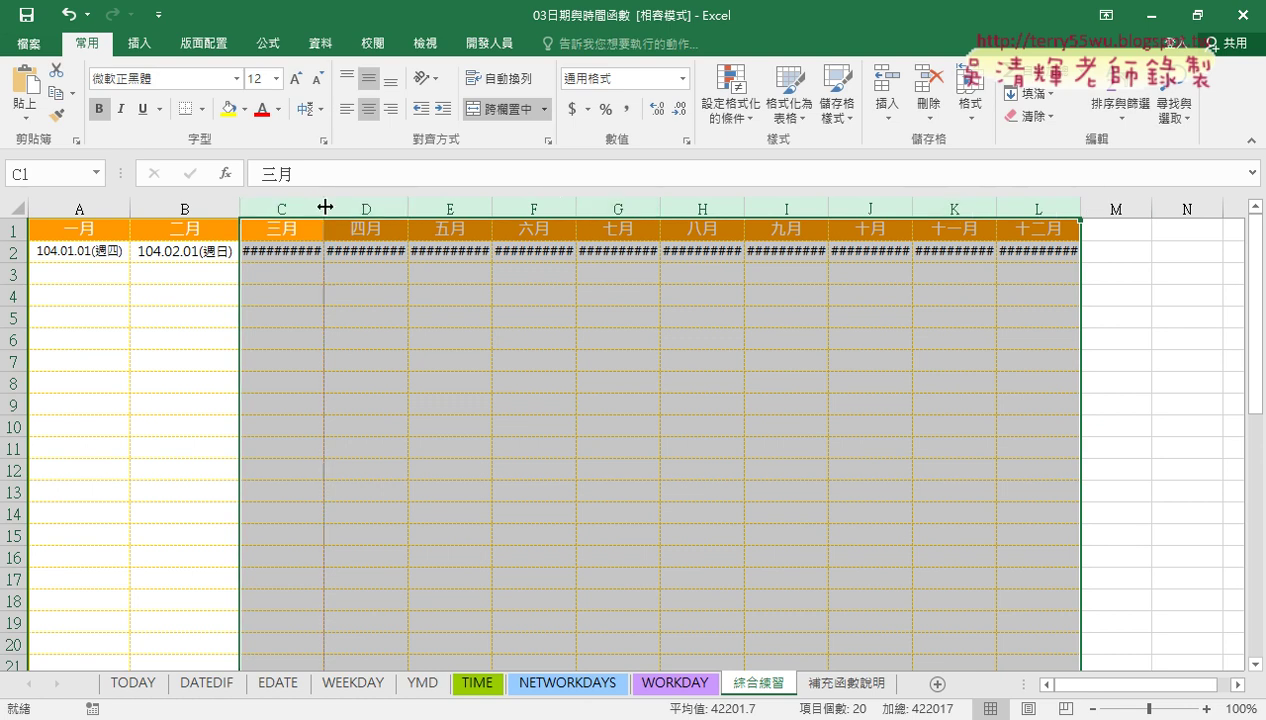
double_click(324, 207)
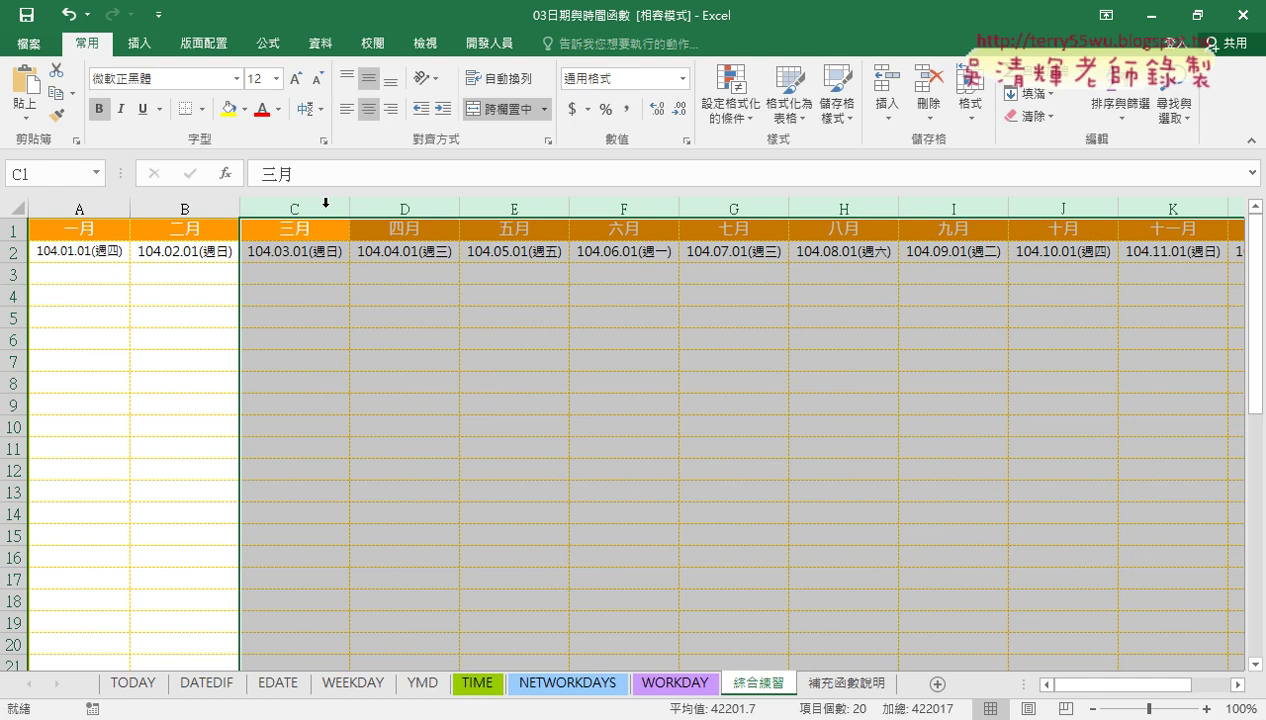
click(105, 274)
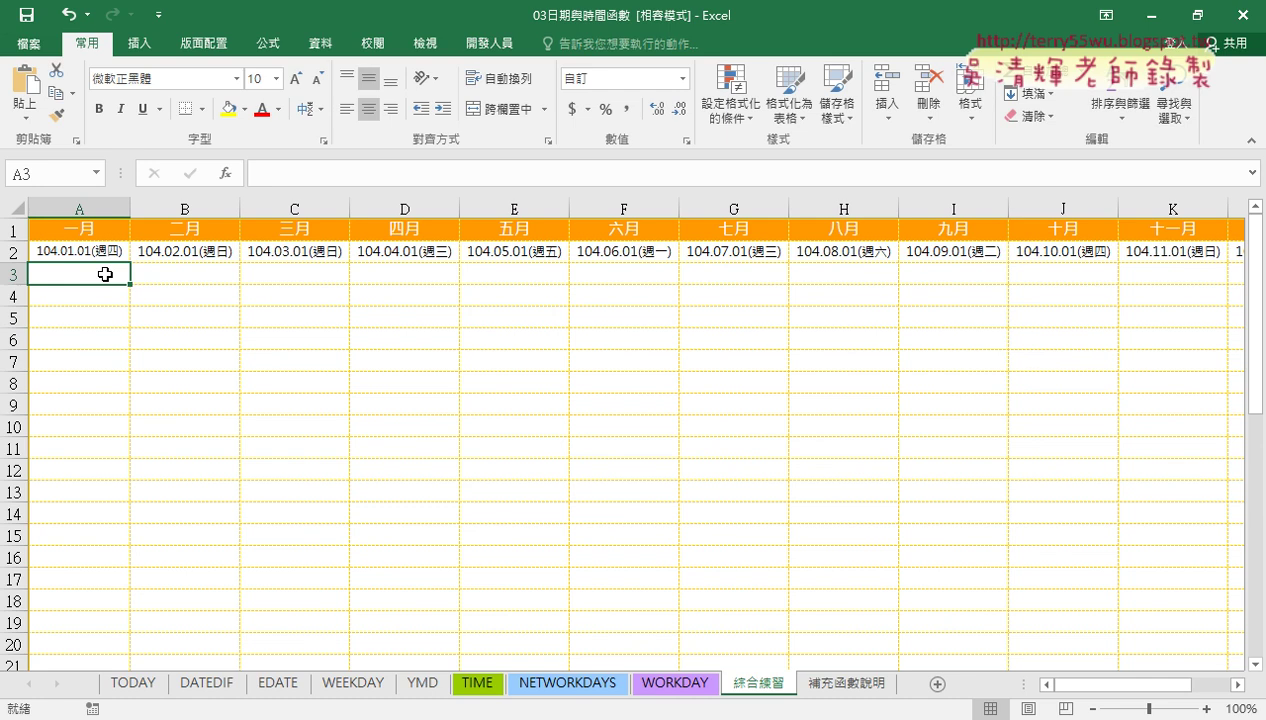
Enter =A2+1 in A3 so it shows 104.01.02(週五), and start filling it down
click(101, 250)
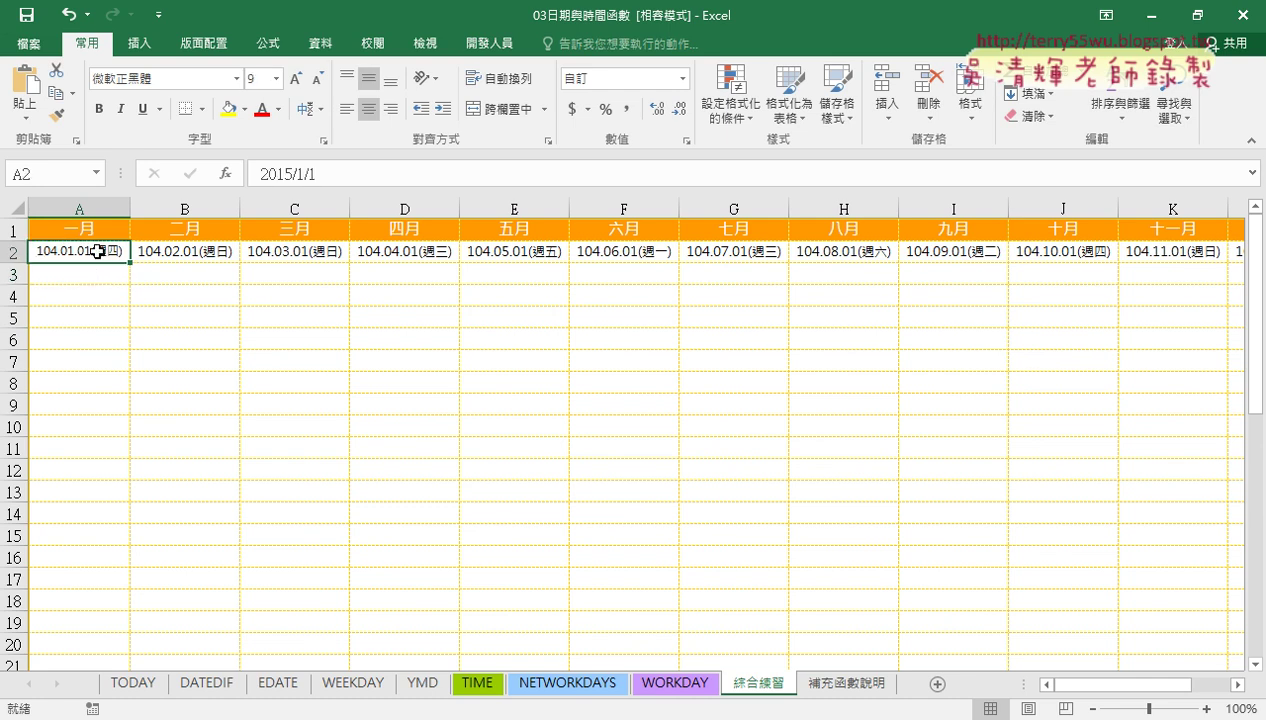
click(96, 278)
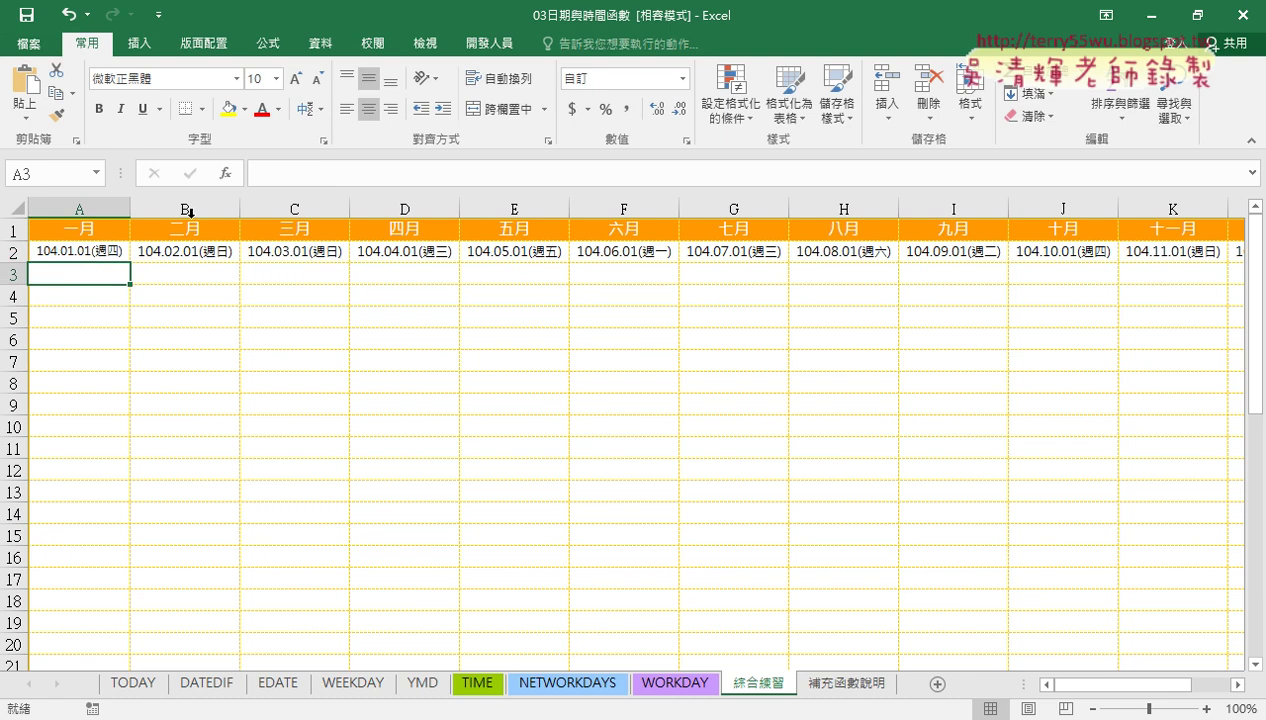
click(270, 177)
text(=)
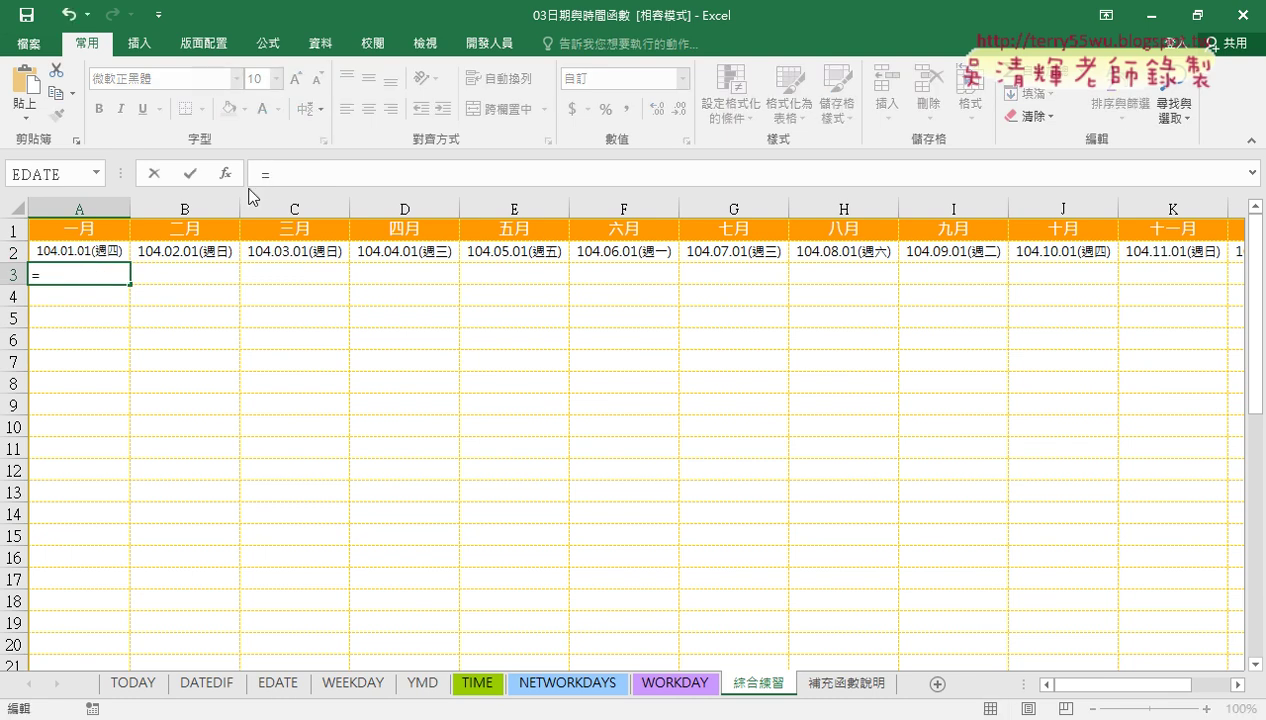
click(108, 251)
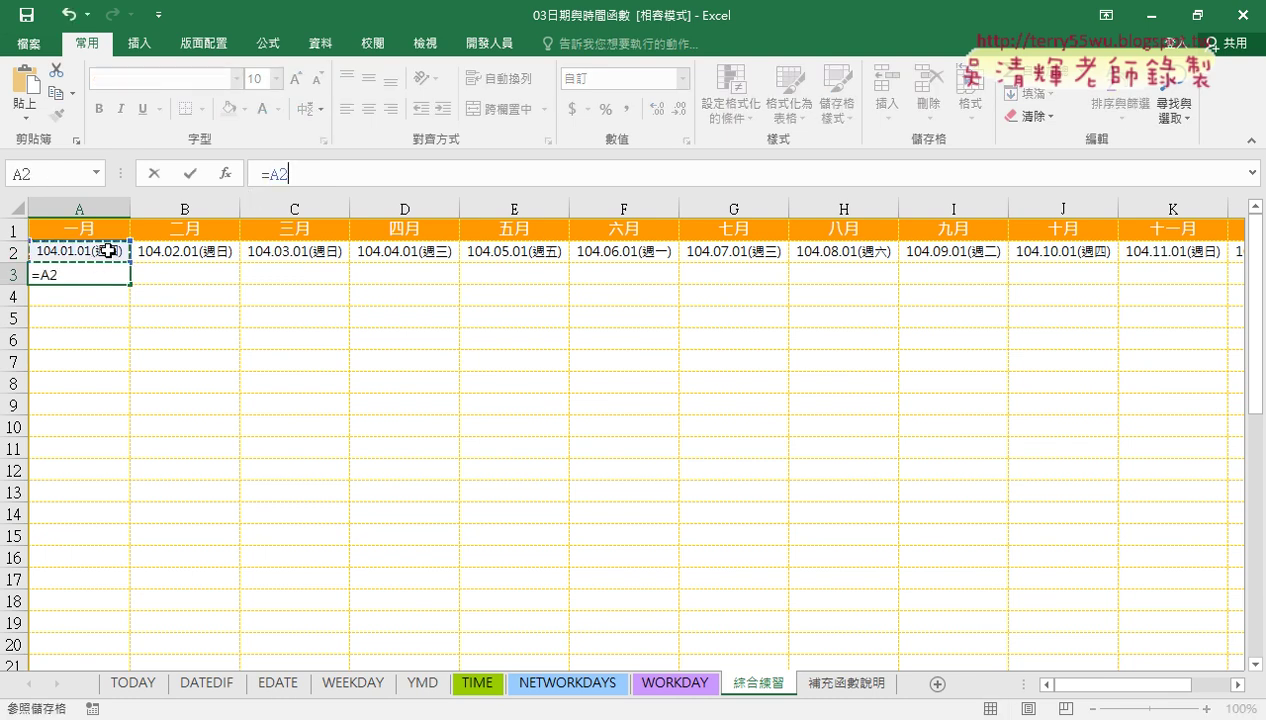
text(+1)
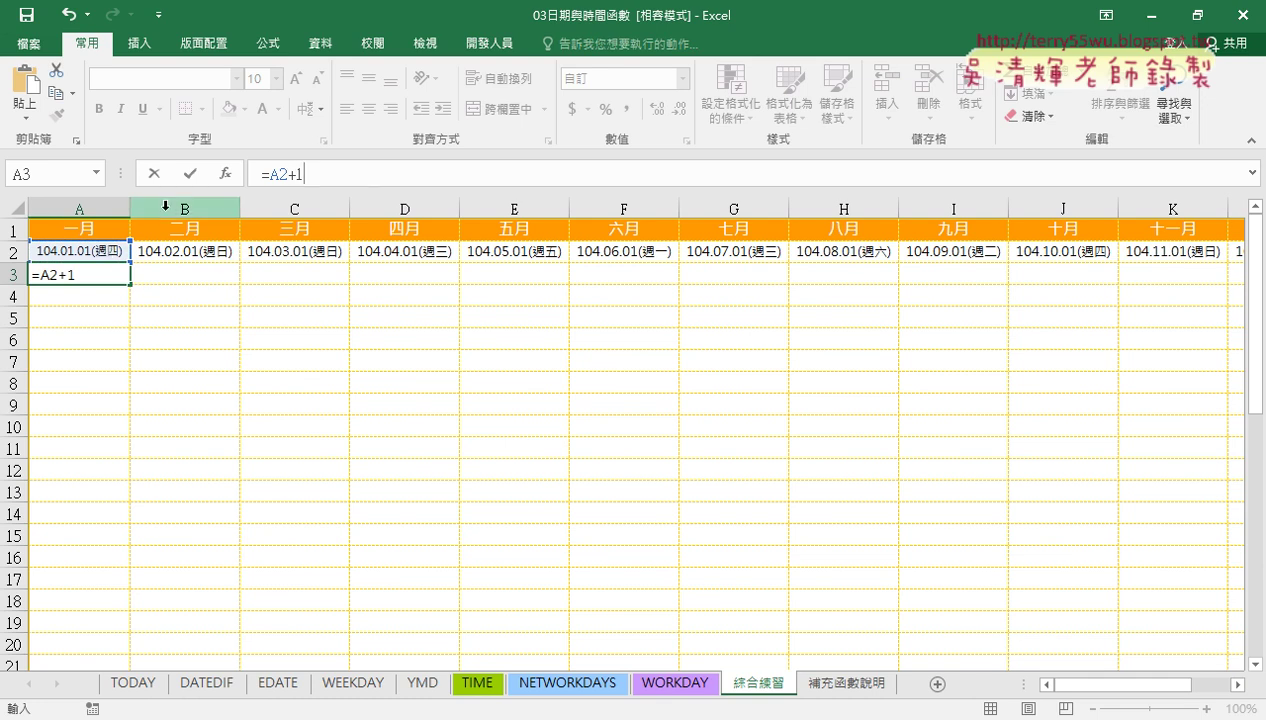
click(189, 174)
drag(138, 284, 148, 410)
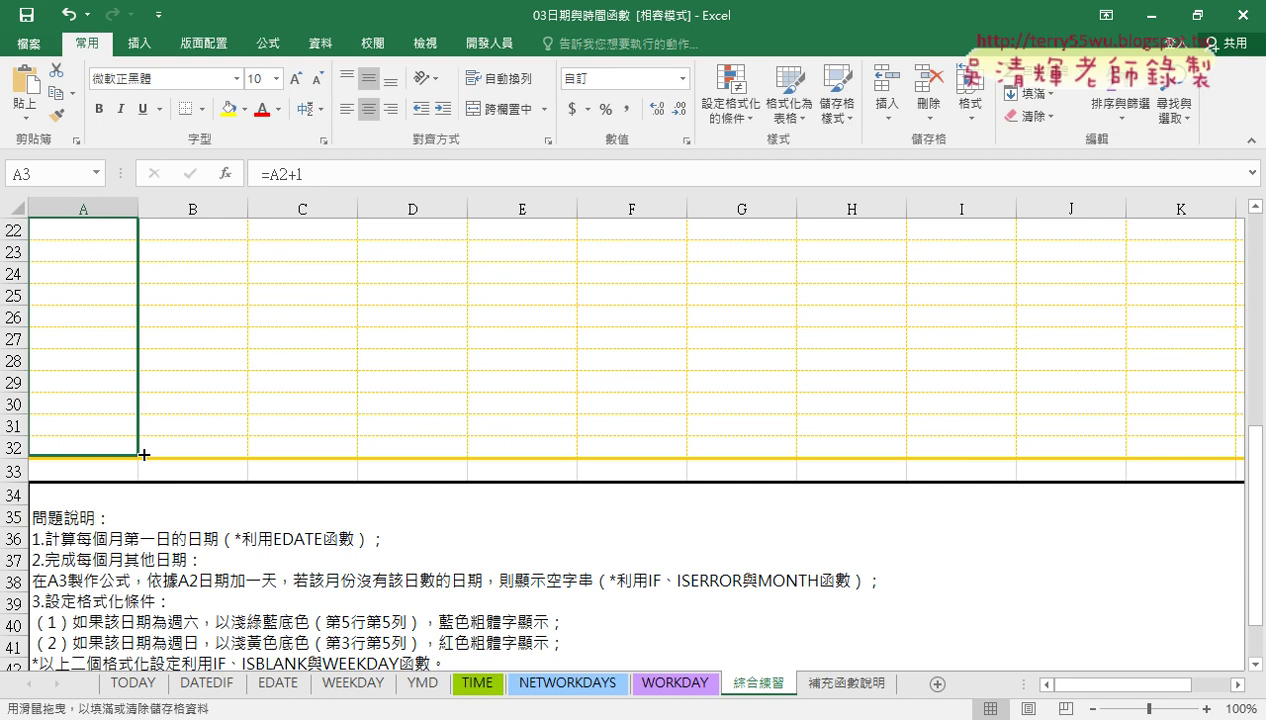
Fill the =A2+1 formula down to row 32 and across to column L
mouse_move(148, 410)
mouse_down()
mouse_move(146, 456)
mouse_move(1012, 466)
mouse_up()
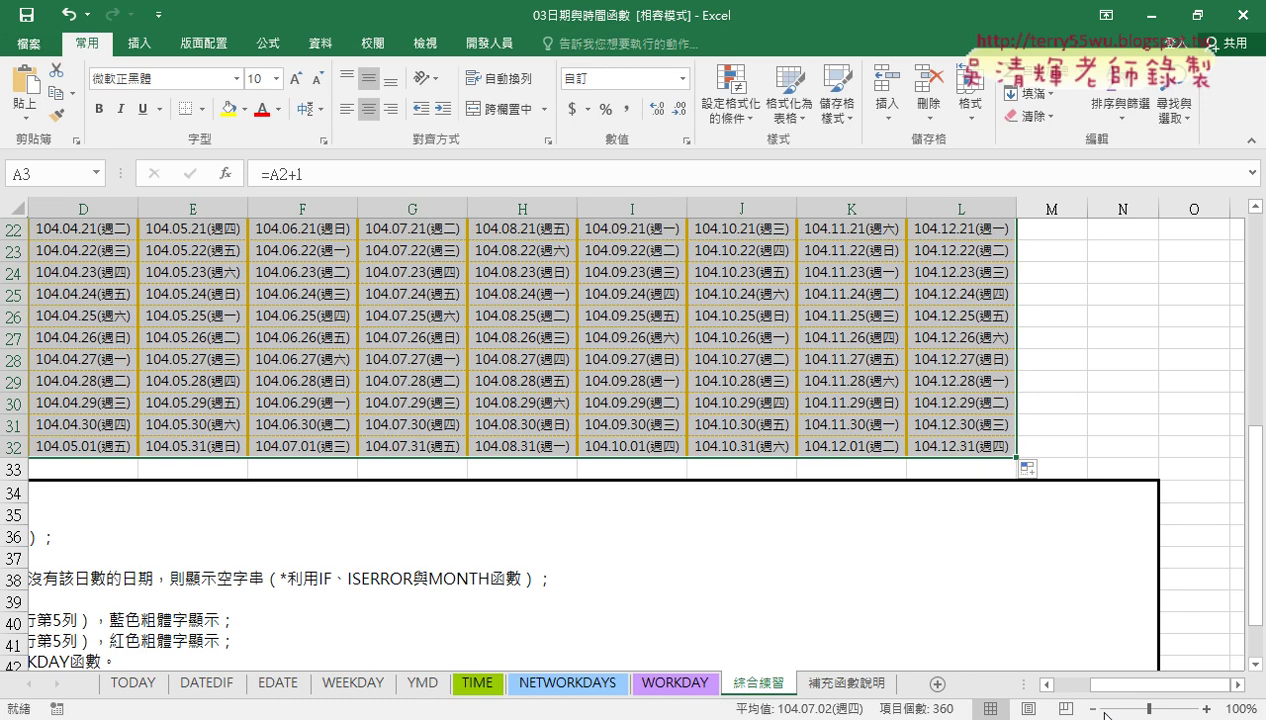
drag(1146, 688, 1108, 688)
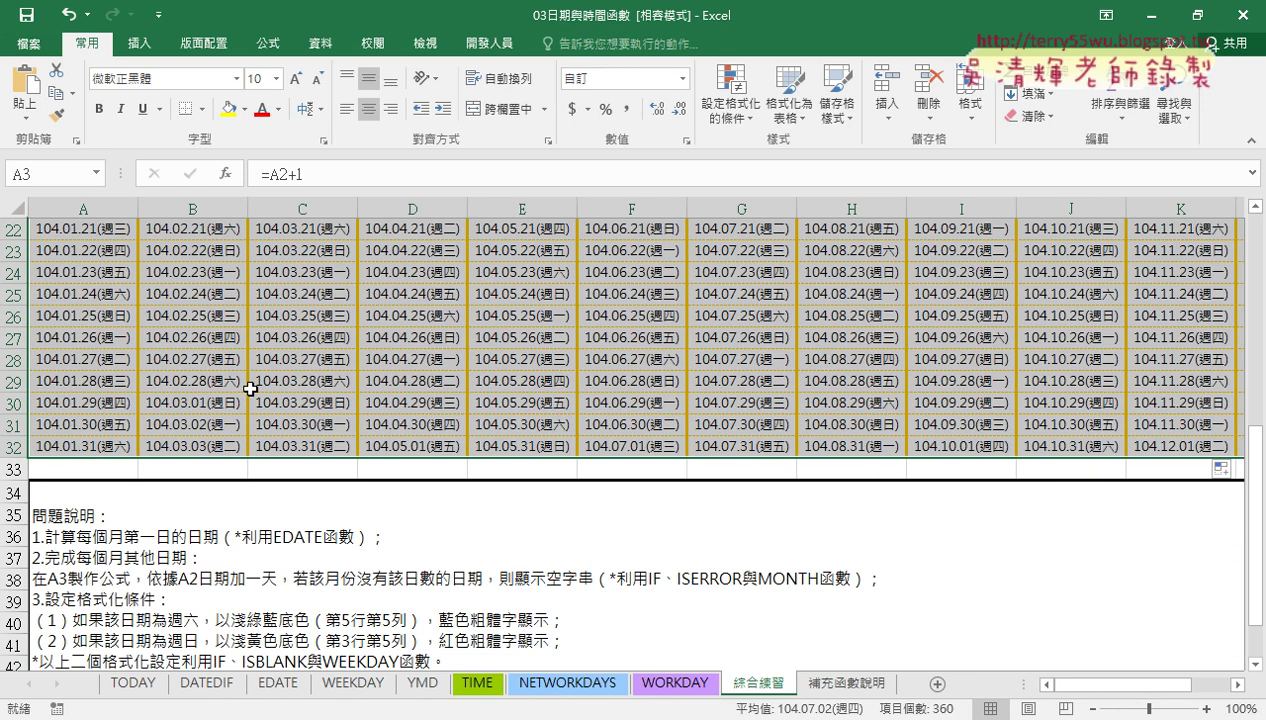
scroll(250, 389, up, 1)
scroll(94, 251, up, 4)
scroll(94, 251, up, 2)
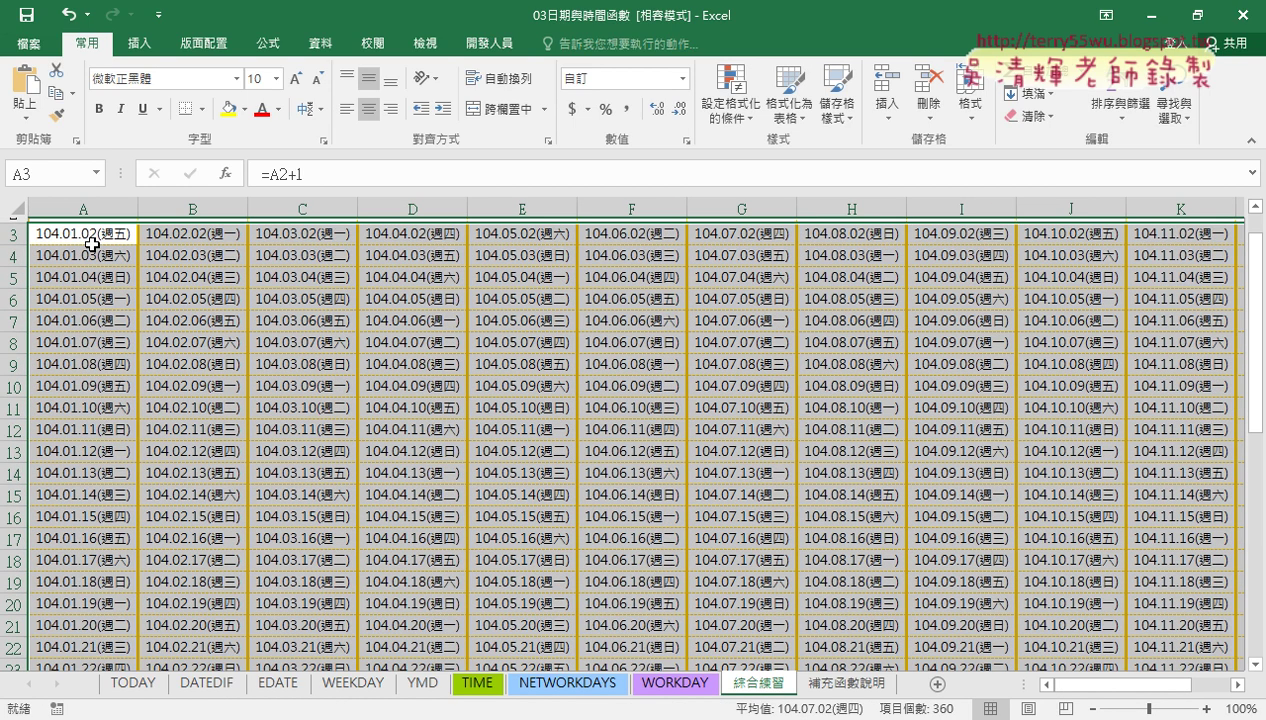
scroll(190, 358, down, 1)
scroll(190, 358, down, 2)
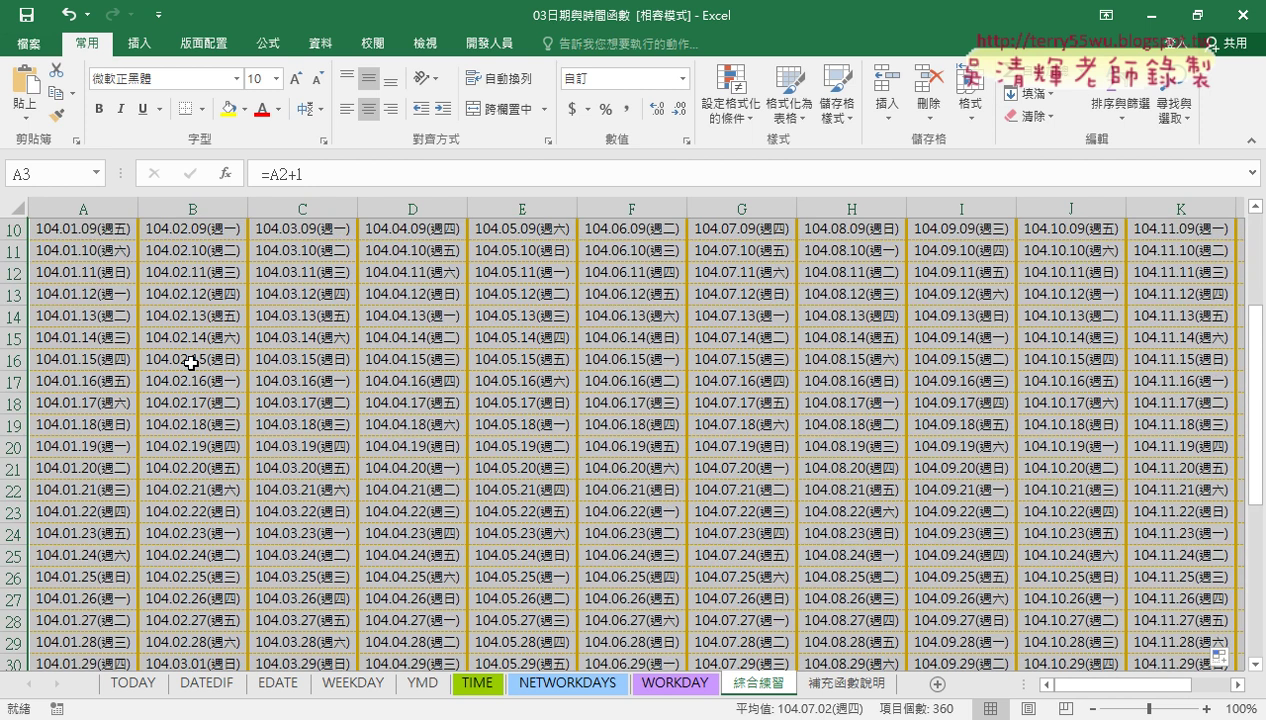
scroll(365, 372, down, 3)
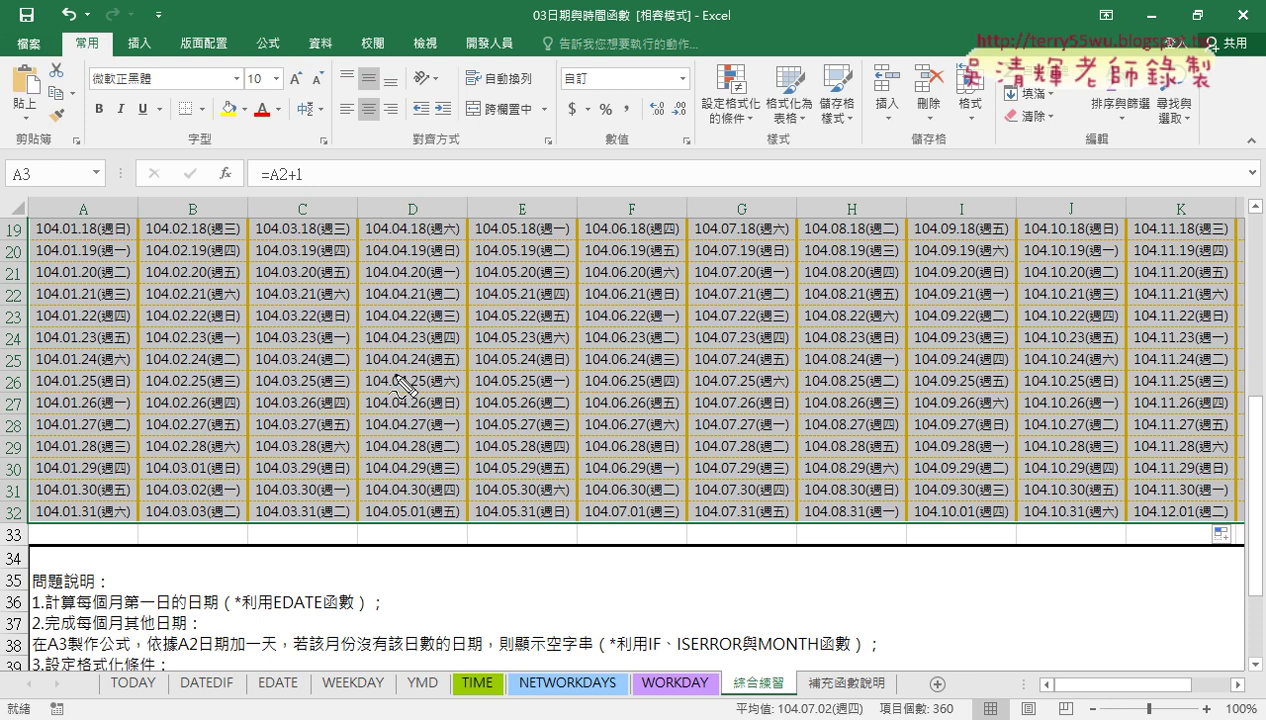
Mark the overflow dates (104.03 in February, 104.05.01, 104.07.01, 104.10.01, 104.12.01), then erase the marks
mouse_move(141, 457)
mouse_down()
mouse_move(235, 457)
mouse_move(240, 518)
mouse_up()
mouse_move(145, 458)
mouse_down()
mouse_move(140, 512)
mouse_move(240, 520)
mouse_up()
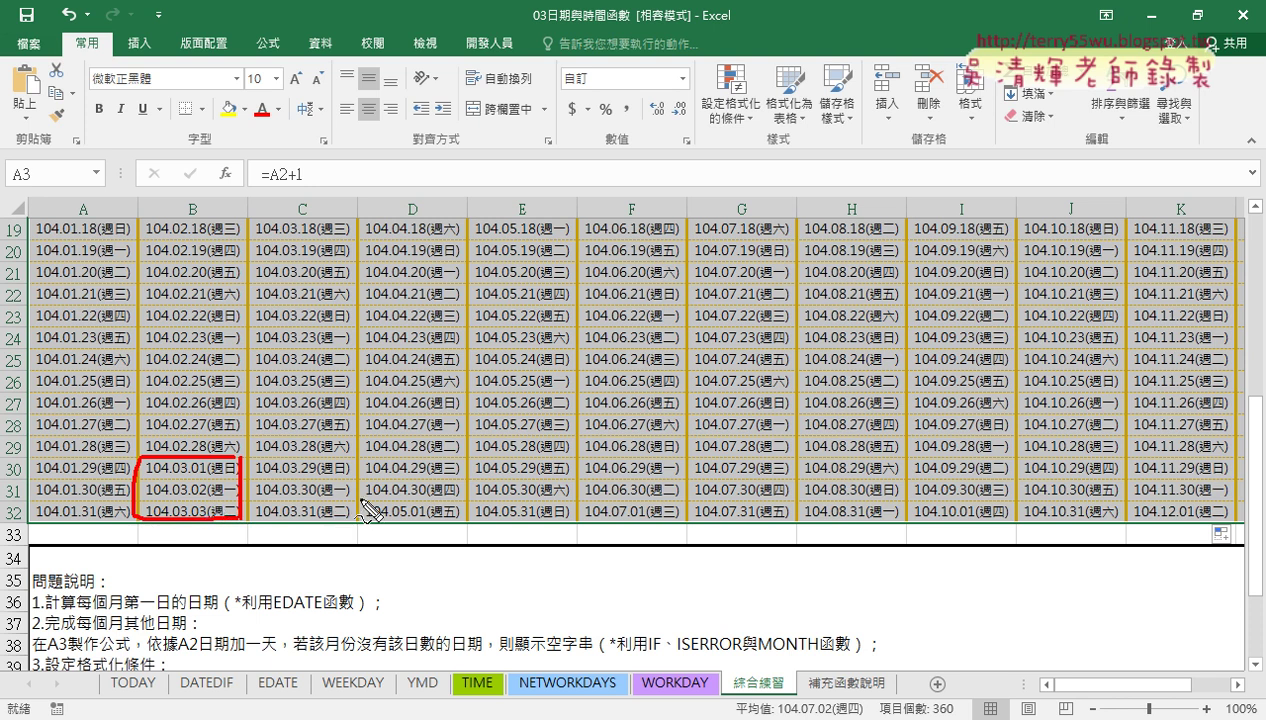
mouse_move(362, 502)
mouse_down()
mouse_move(455, 500)
mouse_move(462, 520)
mouse_move(358, 522)
mouse_up()
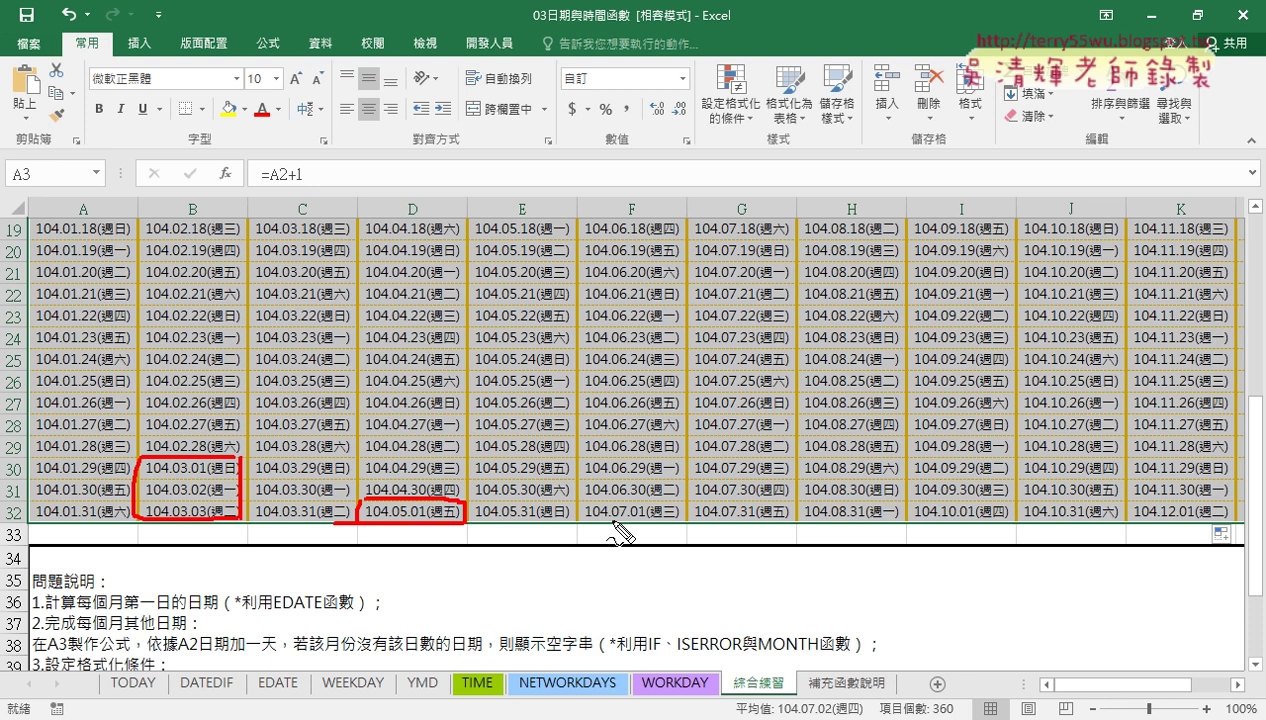
mouse_move(680, 520)
mouse_down()
mouse_move(575, 503)
mouse_move(684, 518)
mouse_up()
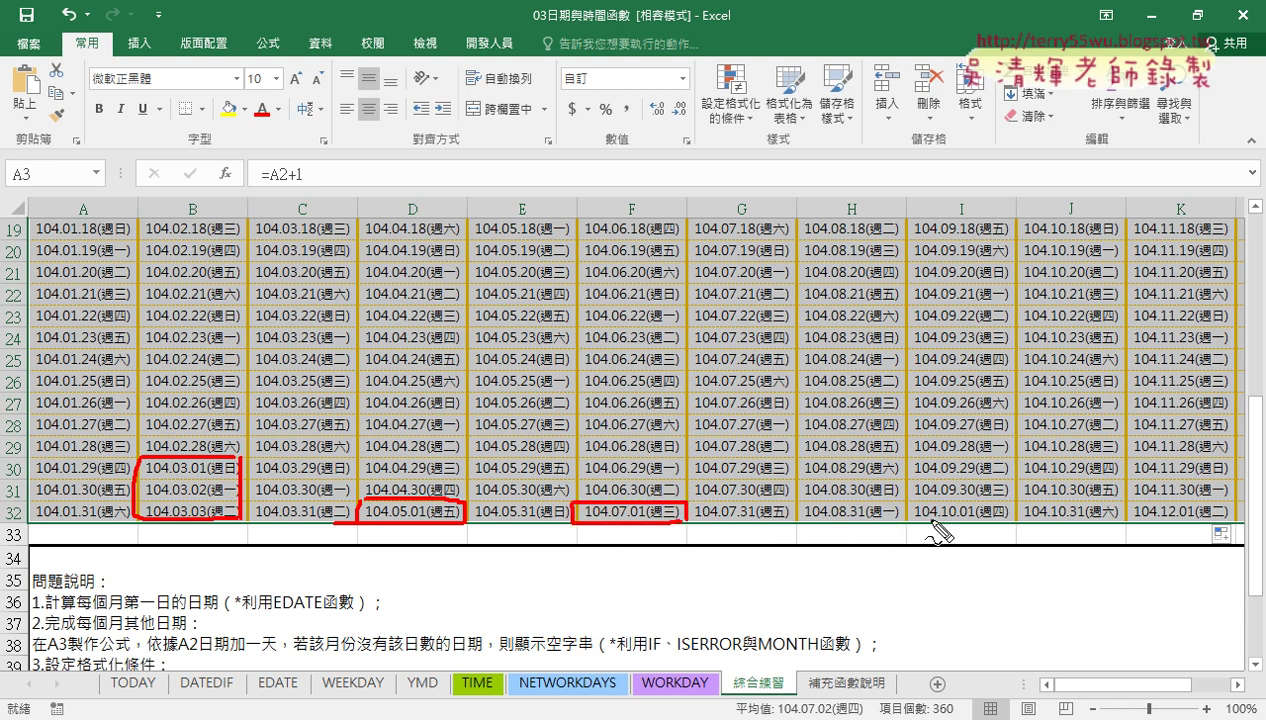
mouse_move(932, 520)
mouse_down()
mouse_move(998, 518)
mouse_move(914, 515)
mouse_move(1004, 526)
mouse_up()
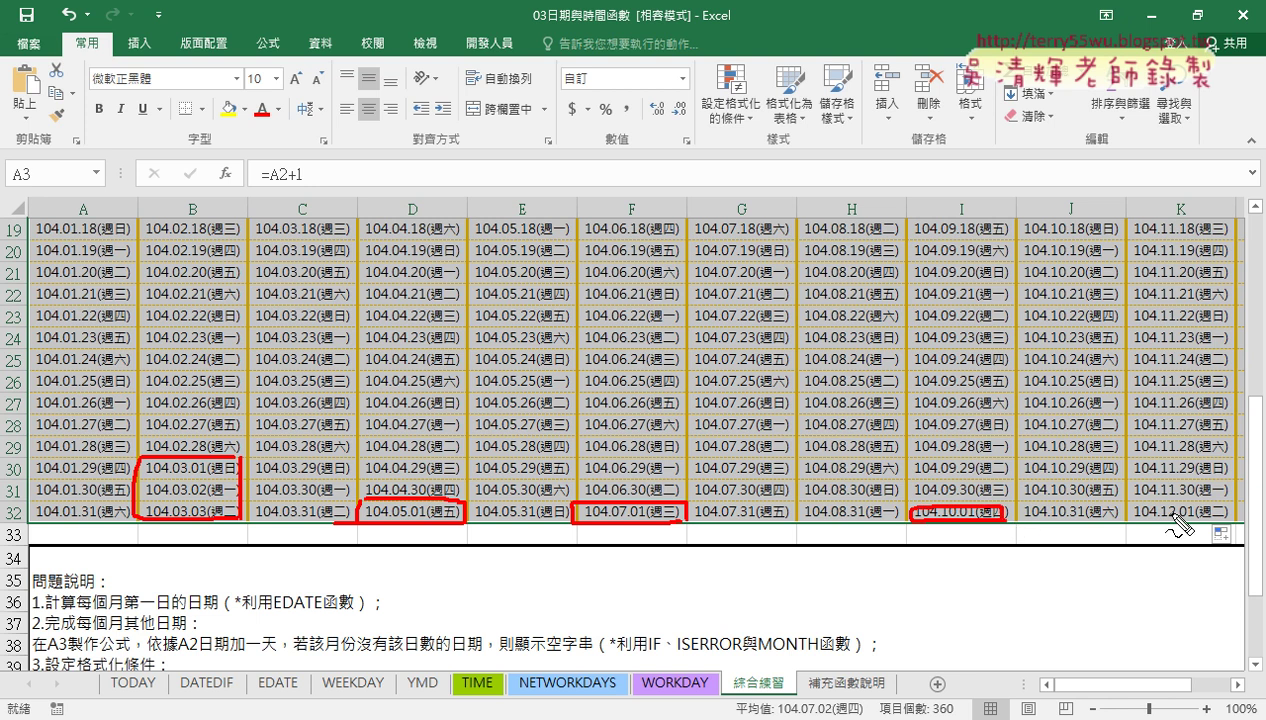
mouse_move(1222, 518)
mouse_down()
mouse_move(1170, 522)
mouse_move(1120, 505)
mouse_move(1234, 523)
mouse_up()
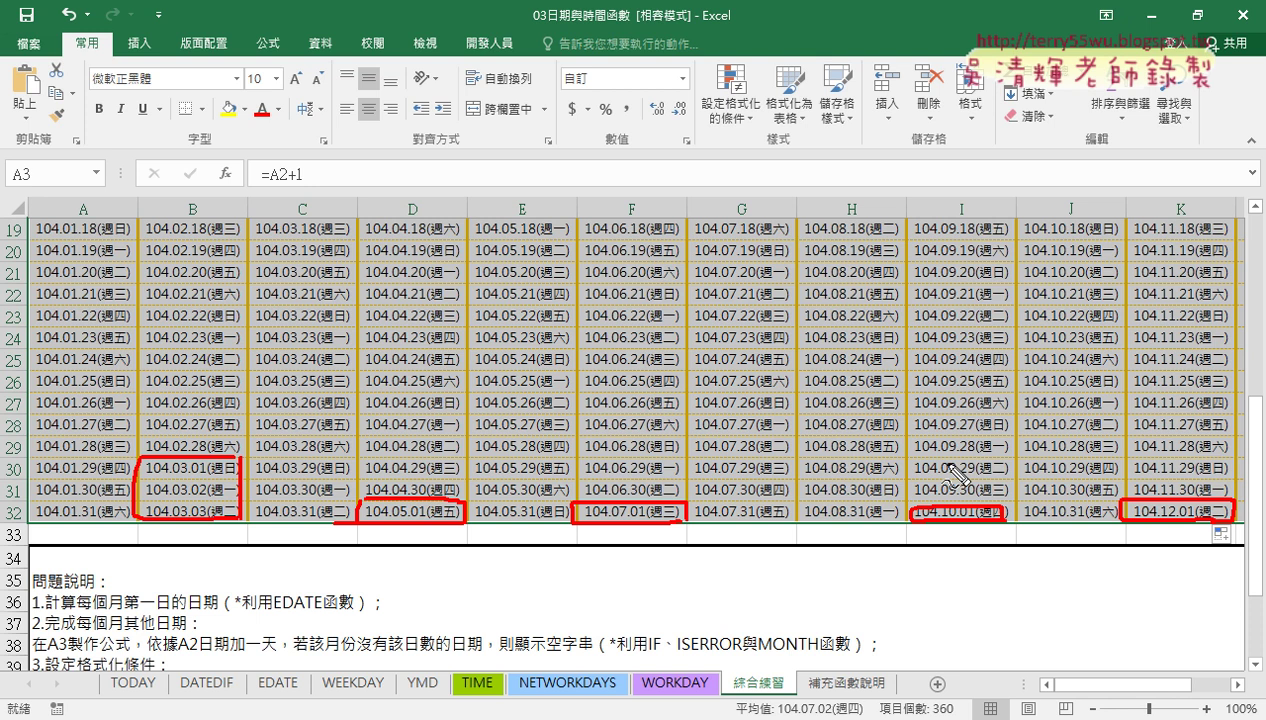
key(Escape)
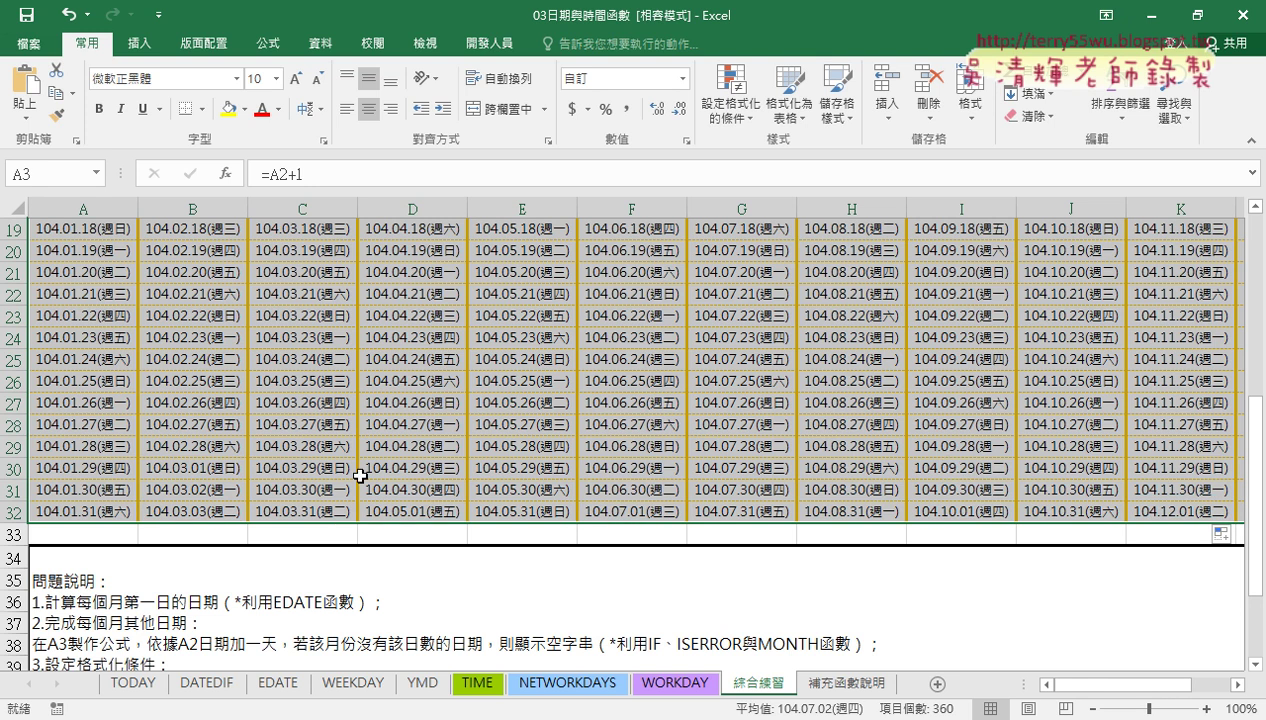
click(360, 476)
drag(201, 470, 201, 501)
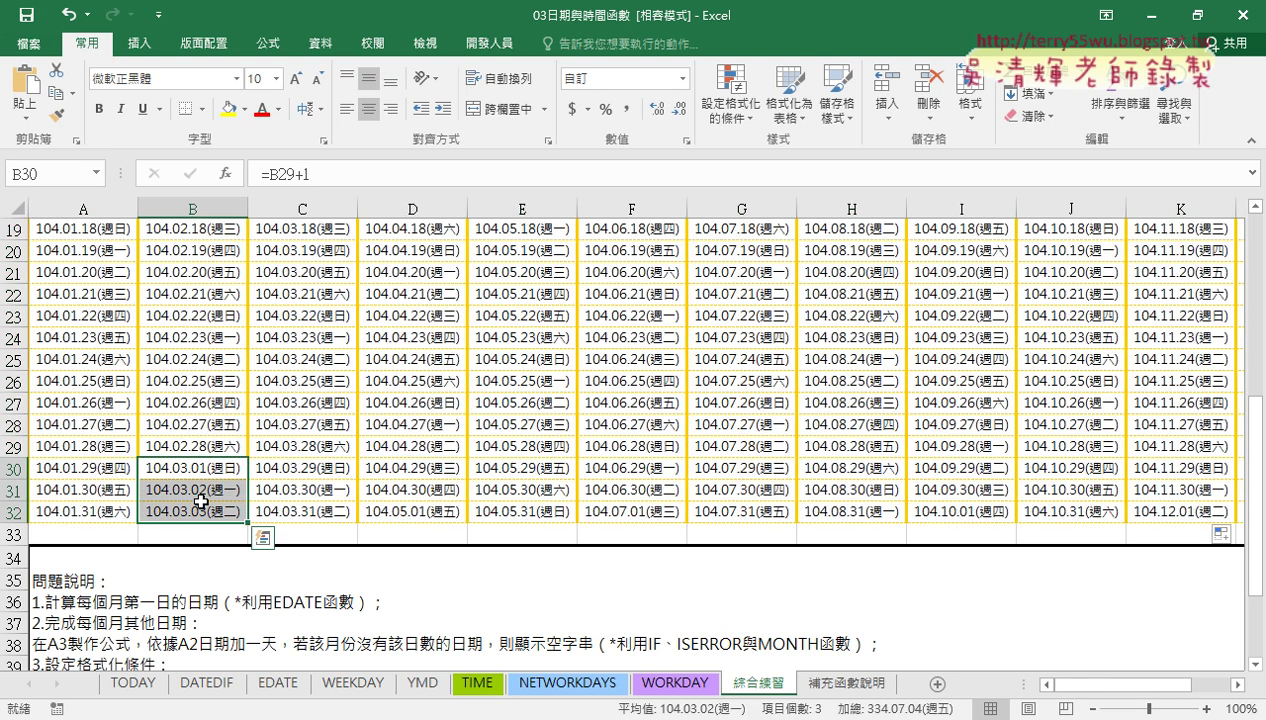
key(Delete)
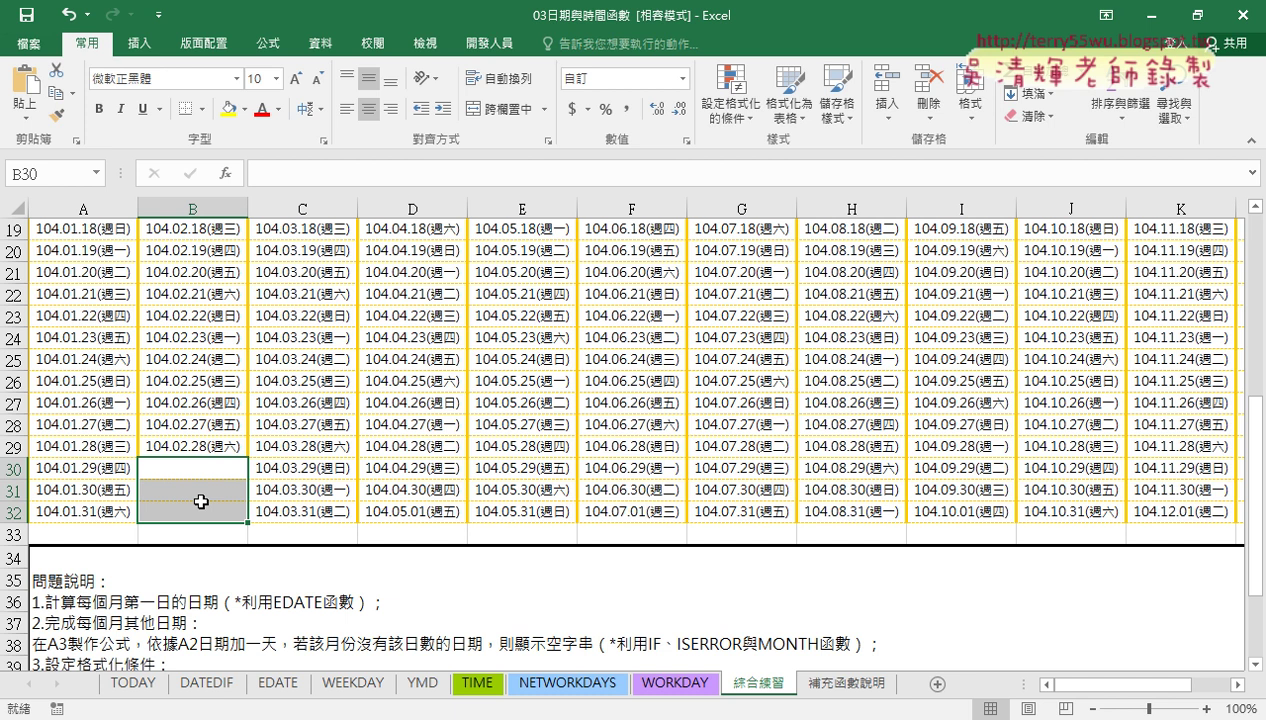
key(ctrl+z)
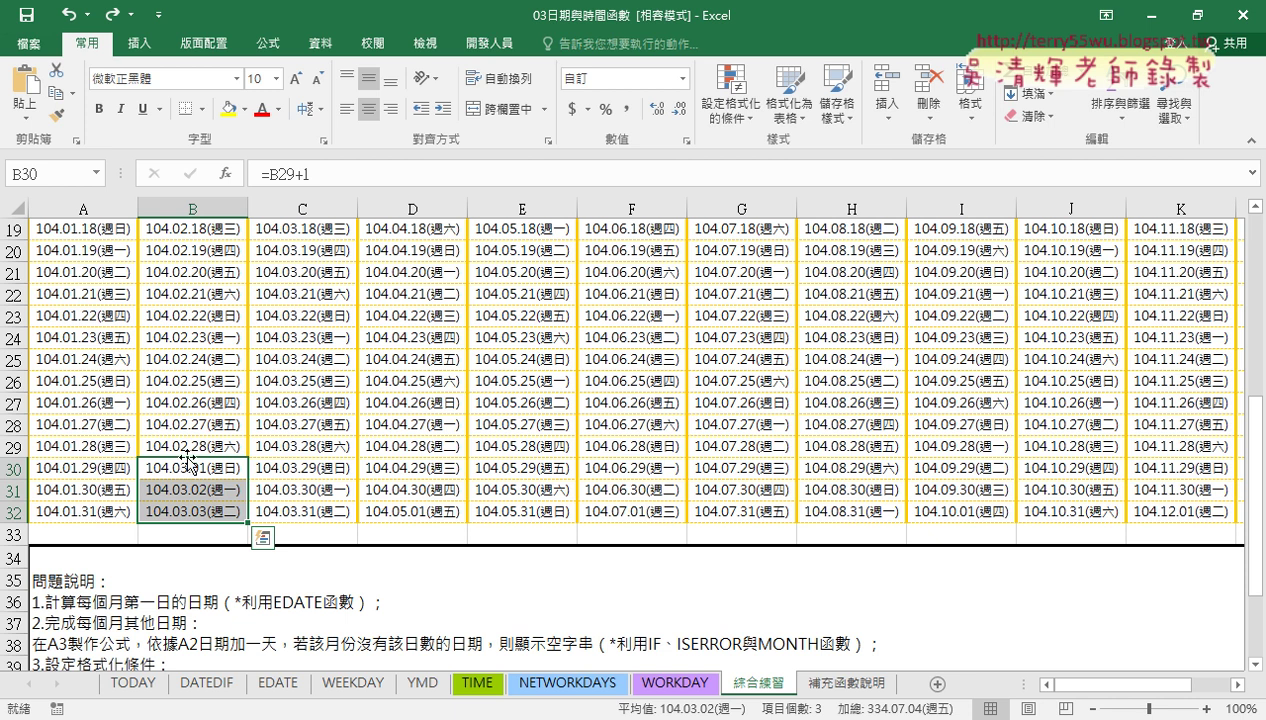
click(190, 449)
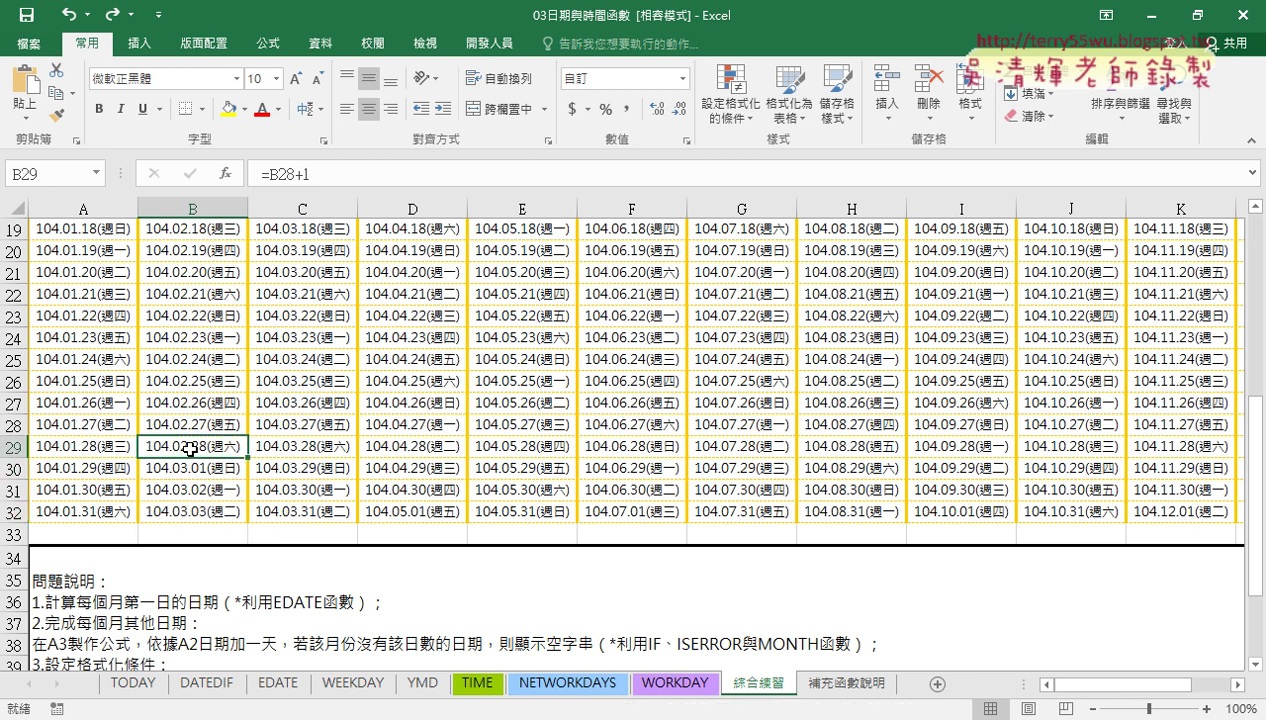
click(191, 470)
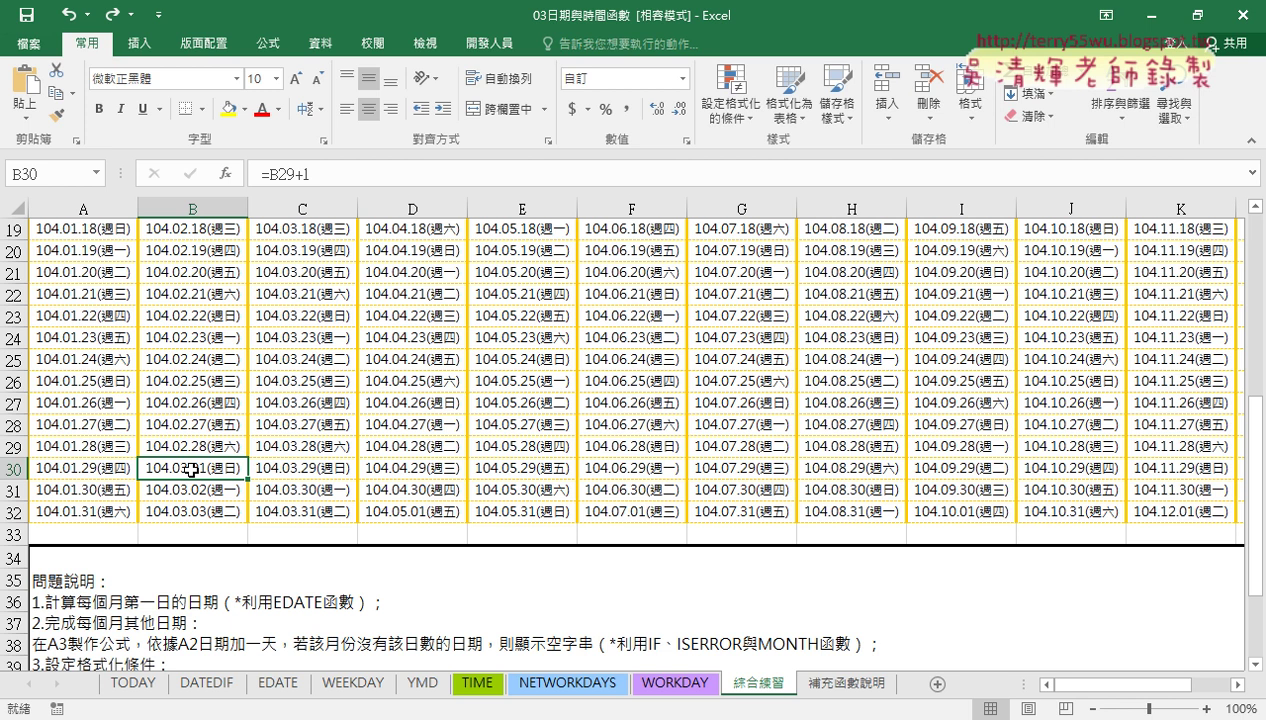
scroll(192, 468, up, 5)
scroll(186, 470, up, 2)
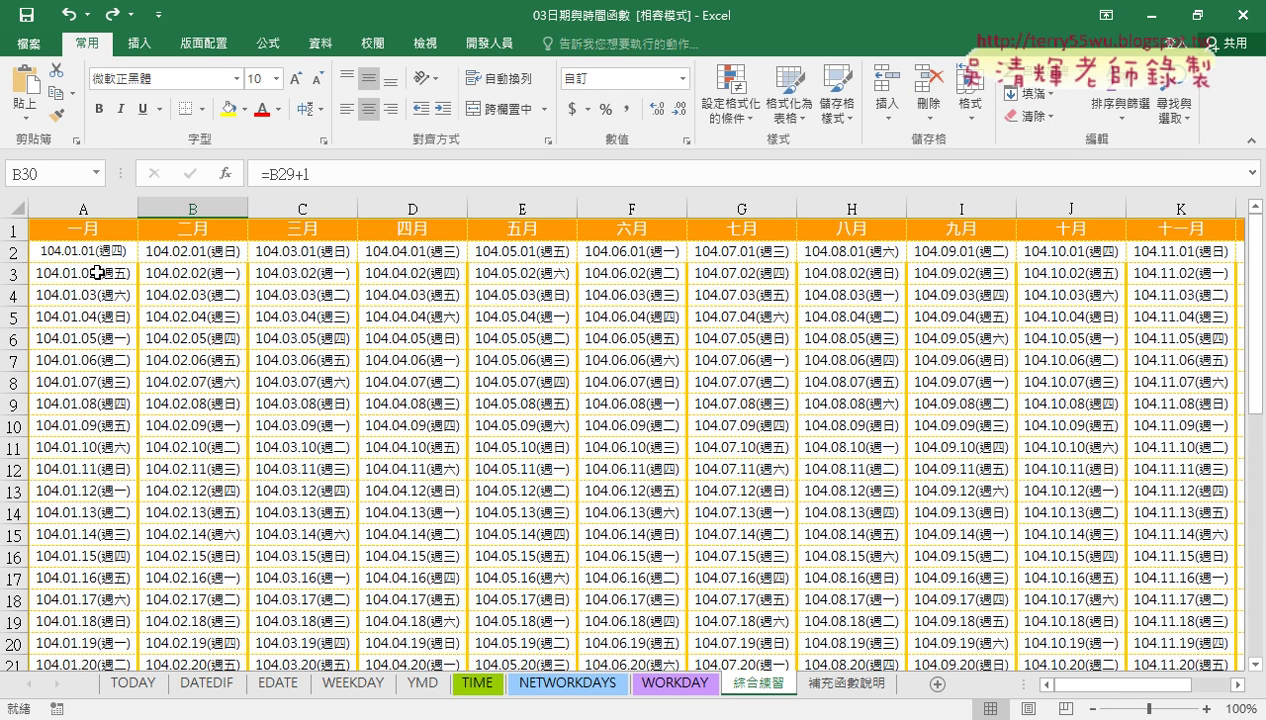
click(96, 273)
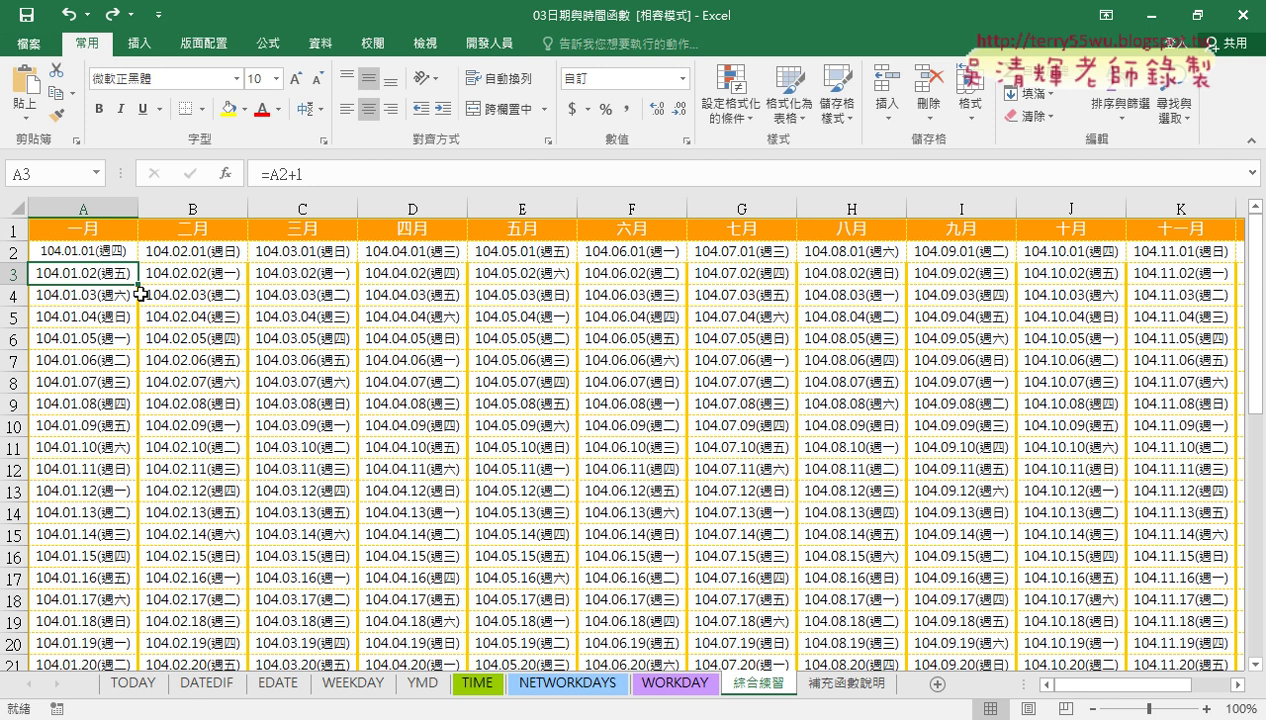
scroll(274, 492, down, 4)
scroll(140, 395, down, 4)
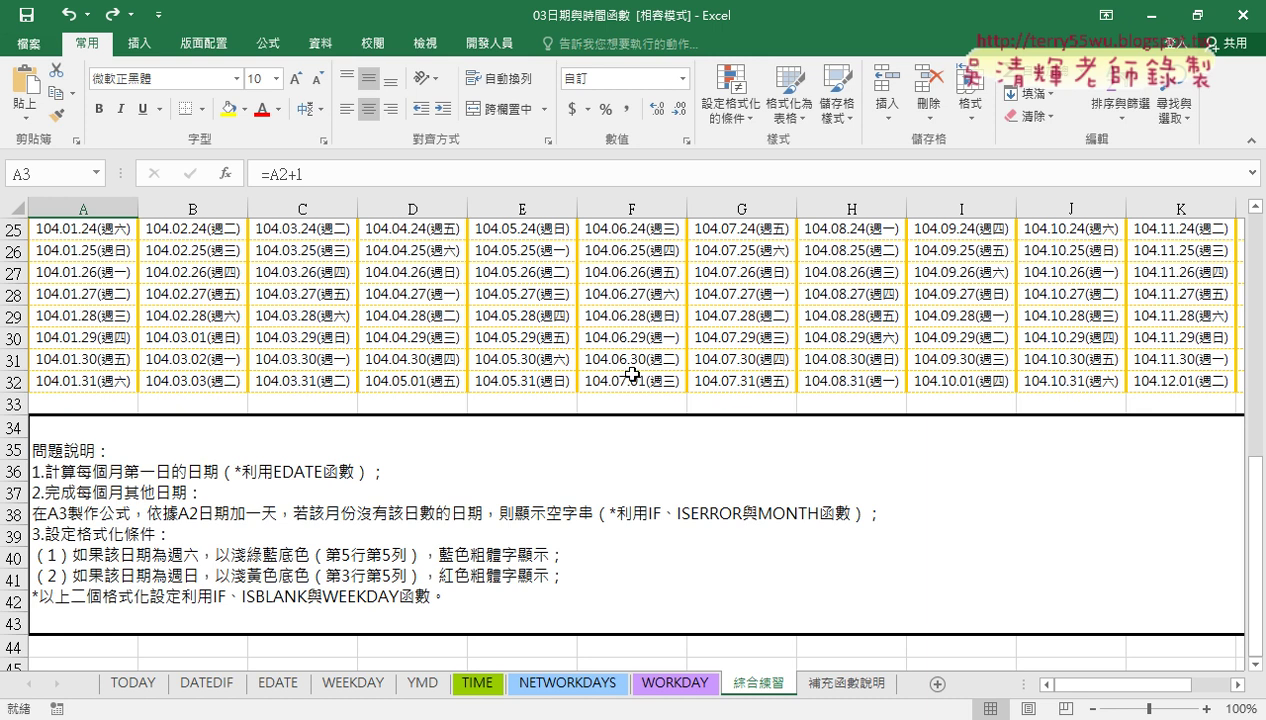
scroll(625, 368, up, 8)
click(186, 251)
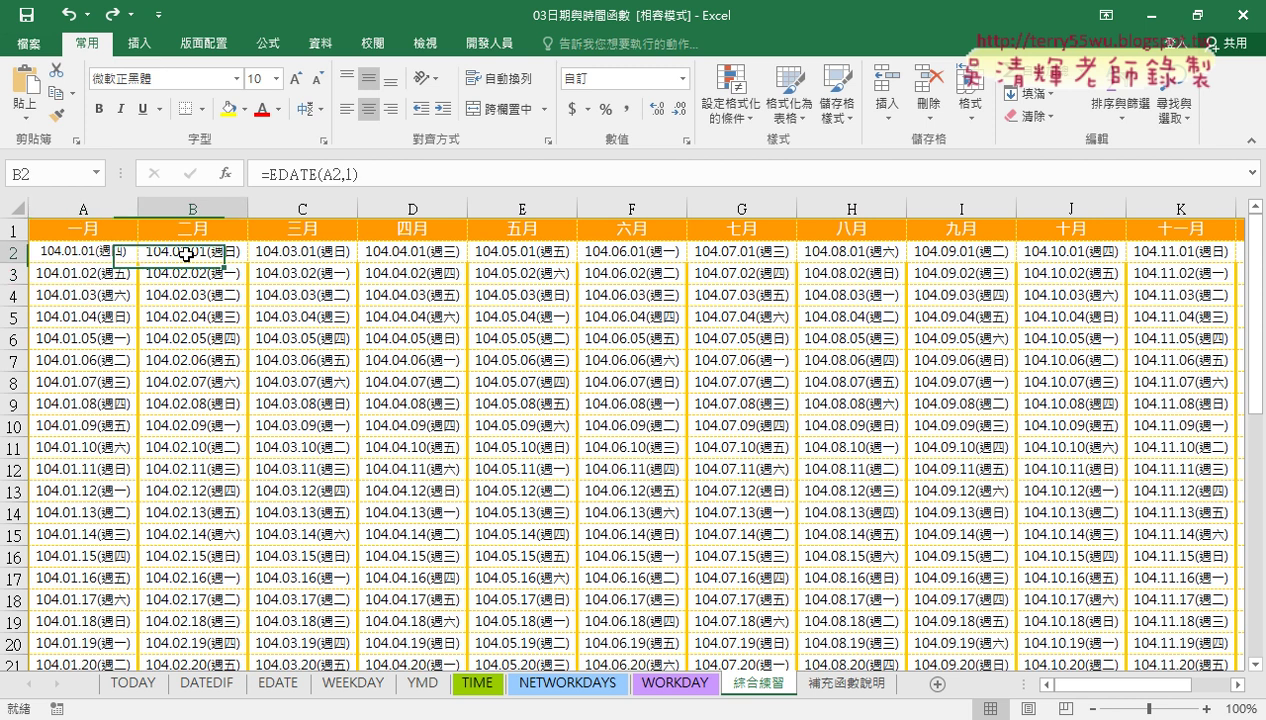
click(84, 270)
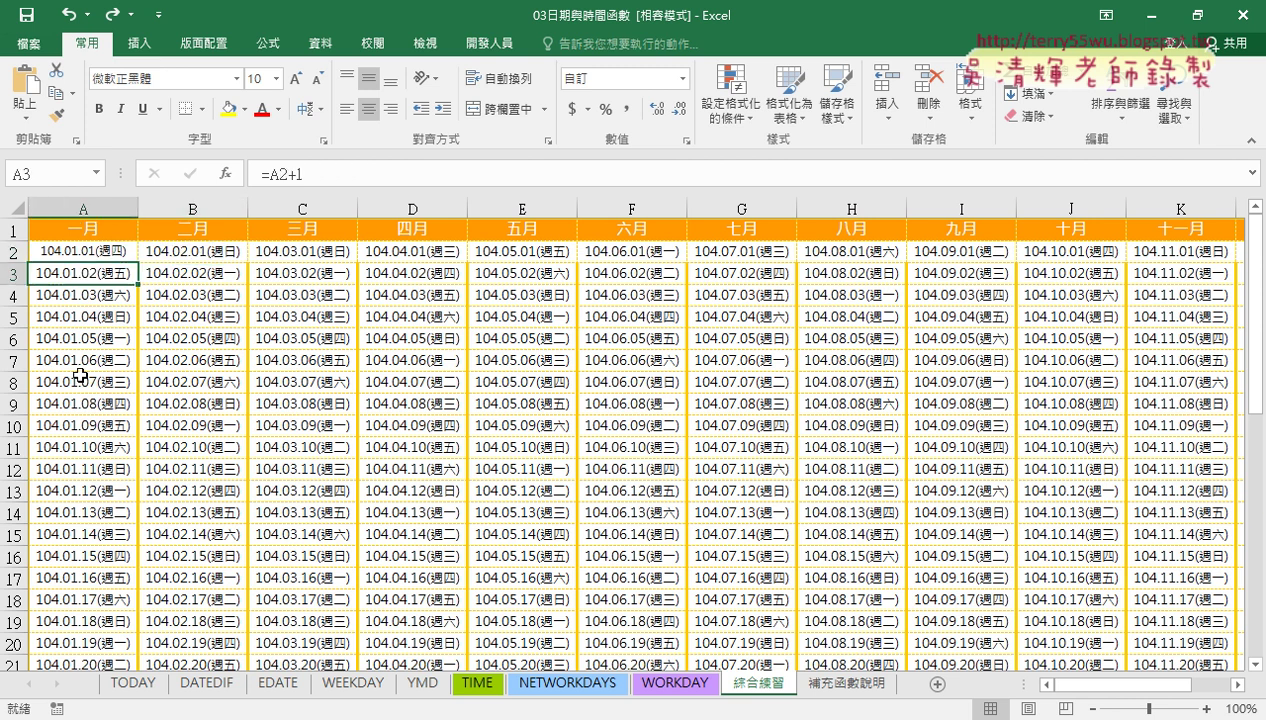